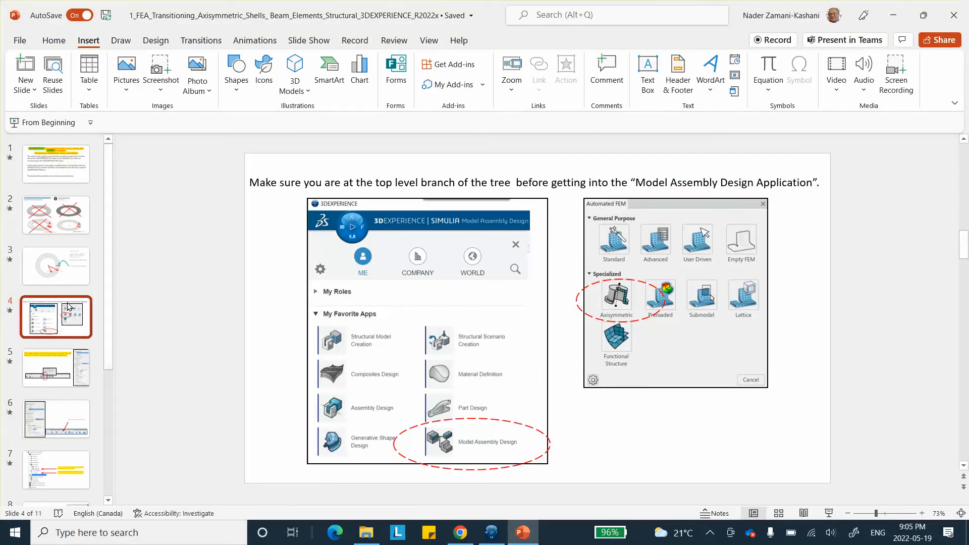
- Switch from the slides to 3DEXPERIENCE and start Generative Shape Design with a new 3D part
{"action": "left_click", "coordinate": [892, 15]}
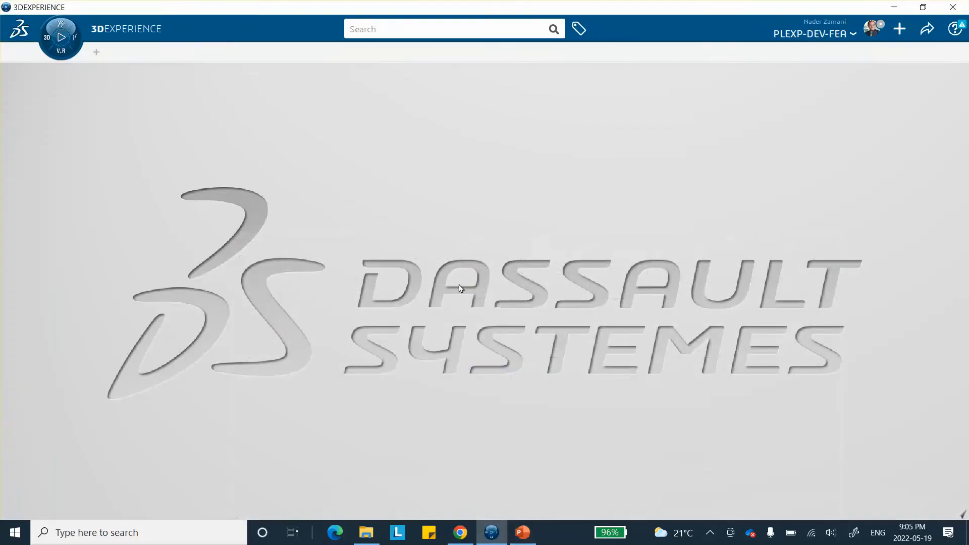
{"action": "left_click", "coordinate": [46, 40]}
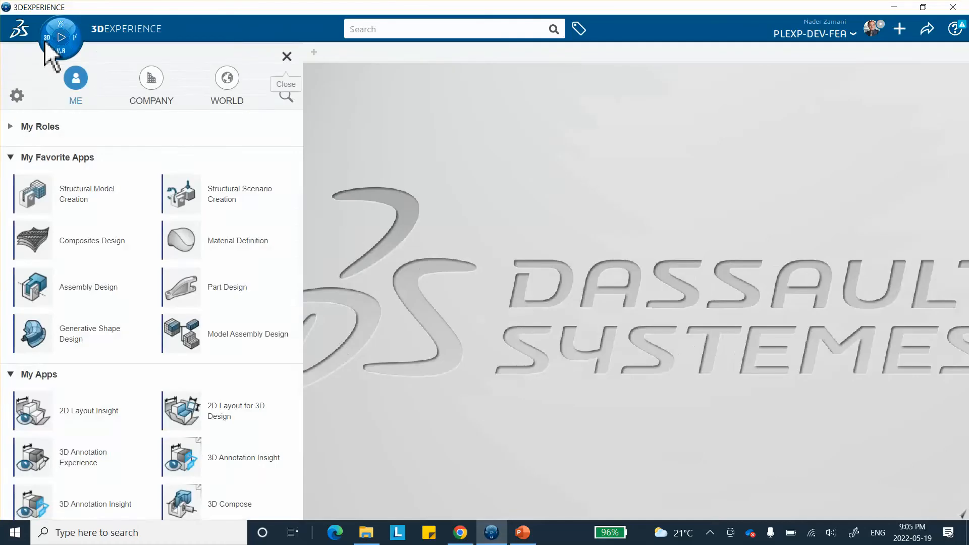
{"action": "left_click", "coordinate": [68, 346]}
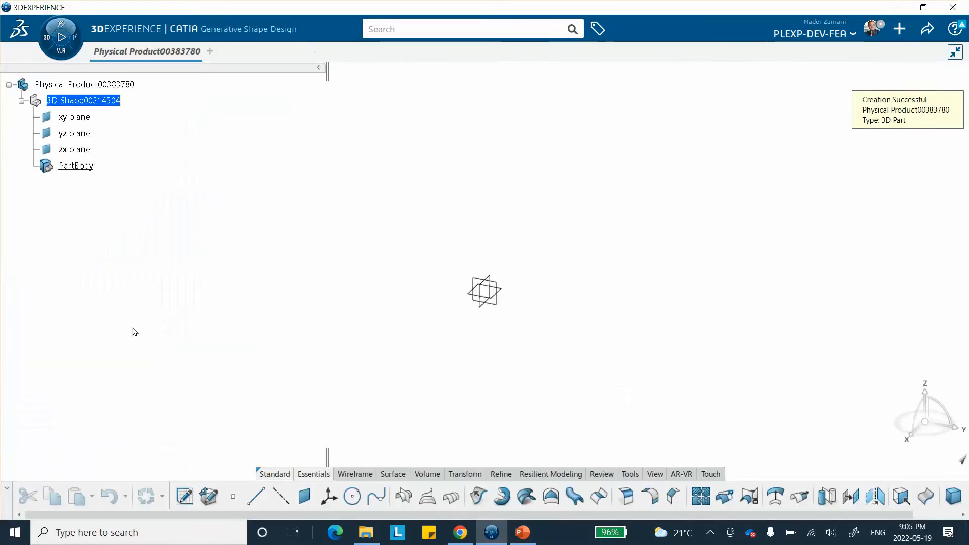
- Sketch a horizontal line about 56 mm long on the yz plane, along the H axis and starting about 58 mm from the origin
{"action": "left_click", "coordinate": [500, 291]}
{"action": "left_click", "coordinate": [582, 237]}
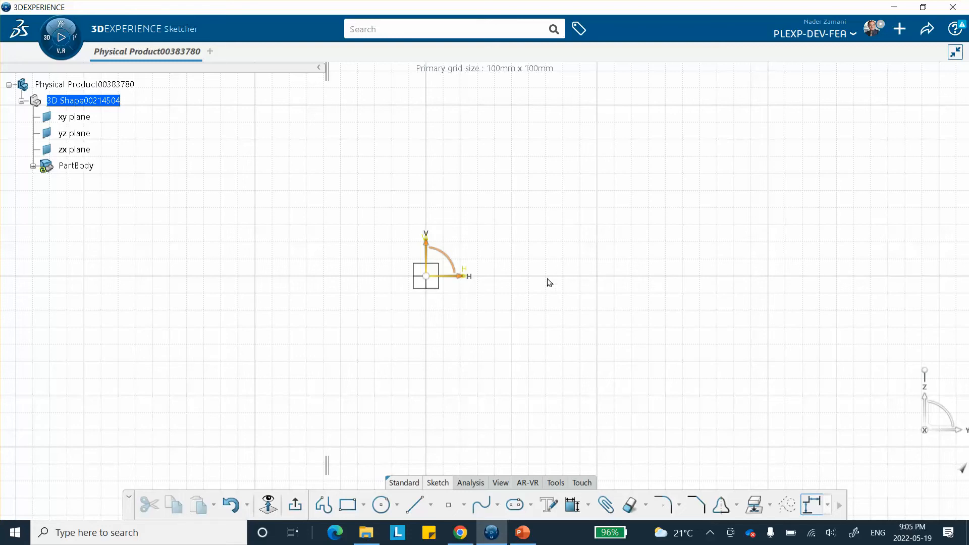
{"action": "left_click", "coordinate": [414, 505]}
{"action": "left_click", "coordinate": [522, 275]}
{"action": "left_click", "coordinate": [621, 276]}
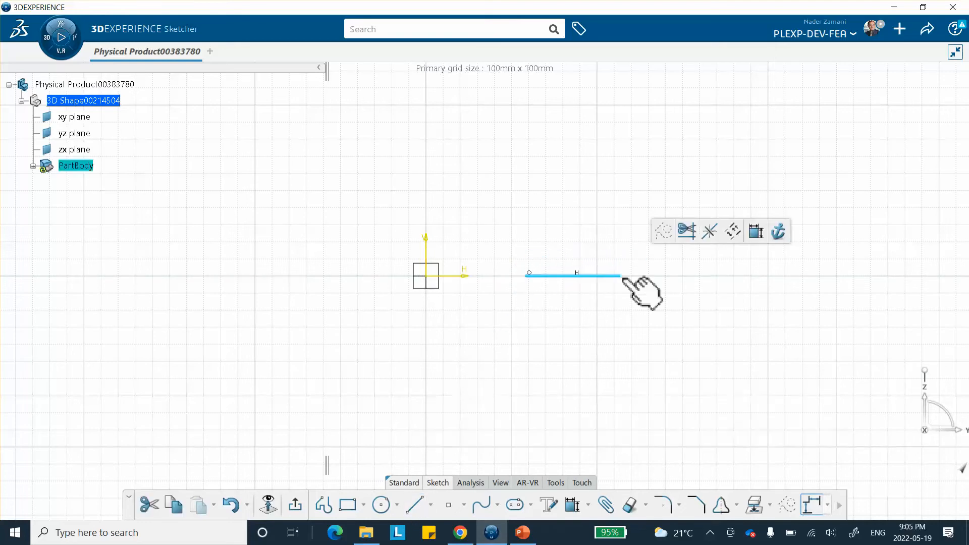
- Dimension the distance from the V axis to the line's inner endpoint and set it to 20 mm
{"action": "left_click", "coordinate": [574, 506]}
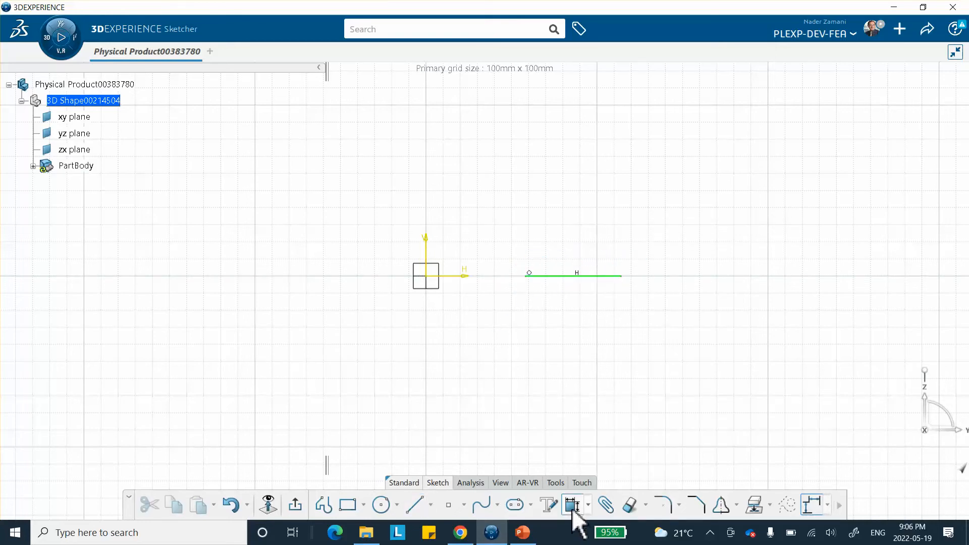
{"action": "left_click", "coordinate": [427, 250]}
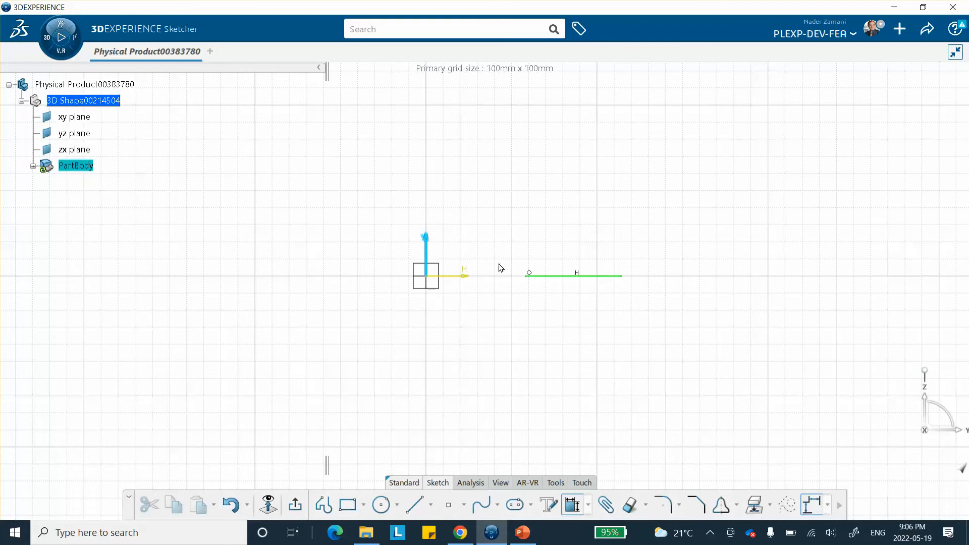
{"action": "left_click", "coordinate": [537, 275]}
{"action": "left_click", "coordinate": [505, 328]}
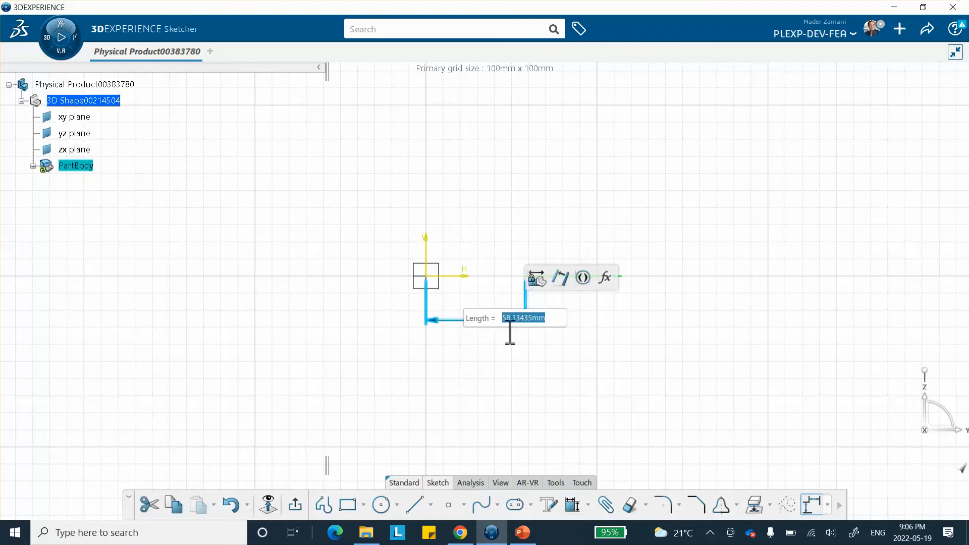
{"action": "type", "text": "2"}
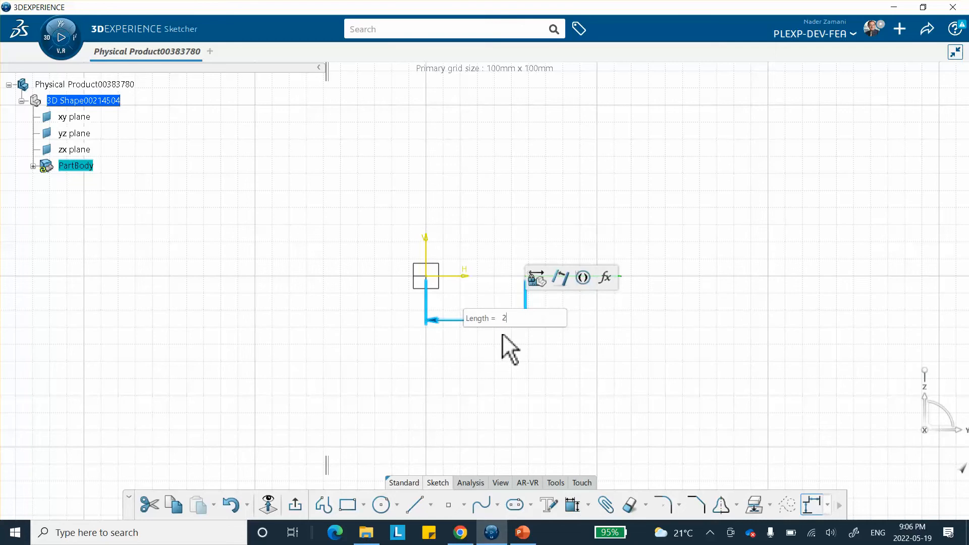
{"action": "type", "text": "0"}
{"action": "key", "text": "Return"}
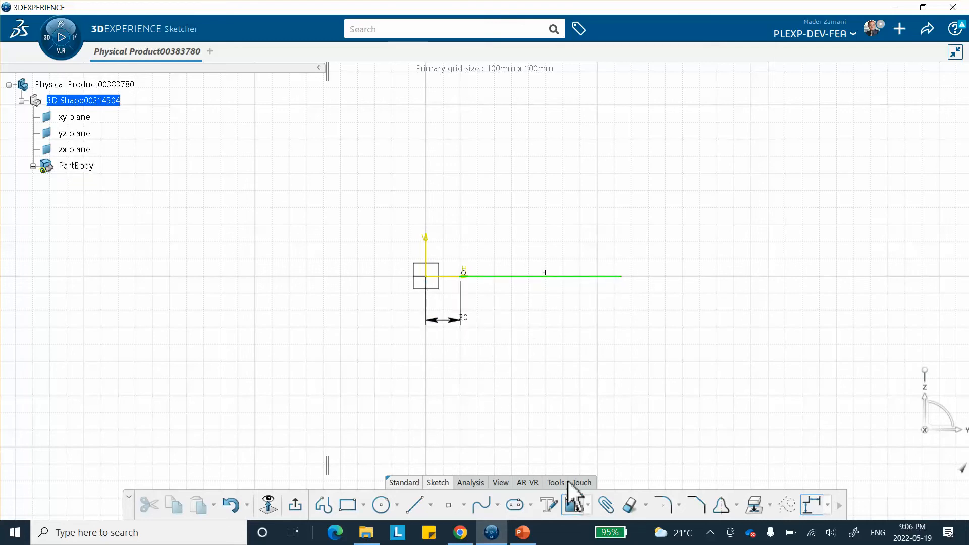
- Dimension the line's outer endpoint from the V axis, set it to 30 mm, and exit the sketch
{"action": "left_click", "coordinate": [621, 277]}
{"action": "left_click", "coordinate": [426, 247]}
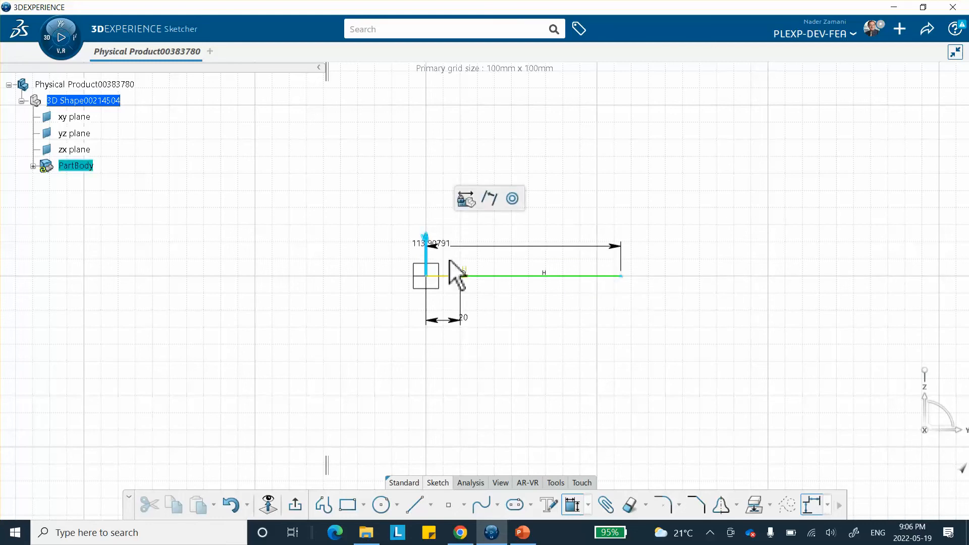
{"action": "left_click", "coordinate": [510, 362]}
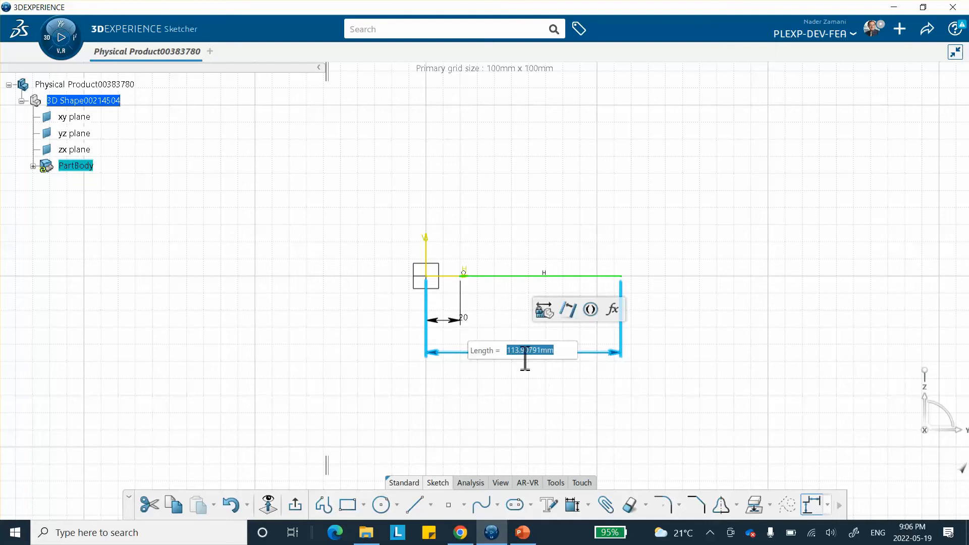
{"action": "type", "text": "30"}
{"action": "key", "text": "Return"}
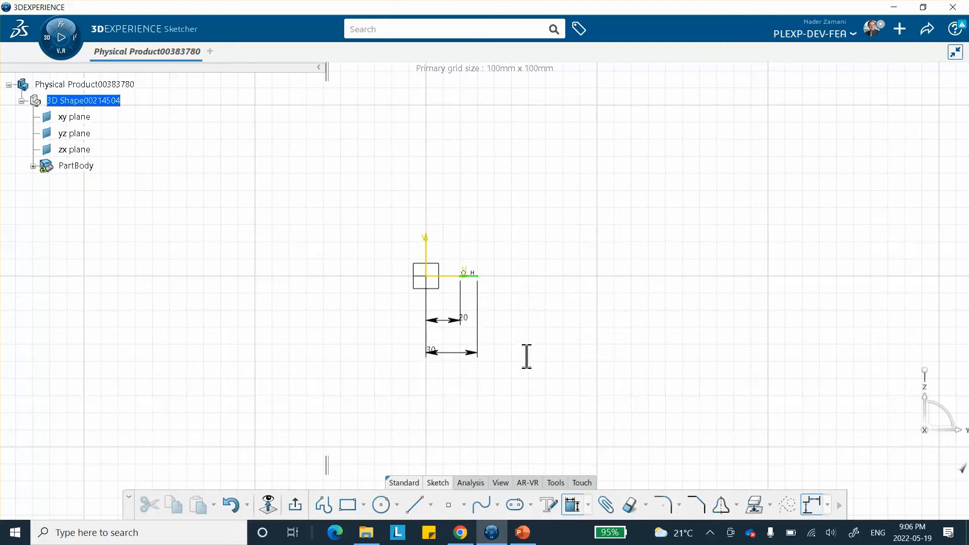
{"action": "mouse_move", "coordinate": [544, 328]}
{"action": "middle_mouse_down"}
{"action": "mouse_move", "coordinate": [547, 341]}
{"action": "mouse_move", "coordinate": [558, 247]}
{"action": "mouse_move", "coordinate": [538, 301]}
{"action": "mouse_move", "coordinate": [623, 309]}
{"action": "middle_mouse_up"}
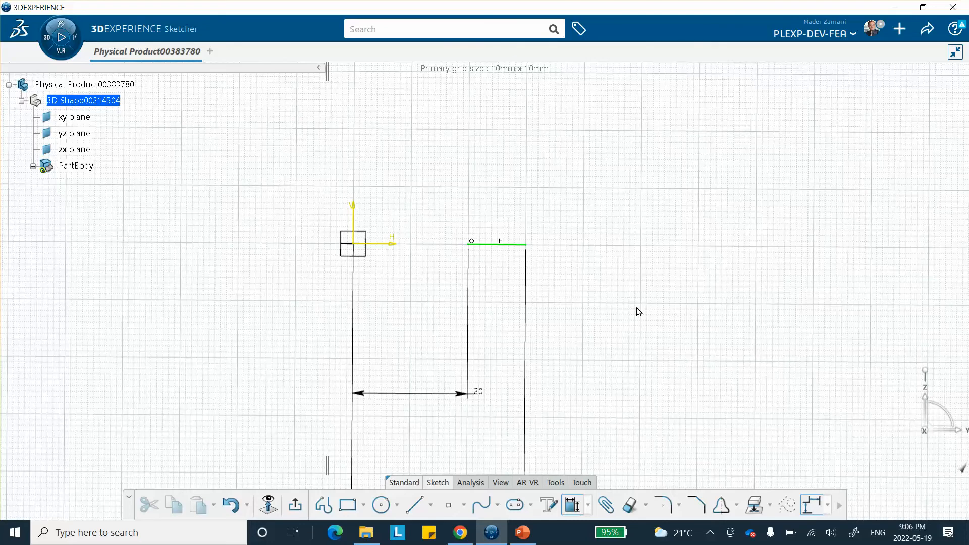
{"action": "left_click", "coordinate": [297, 506]}
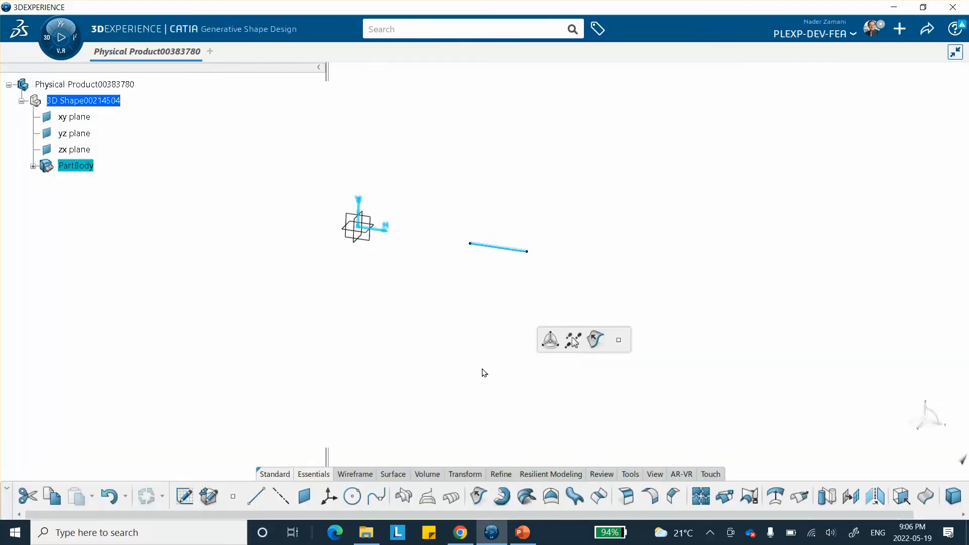
{"action": "left_click", "coordinate": [427, 365]}
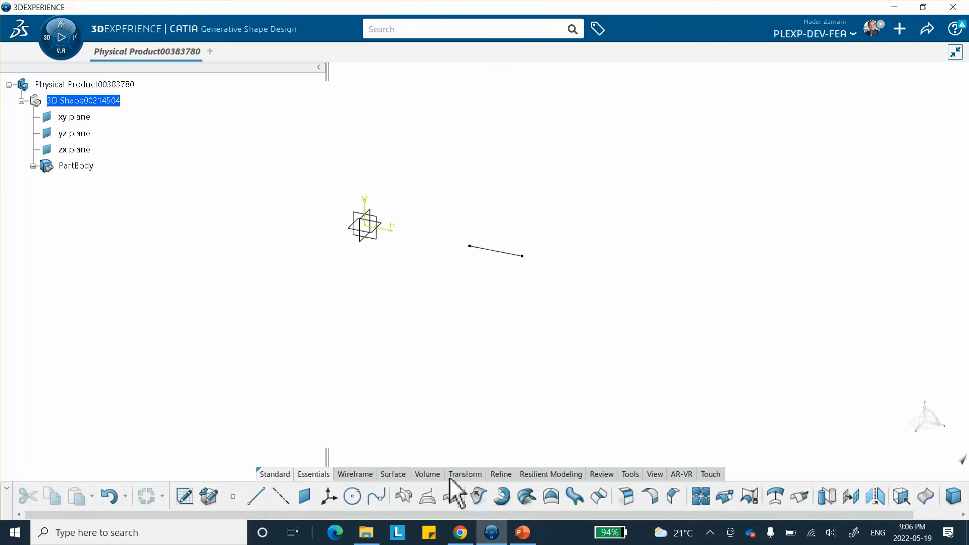
- Create a new core material titled axisymmetric_shell_video
{"action": "left_click", "coordinate": [630, 476]}
{"action": "left_click", "coordinate": [420, 497]}
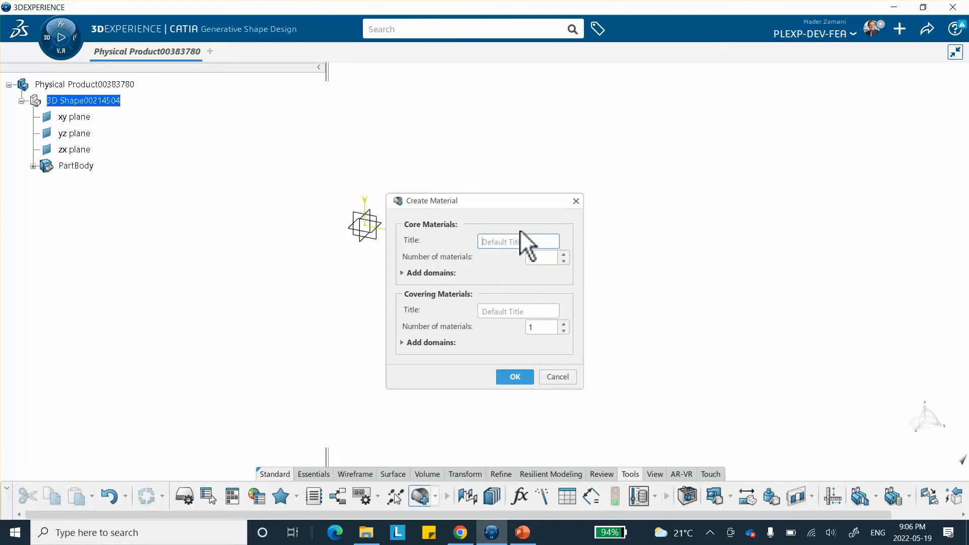
{"action": "type", "text": "ax"}
{"action": "type", "text": "ep"}
{"action": "type", "text": "o"}
{"action": "left_click", "coordinate": [511, 373]}
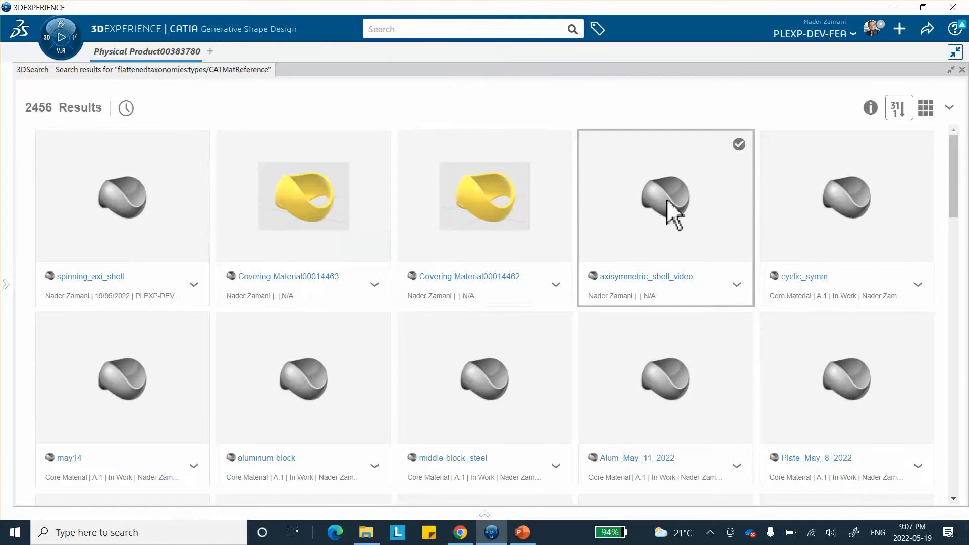
- Apply the axisymmetric_shell_video material to the top-level physical product in the tree
{"action": "left_click", "coordinate": [641, 199]}
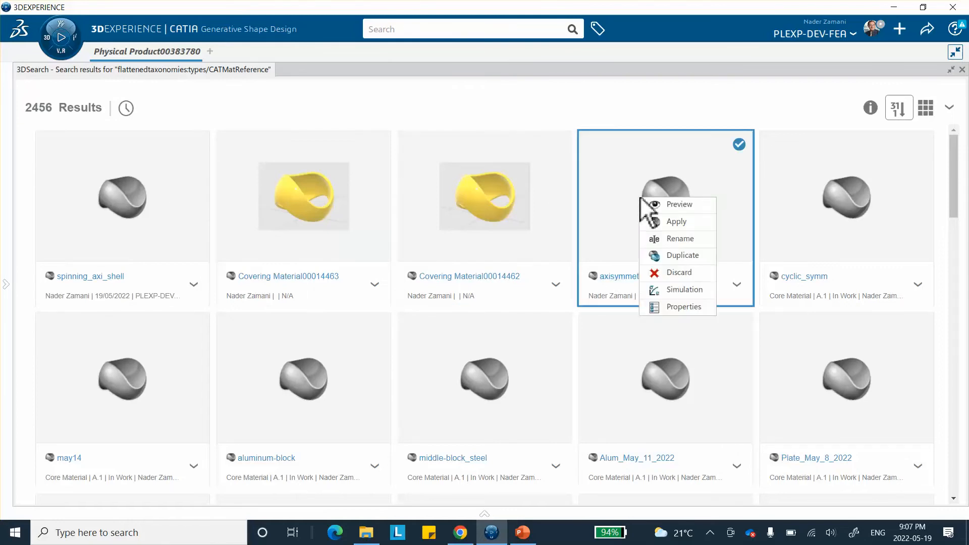
{"action": "right_click", "coordinate": [641, 200]}
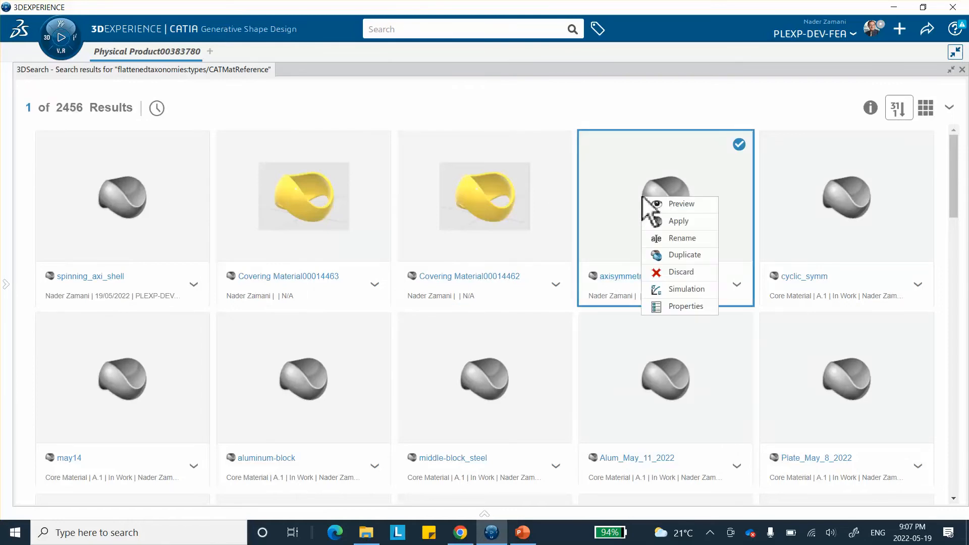
{"action": "left_click", "coordinate": [676, 220]}
{"action": "left_click", "coordinate": [961, 69]}
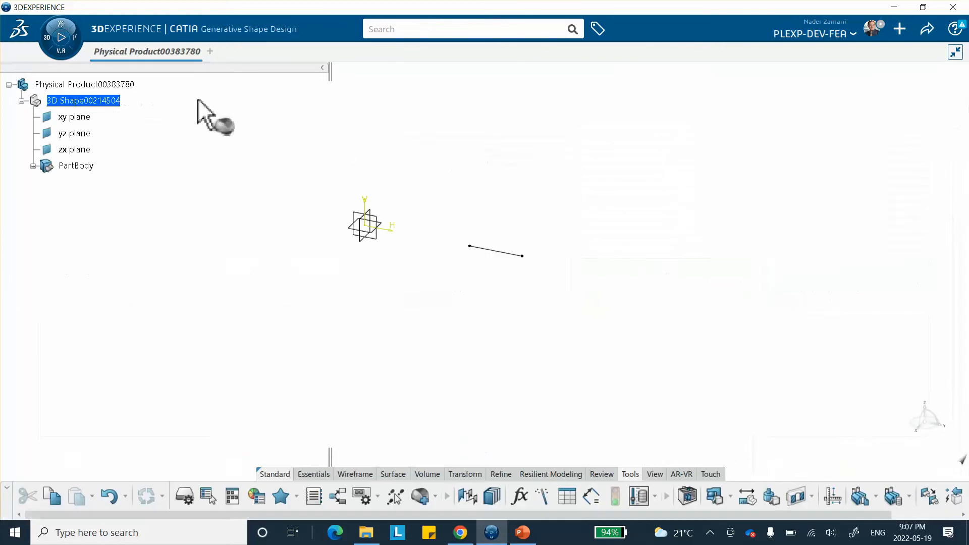
{"action": "left_click", "coordinate": [85, 85]}
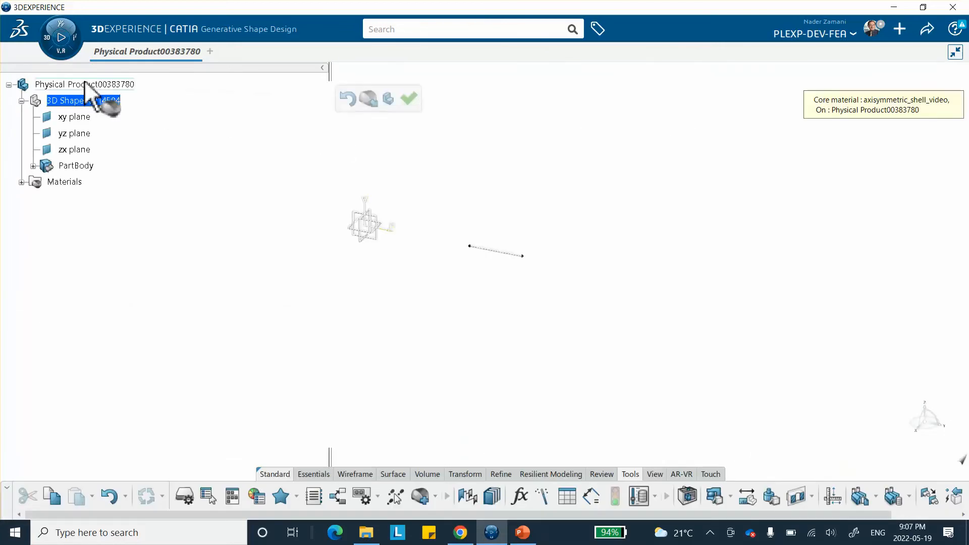
{"action": "left_click", "coordinate": [411, 100]}
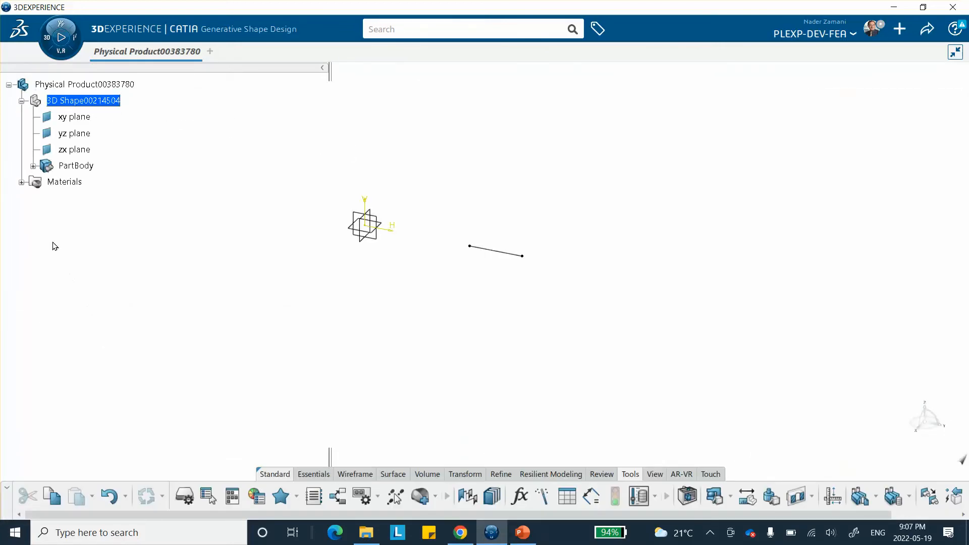
- In the applied material's simulation domain, enable Density under the structural general options and set it to 2.7e-9 T_mm3
{"action": "left_click", "coordinate": [21, 182]}
{"action": "left_click", "coordinate": [34, 199]}
{"action": "double_click", "coordinate": [101, 215]}
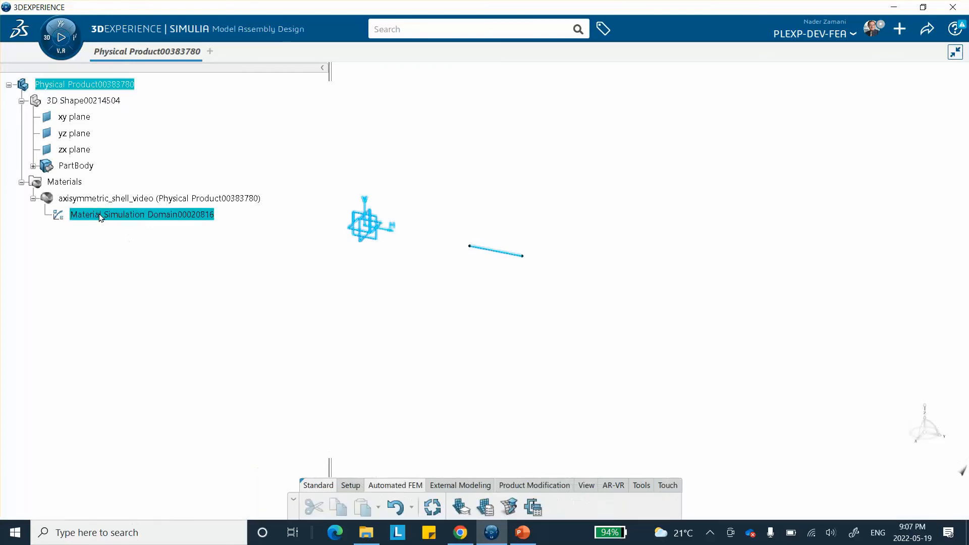
{"action": "left_click", "coordinate": [124, 162]}
{"action": "left_click", "coordinate": [132, 171]}
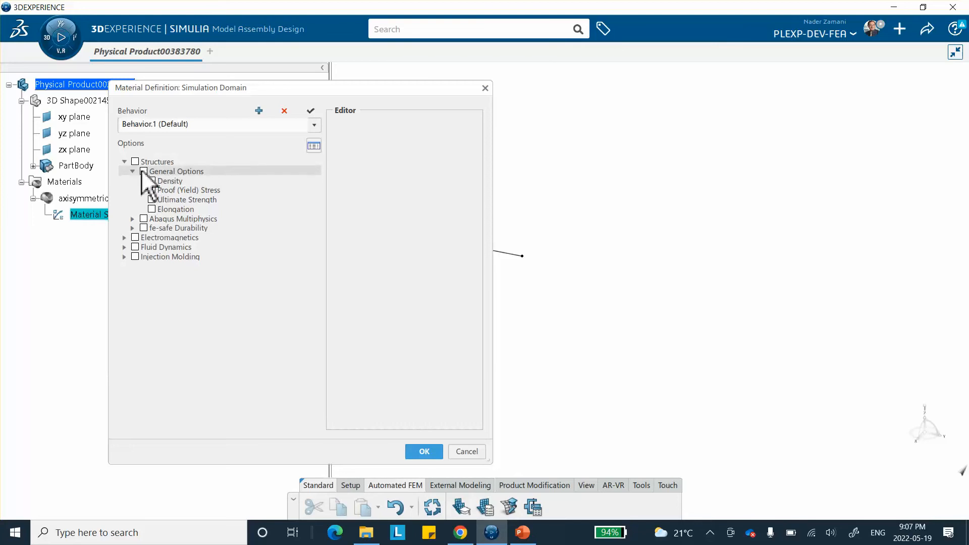
{"action": "left_click", "coordinate": [151, 180]}
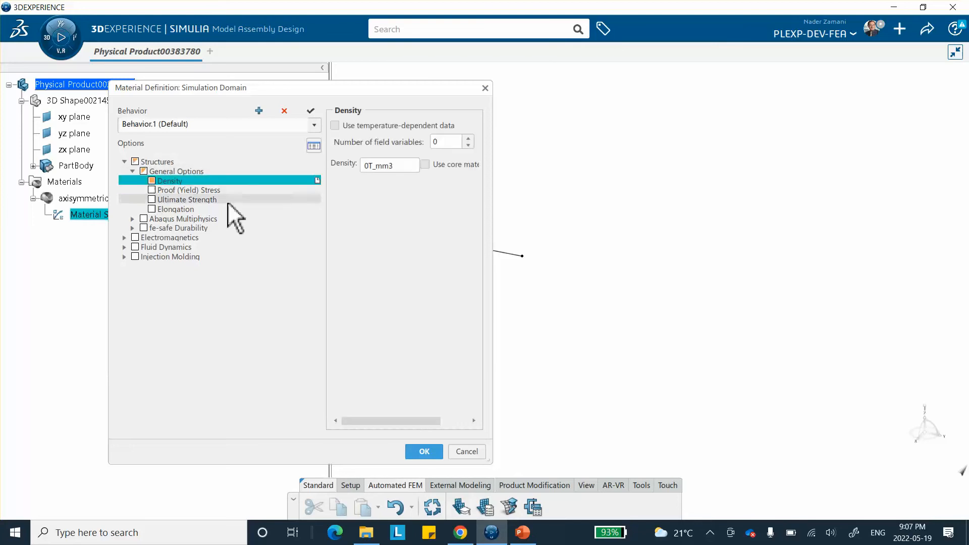
{"action": "left_click", "coordinate": [368, 169]}
{"action": "left_click", "coordinate": [367, 168]}
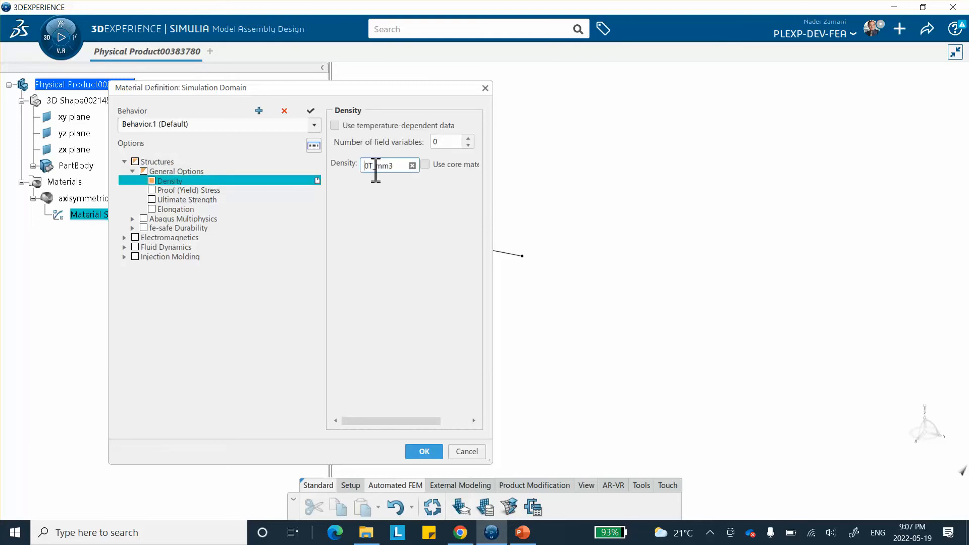
{"action": "left_click", "coordinate": [371, 172]}
{"action": "key", "text": "BackSpace"}
{"action": "type", "text": "2.7e-9"}
{"action": "left_click", "coordinate": [277, 280]}
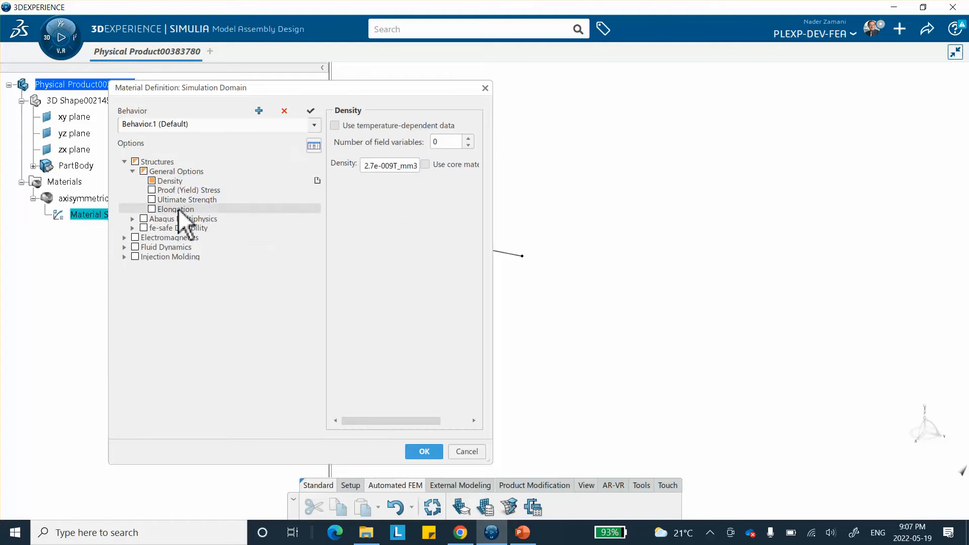
- Add Elastic behavior under Abaqus Multiphysics mechanical elasticity, set Young's modulus to 70000 MPa, enter the Poisson's ratio, and accept the material definition
{"action": "left_click", "coordinate": [133, 219]}
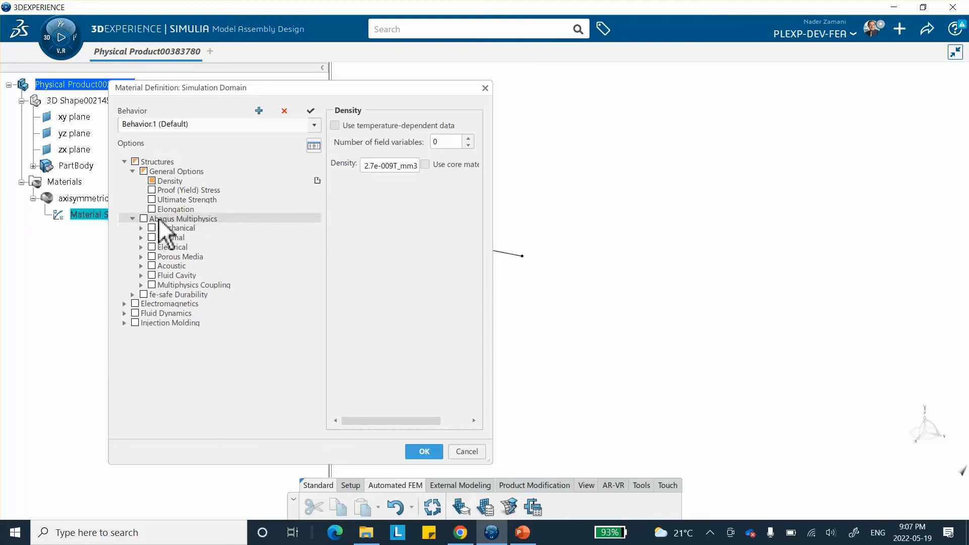
{"action": "left_click", "coordinate": [141, 228]}
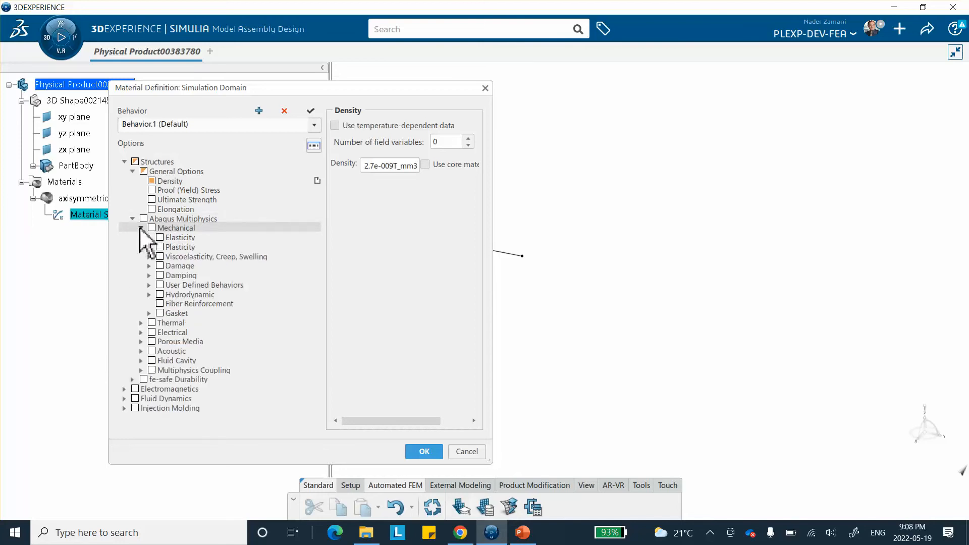
{"action": "left_click", "coordinate": [149, 237]}
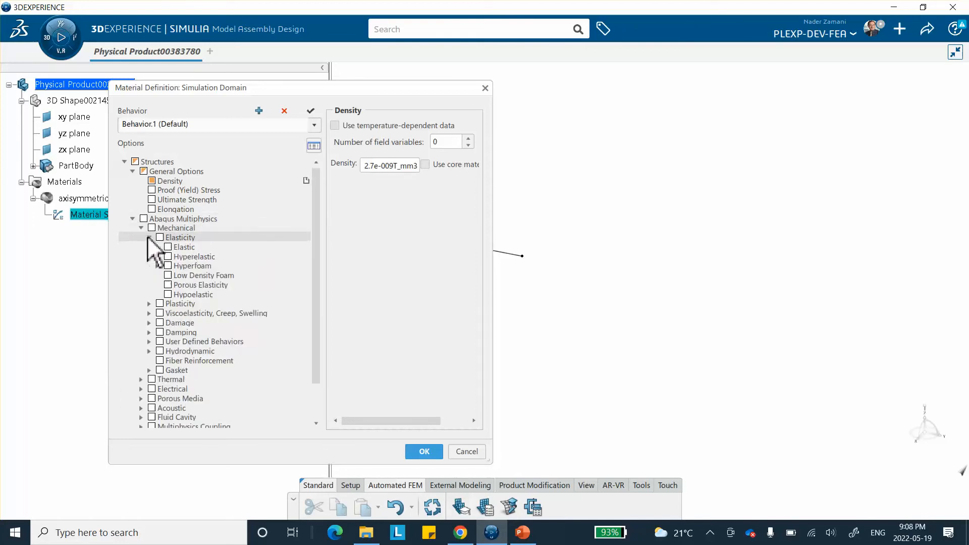
{"action": "left_click", "coordinate": [168, 247]}
{"action": "double_click", "coordinate": [402, 186]}
{"action": "left_click", "coordinate": [400, 187]}
{"action": "type", "text": "70000MPa"}
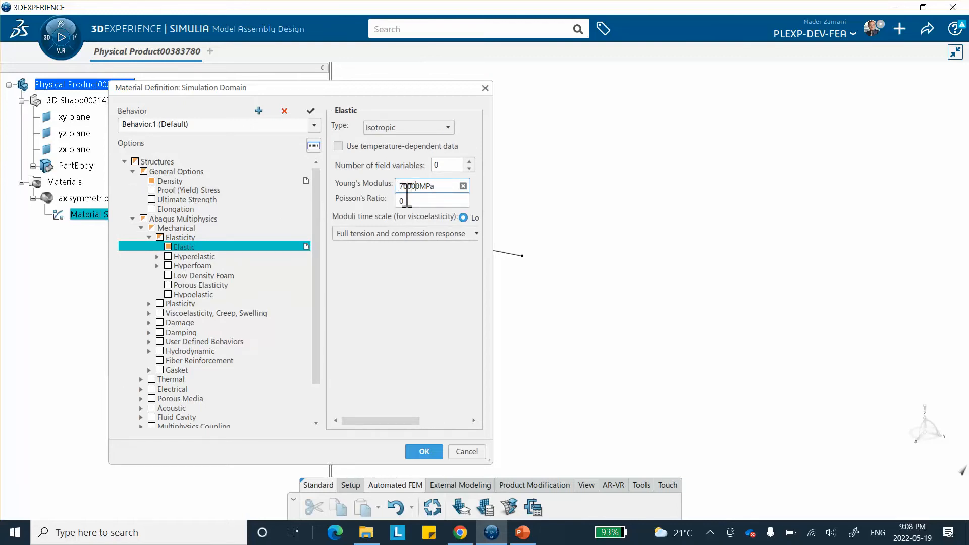
{"action": "double_click", "coordinate": [427, 200]}
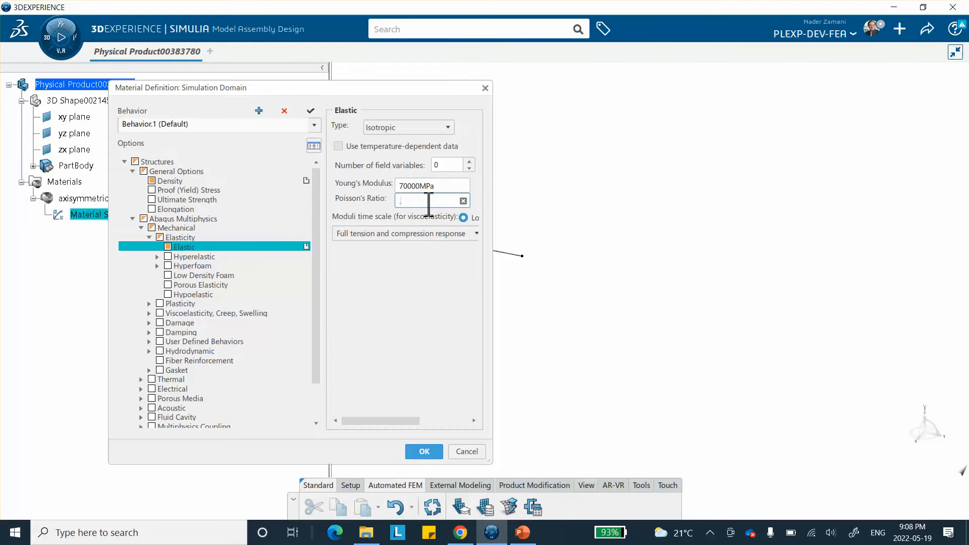
{"action": "left_click", "coordinate": [424, 451]}
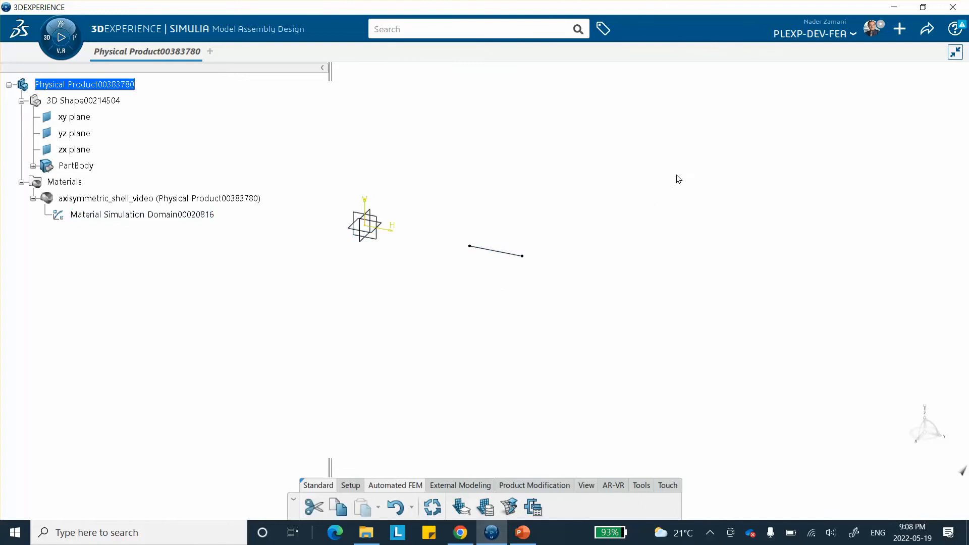
- Save the physical product and activate its 3D shape for editing in Generative Shape Design
{"action": "left_click", "coordinate": [927, 30]}
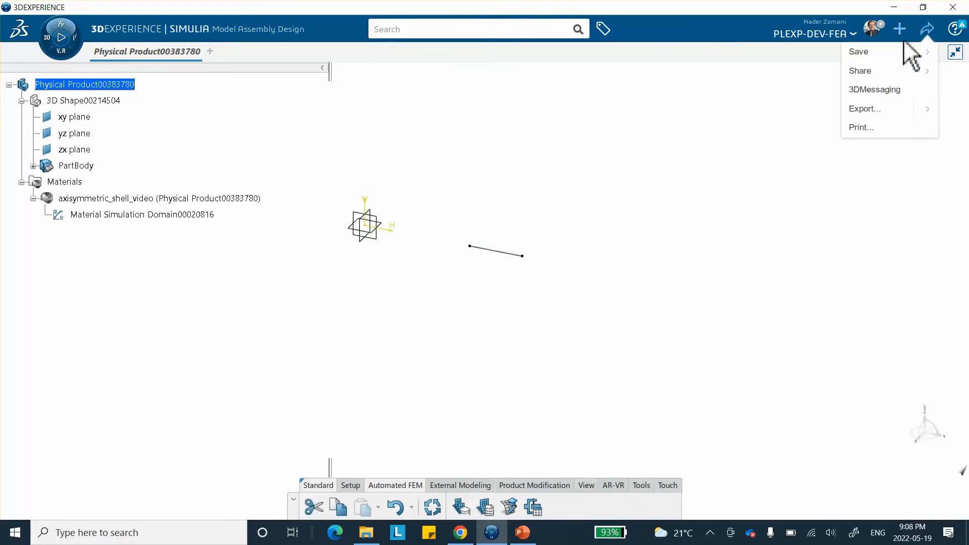
{"action": "left_click", "coordinate": [886, 50]}
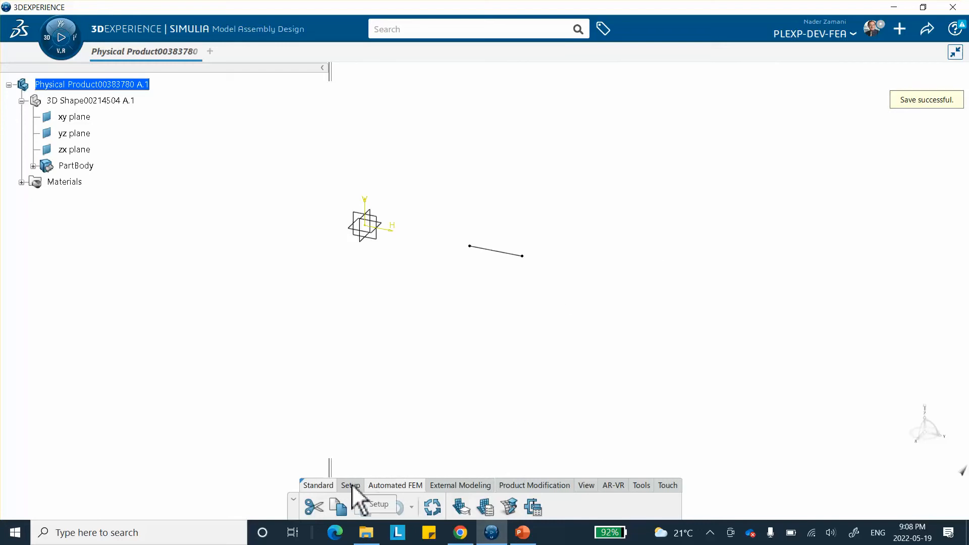
{"action": "double_click", "coordinate": [89, 101]}
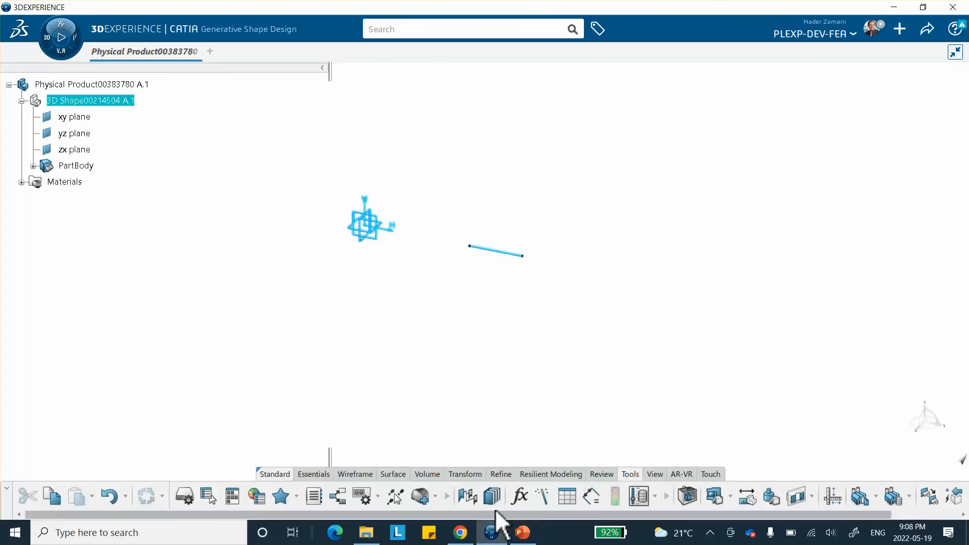
- Insert a geometrical set without a custom name under the 3D shape
{"action": "scroll", "coordinate": [525, 514], "scroll_direction": "down", "scroll_amount": 3}
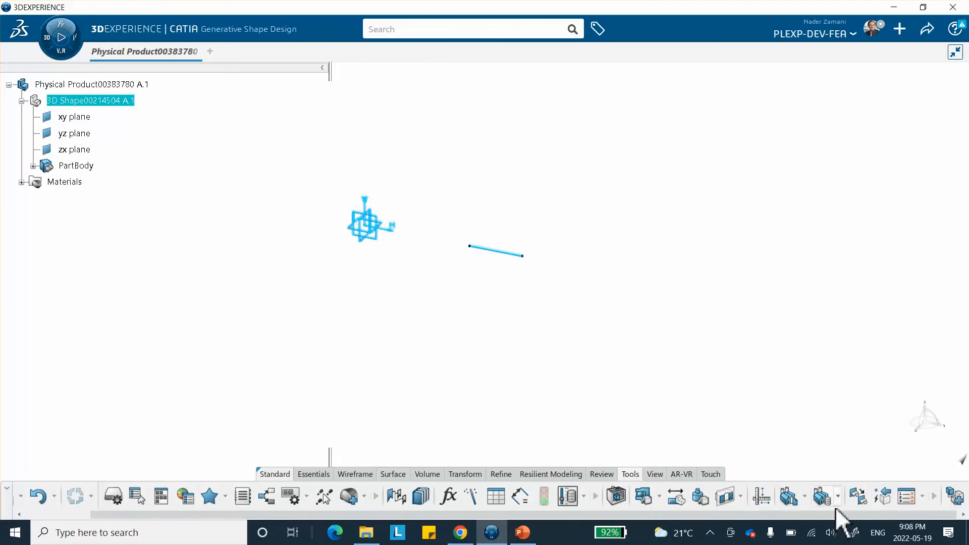
{"action": "left_click", "coordinate": [327, 474]}
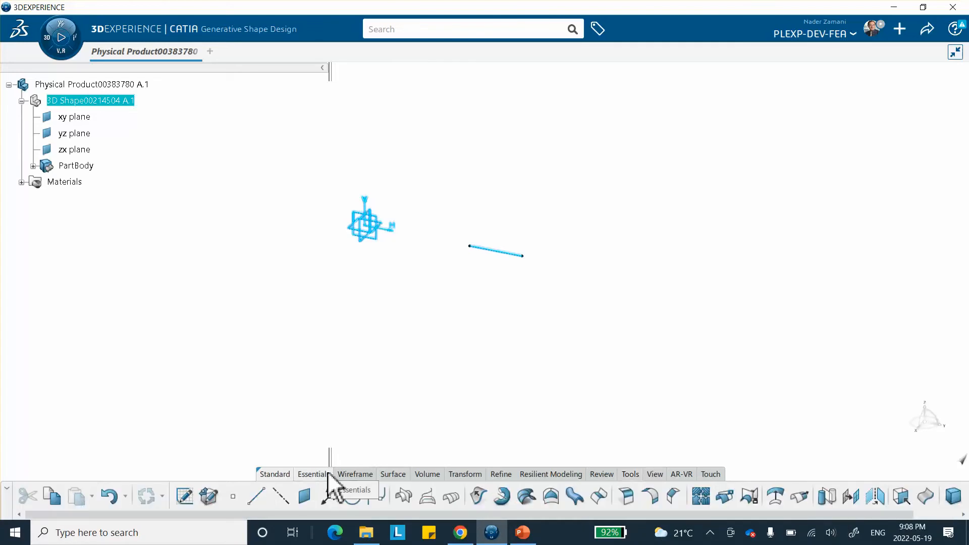
{"action": "scroll", "coordinate": [928, 510], "scroll_direction": "down", "scroll_amount": 2}
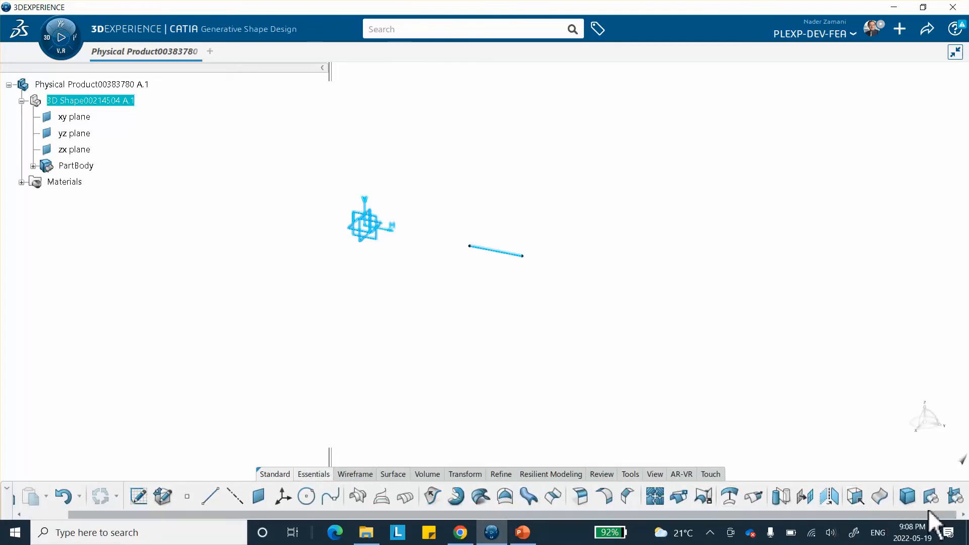
{"action": "left_click", "coordinate": [930, 496]}
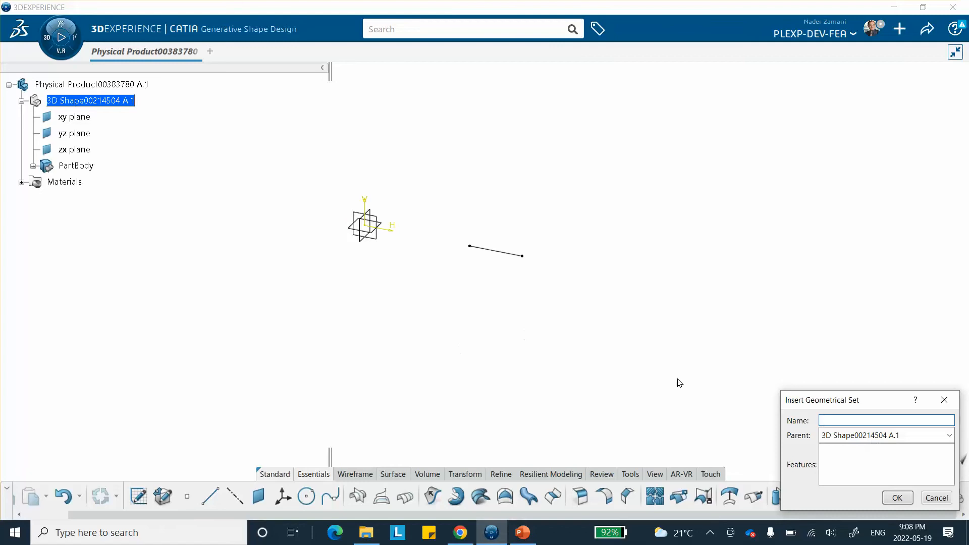
{"action": "left_click", "coordinate": [898, 497]}
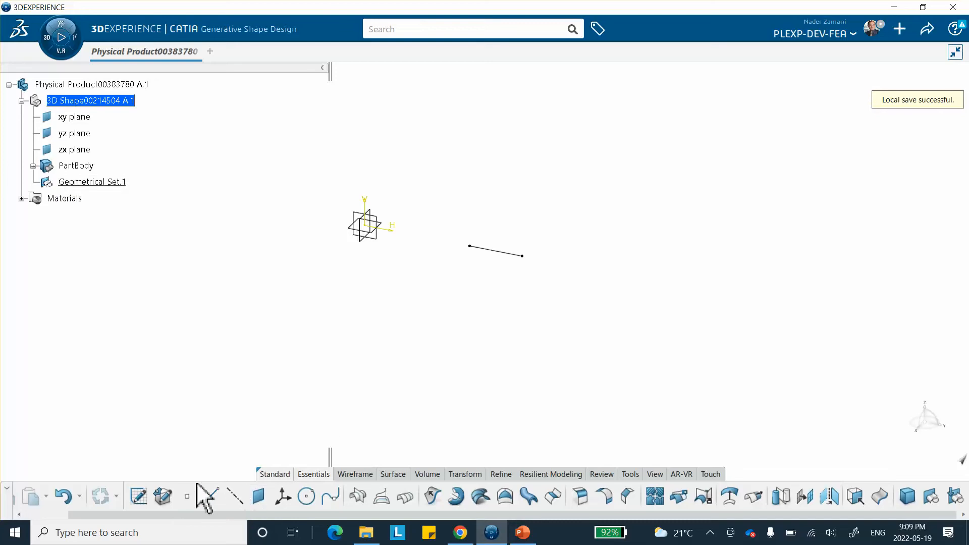
- Create a point by coordinates at X 0, Y 0, Z 0 mm in the geometrical set and expand the set
{"action": "left_click", "coordinate": [187, 496]}
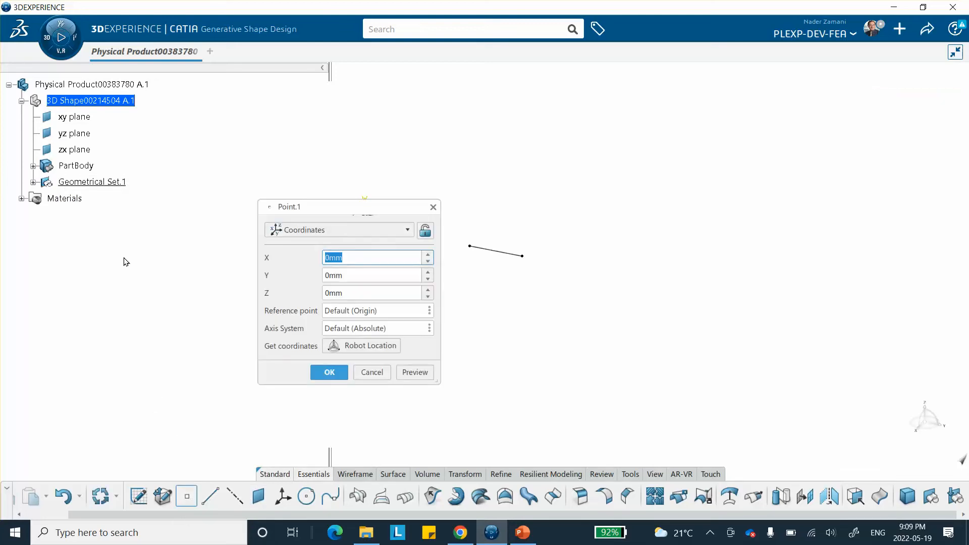
{"action": "left_click", "coordinate": [327, 373]}
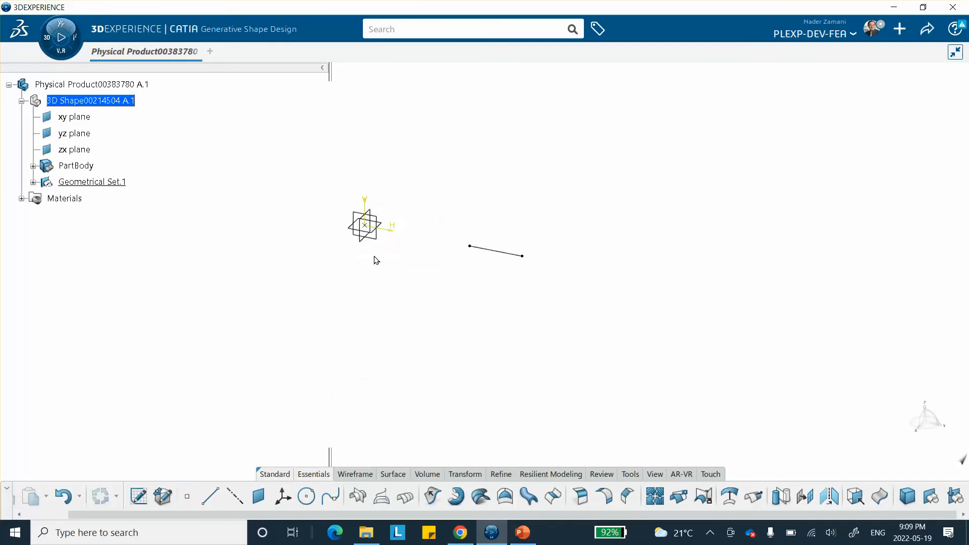
{"action": "left_click", "coordinate": [33, 182]}
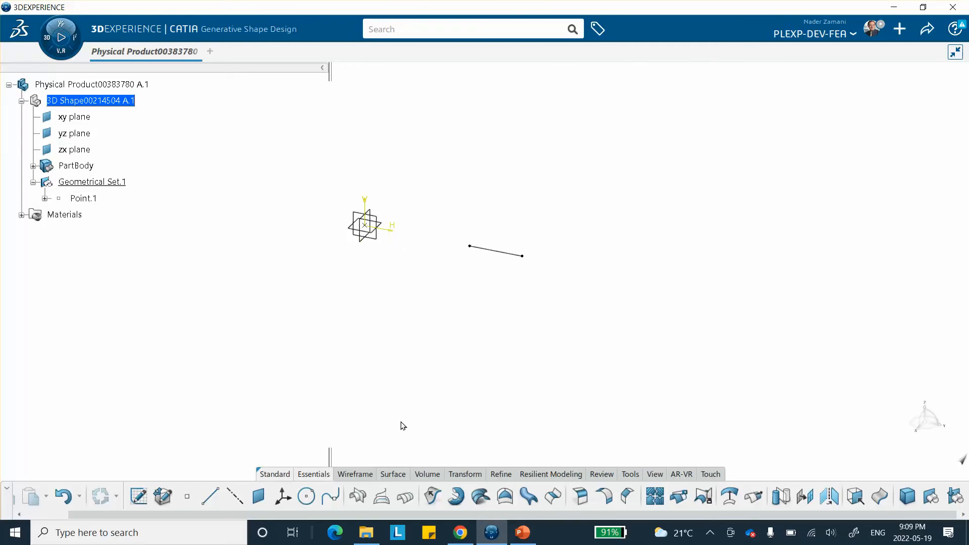
- Create a Standard axis system with default computed origin and axes, with the Current option switched off
{"action": "left_click", "coordinate": [282, 497]}
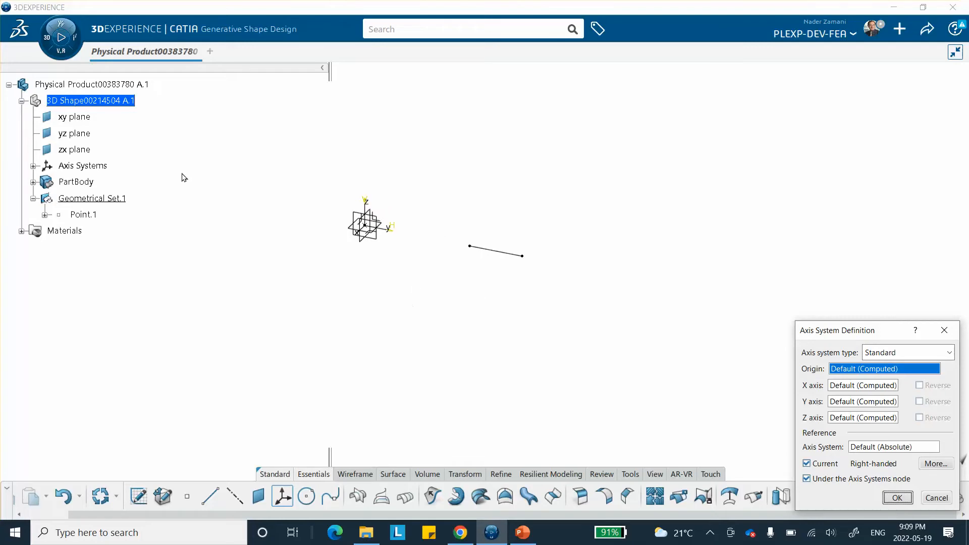
{"action": "left_click", "coordinate": [807, 463]}
{"action": "left_click", "coordinate": [905, 499]}
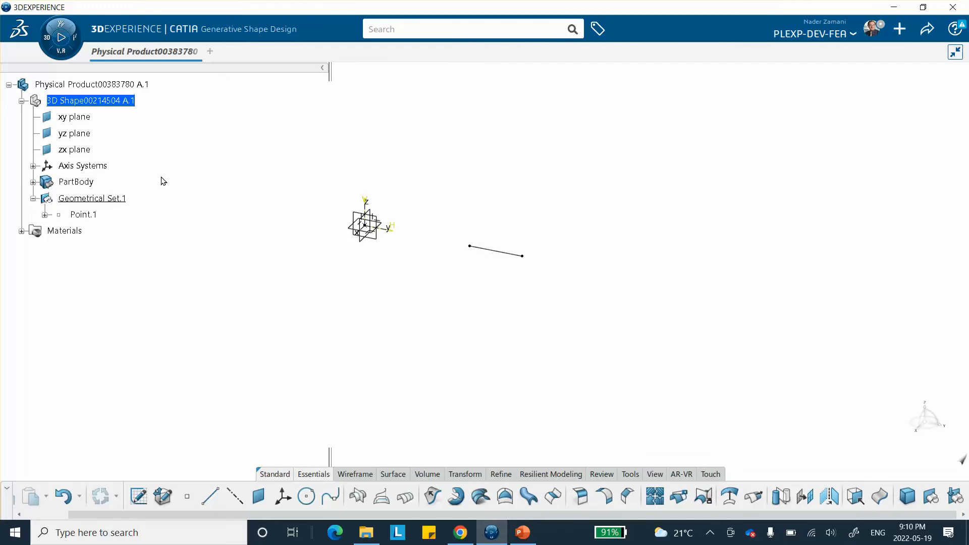
- Define PartBody as the in-work object and expand it in the tree
{"action": "left_click", "coordinate": [79, 183]}
{"action": "right_click", "coordinate": [81, 184]}
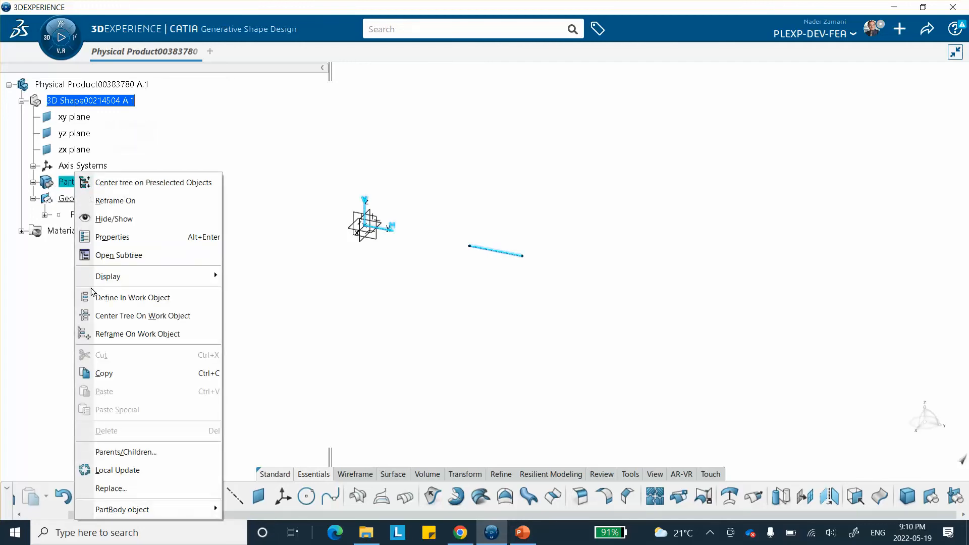
{"action": "left_click", "coordinate": [111, 298]}
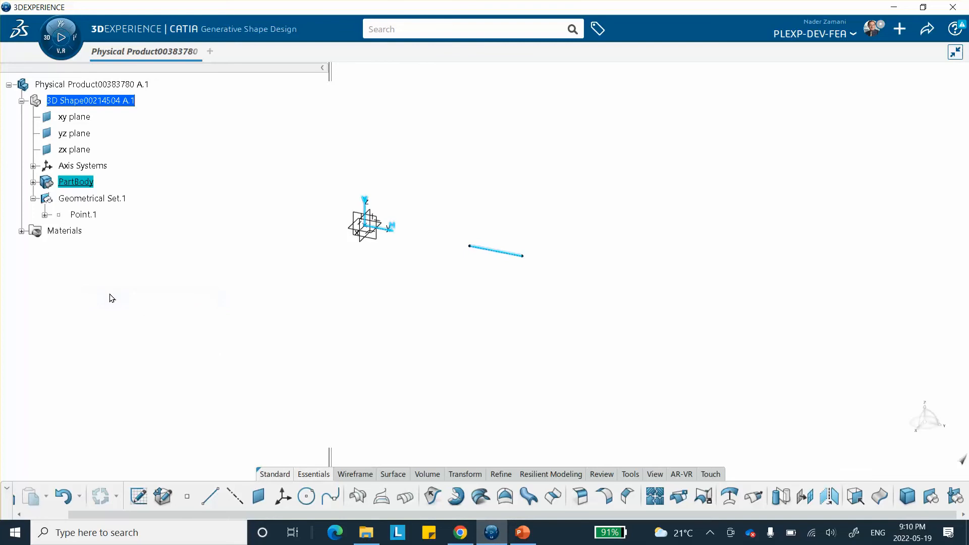
{"action": "left_click", "coordinate": [178, 173]}
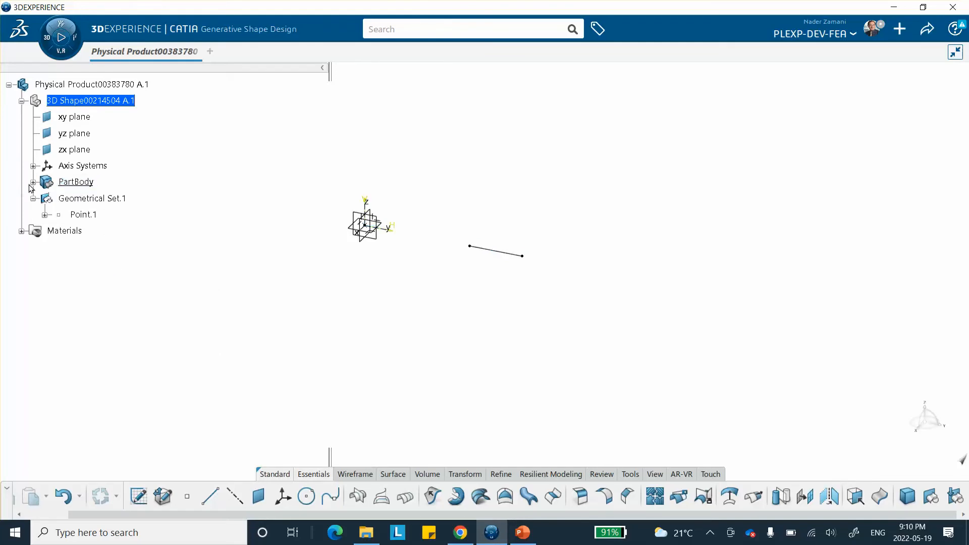
{"action": "left_click", "coordinate": [33, 182]}
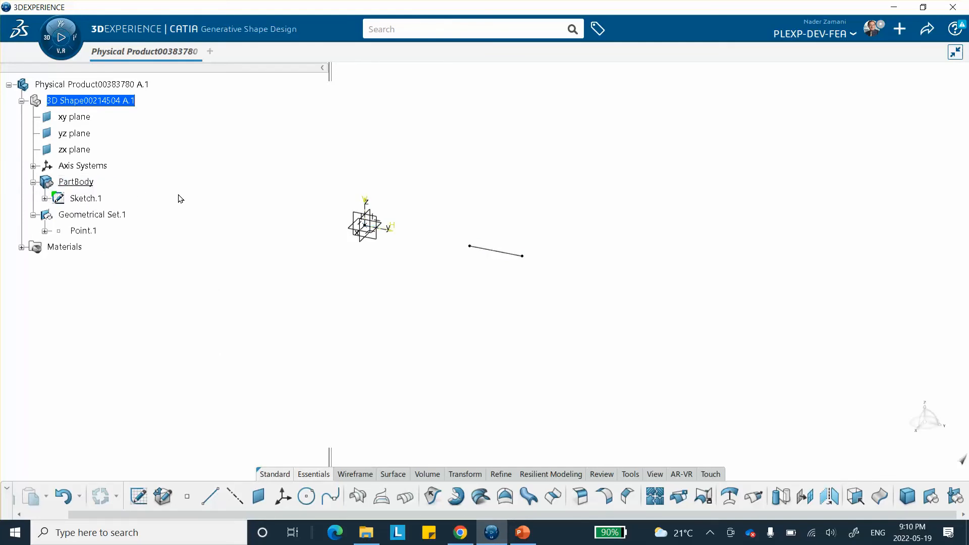
- Switch to PowerPoint and review slide 7 on where the revolute surface and origin point belong in the tree
{"action": "left_click", "coordinate": [523, 532]}
{"action": "scroll", "coordinate": [55, 451], "scroll_direction": "down", "scroll_amount": 1}
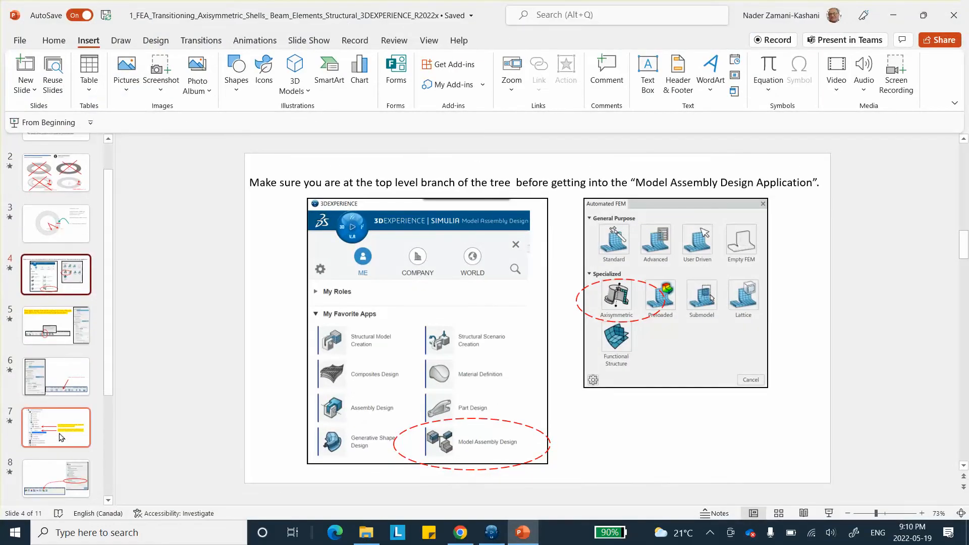
{"action": "left_click", "coordinate": [55, 434]}
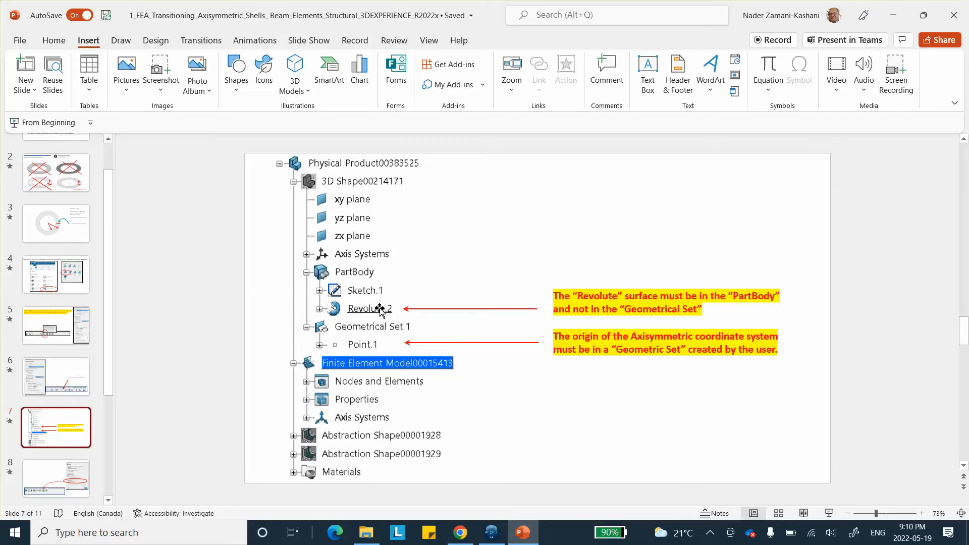
{"action": "left_click", "coordinate": [898, 16]}
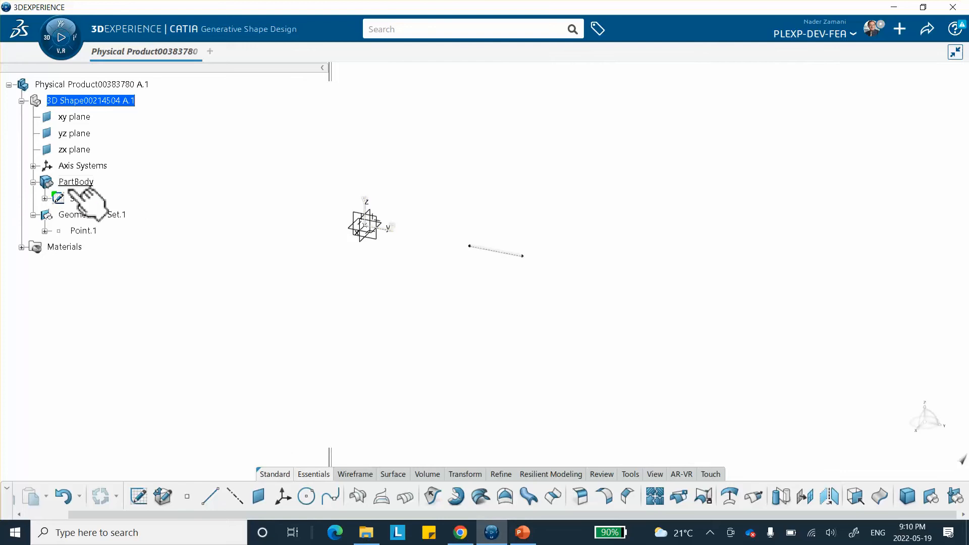
- Revolve the sketched line in PartBody 360 degrees about the vertical z axis of the axis system as a surface
{"action": "left_click", "coordinate": [457, 497]}
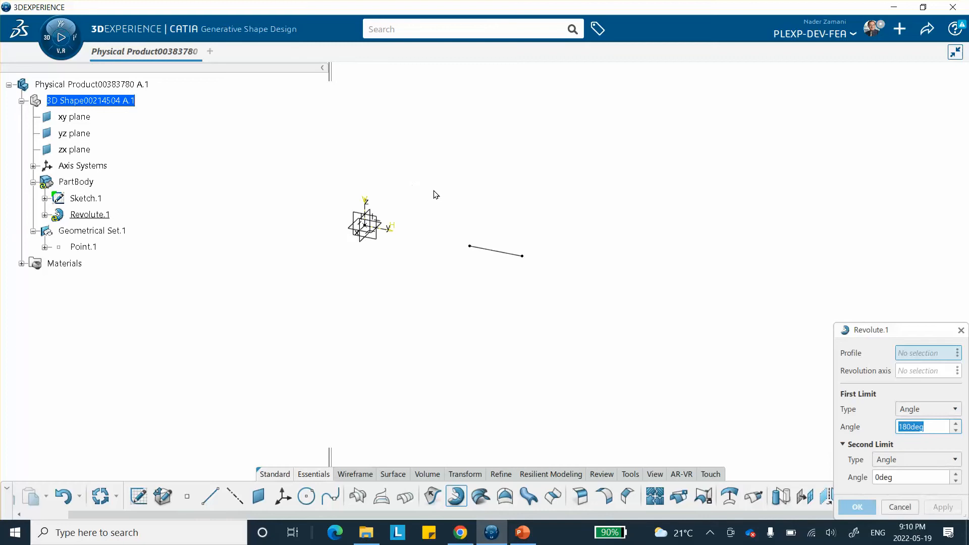
{"action": "left_click", "coordinate": [491, 252]}
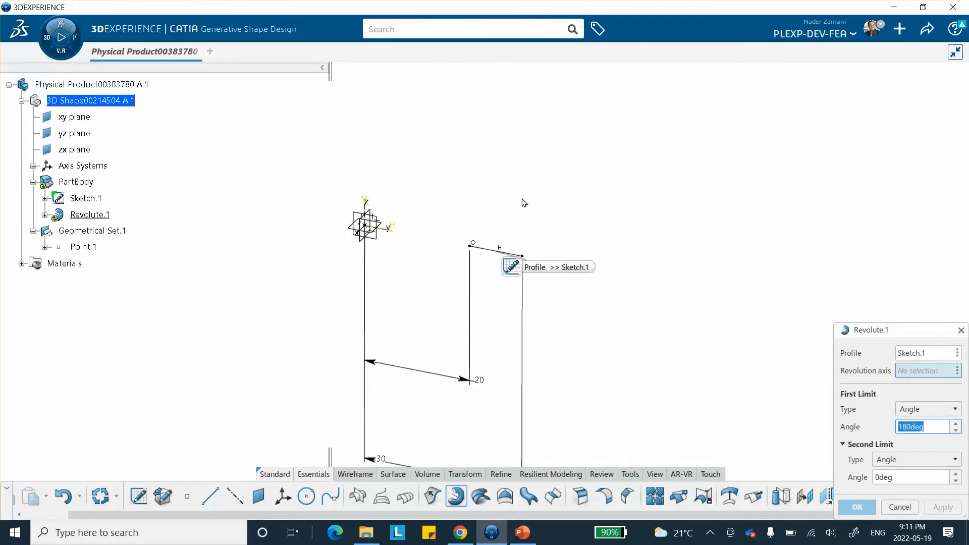
{"action": "left_click", "coordinate": [369, 214]}
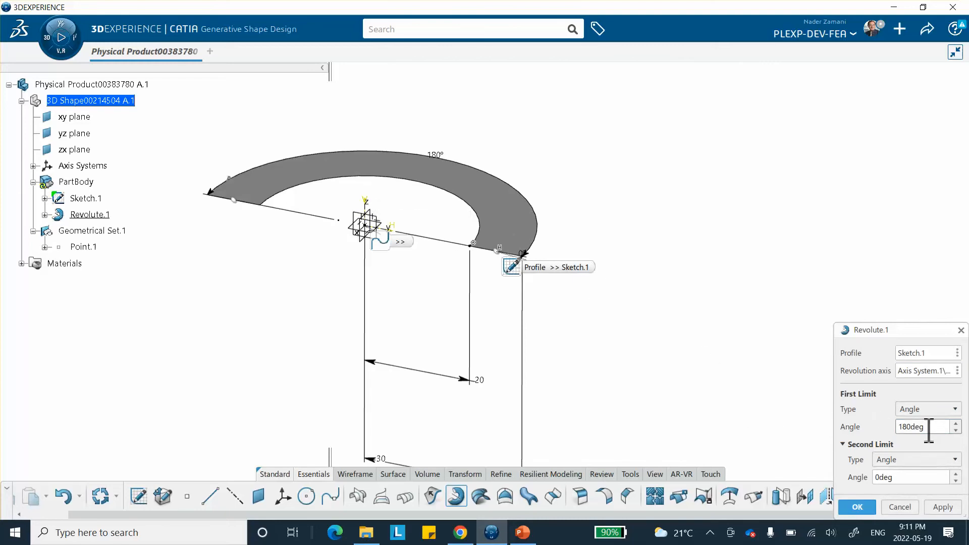
{"action": "left_click_drag", "start_coordinate": [929, 430], "coordinate": [878, 427]}
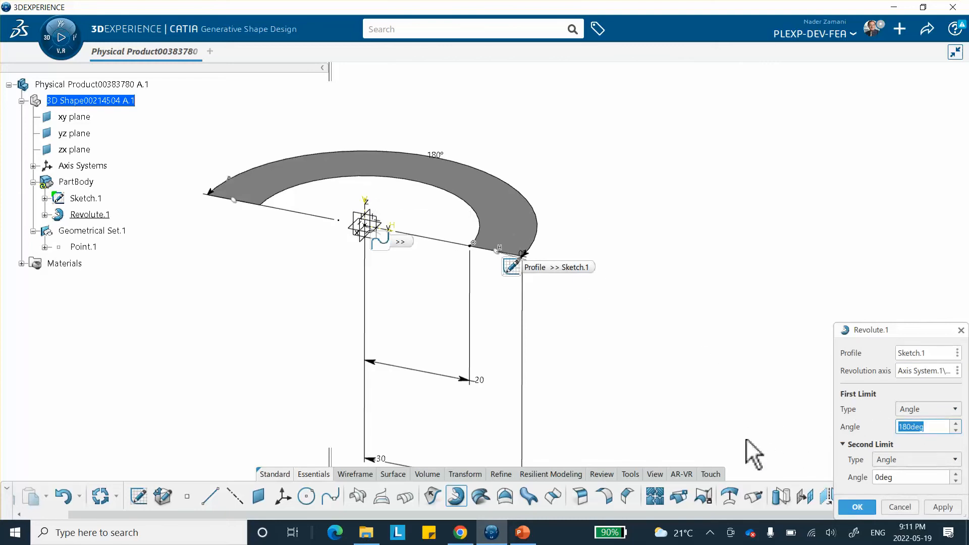
{"action": "type", "text": "360"}
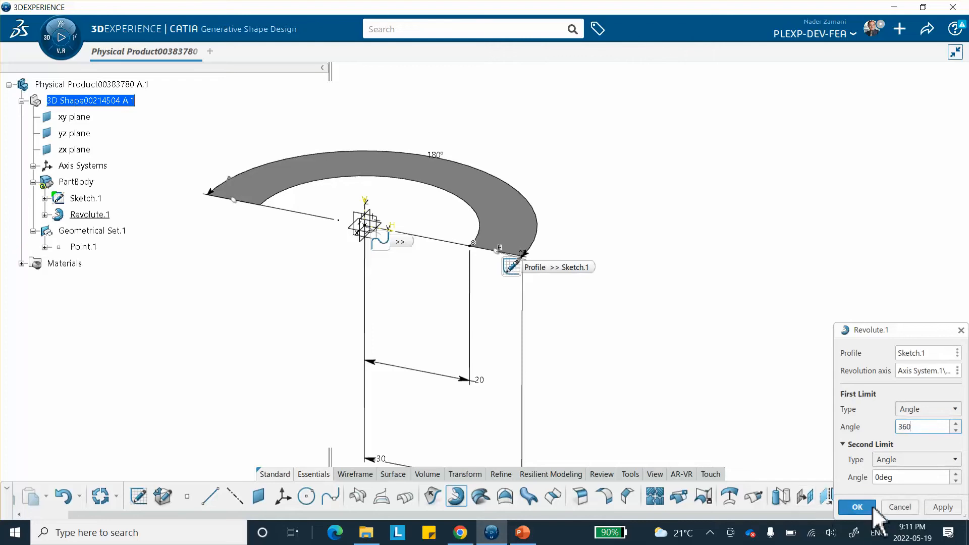
{"action": "left_click", "coordinate": [857, 507]}
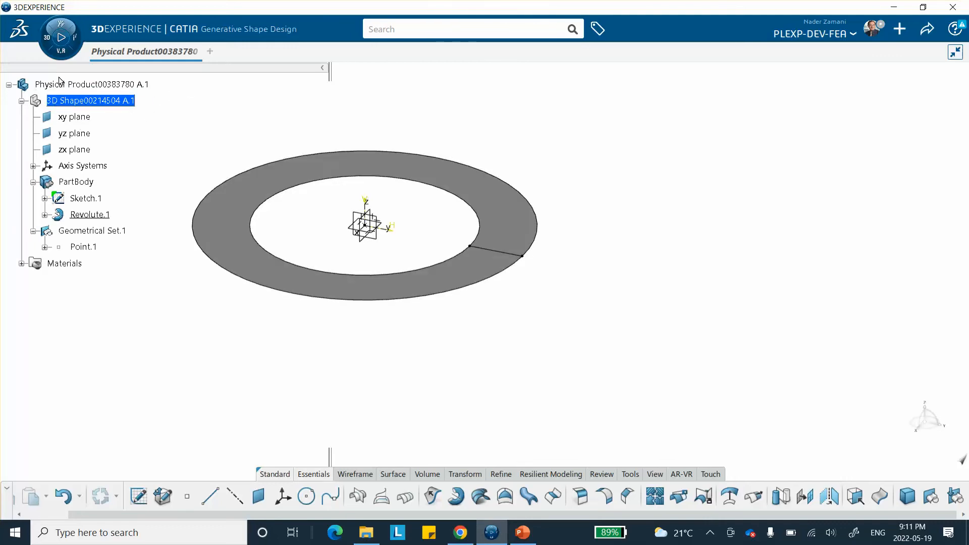
- Activate the top-level physical product in Model Assembly Design and check slide 5 in PowerPoint on the Automated FEM settings
{"action": "double_click", "coordinate": [97, 85]}
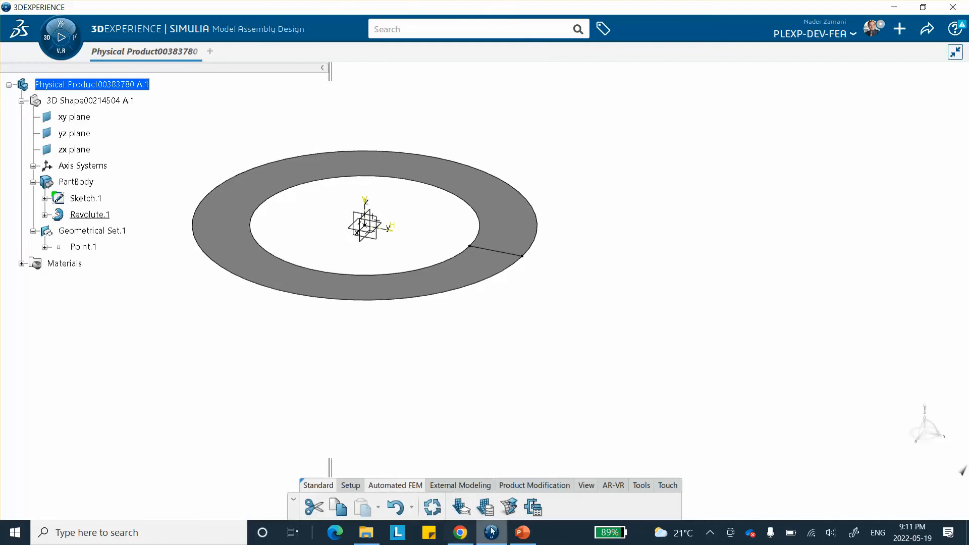
{"action": "left_click", "coordinate": [523, 534]}
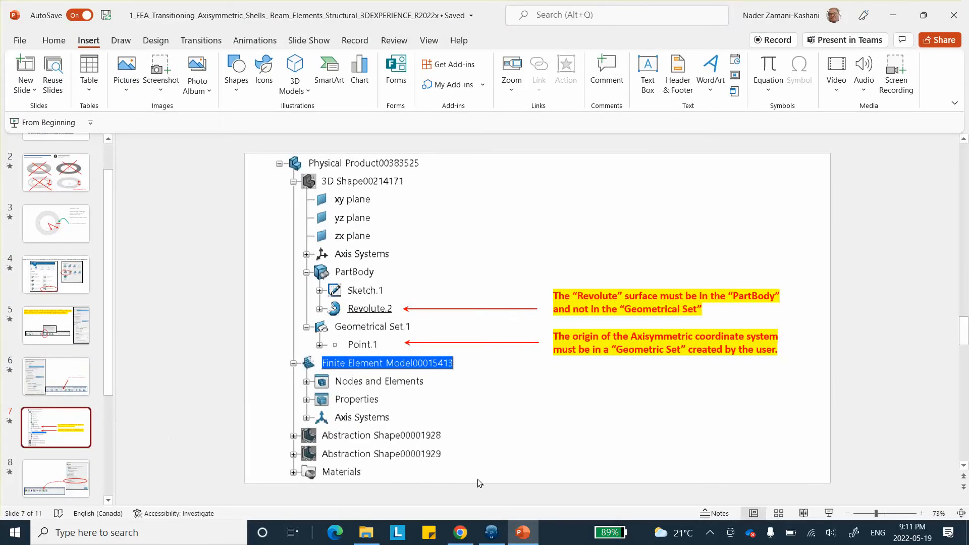
{"action": "left_click", "coordinate": [47, 319]}
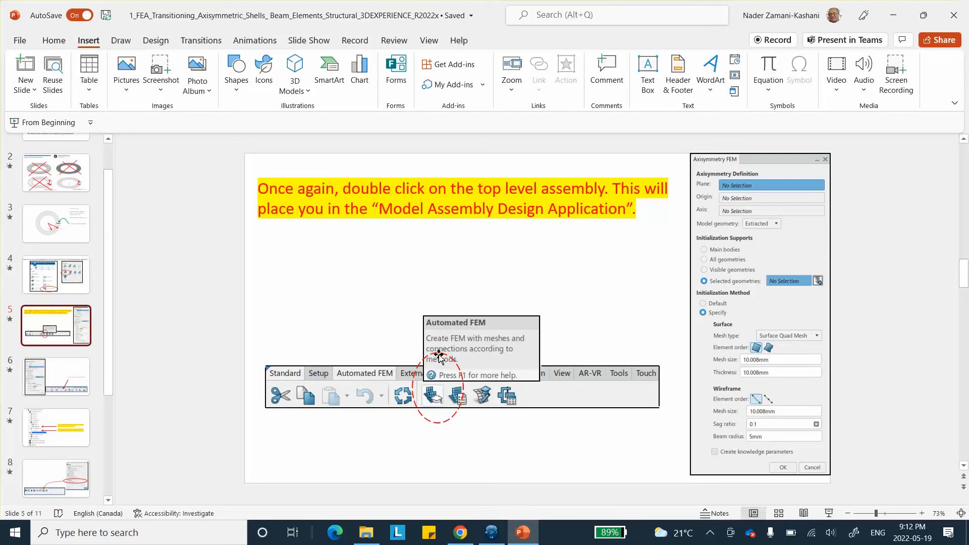
{"action": "left_click", "coordinate": [492, 532]}
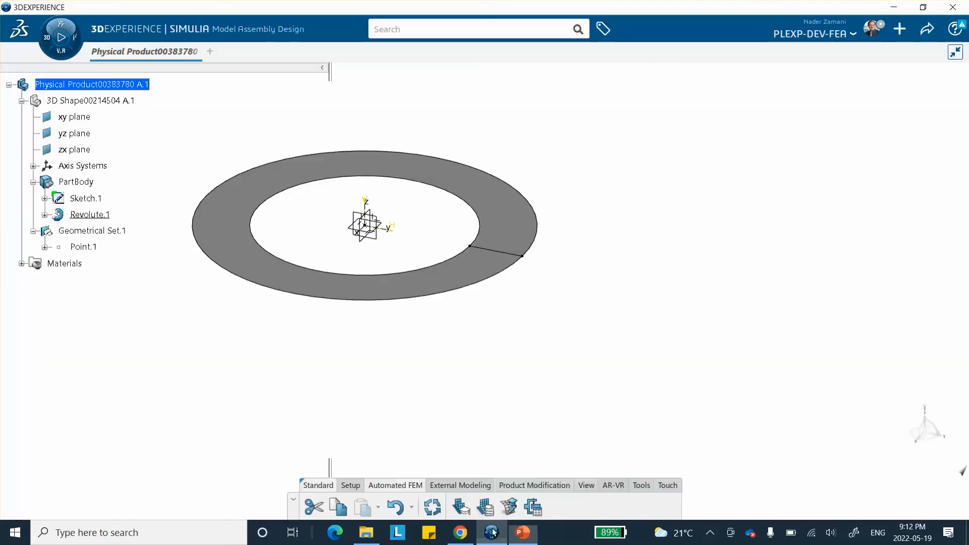
- Start an Axisymmetric Automated FEM for the product and move its definition dialog clear of the tree and ring
{"action": "left_click", "coordinate": [461, 507]}
{"action": "left_click_drag", "start_coordinate": [488, 169], "coordinate": [671, 130]}
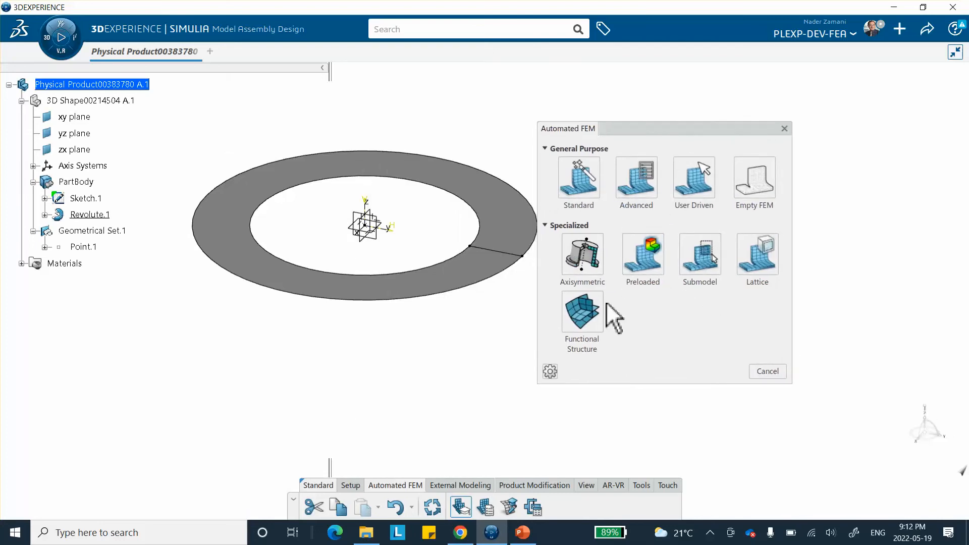
{"action": "left_click", "coordinate": [583, 263]}
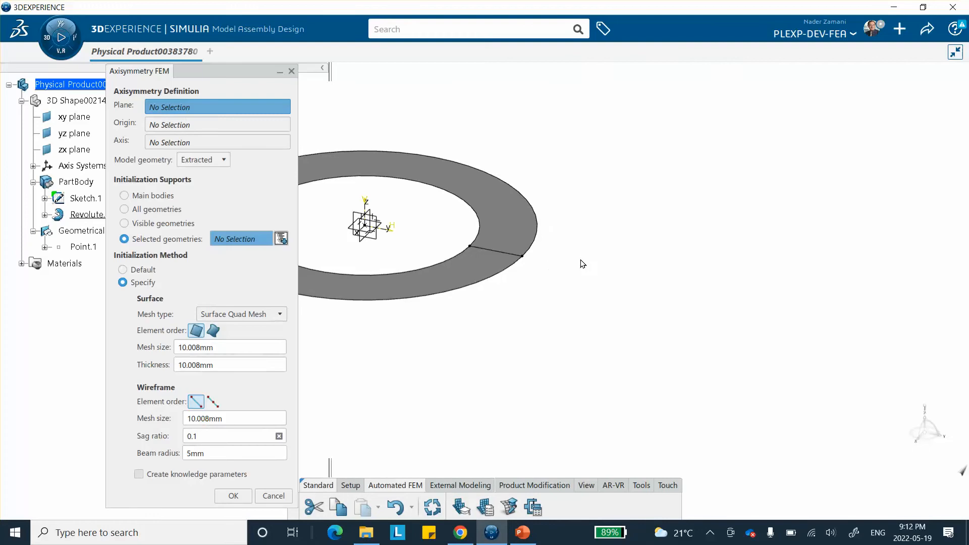
{"action": "left_click_drag", "start_coordinate": [201, 76], "coordinate": [701, 70]}
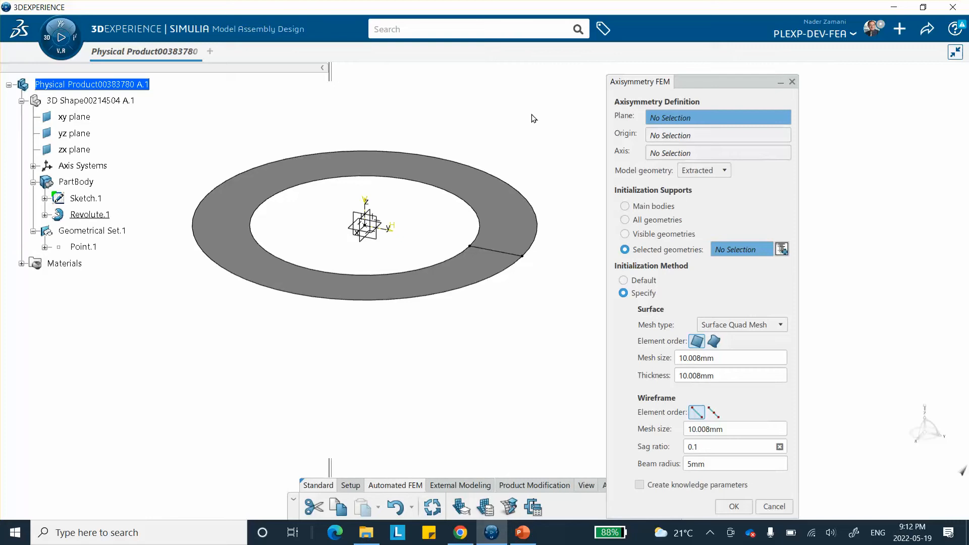
{"action": "left_click", "coordinate": [365, 218]}
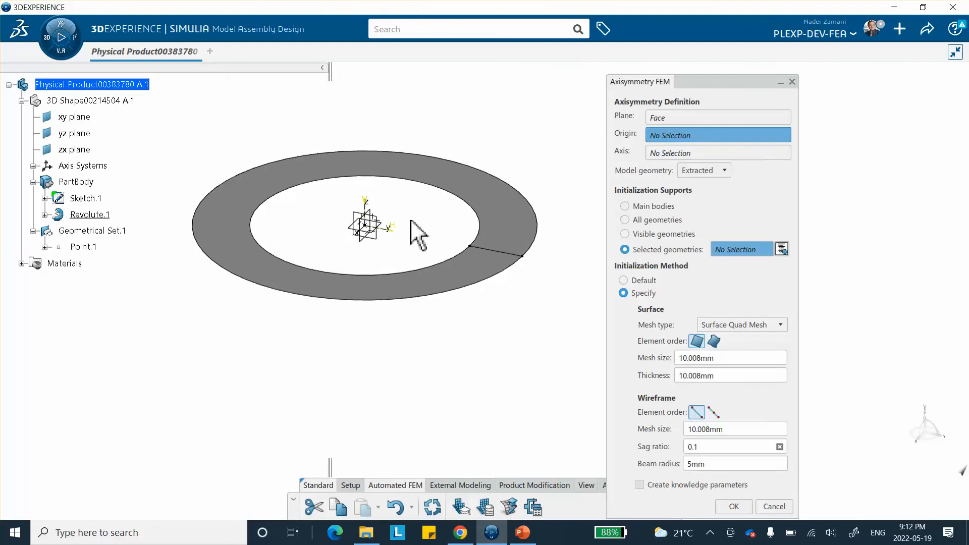
{"action": "right_click", "coordinate": [663, 120]}
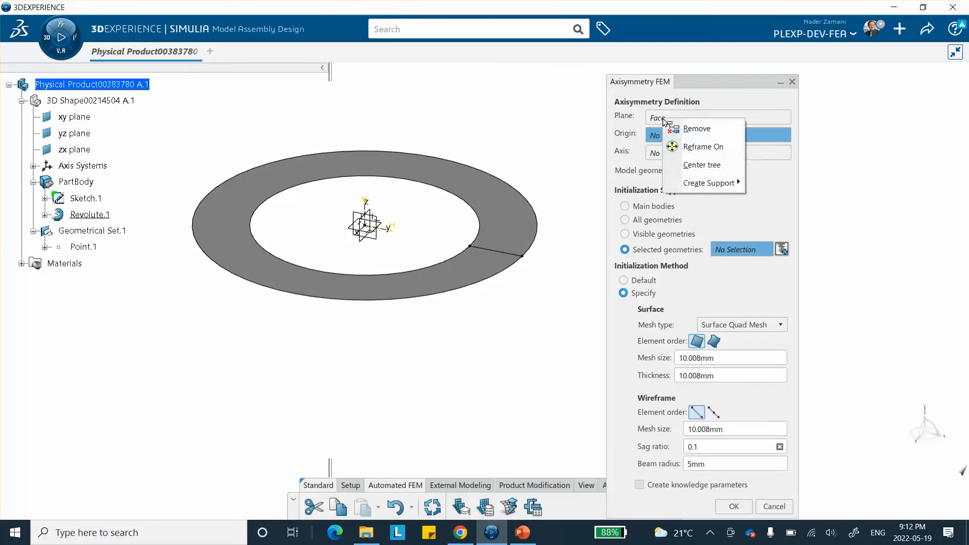
{"action": "left_click", "coordinate": [696, 129]}
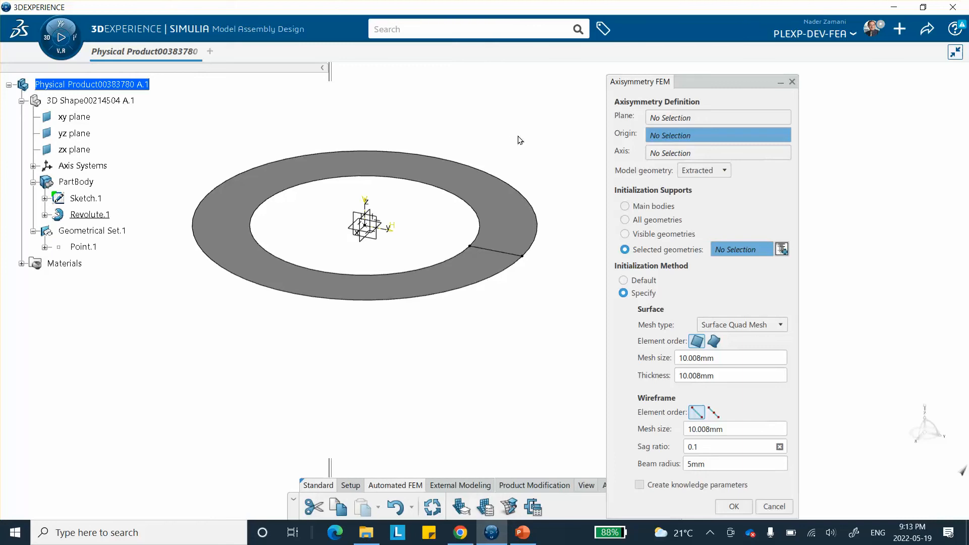
{"action": "left_click", "coordinate": [692, 118]}
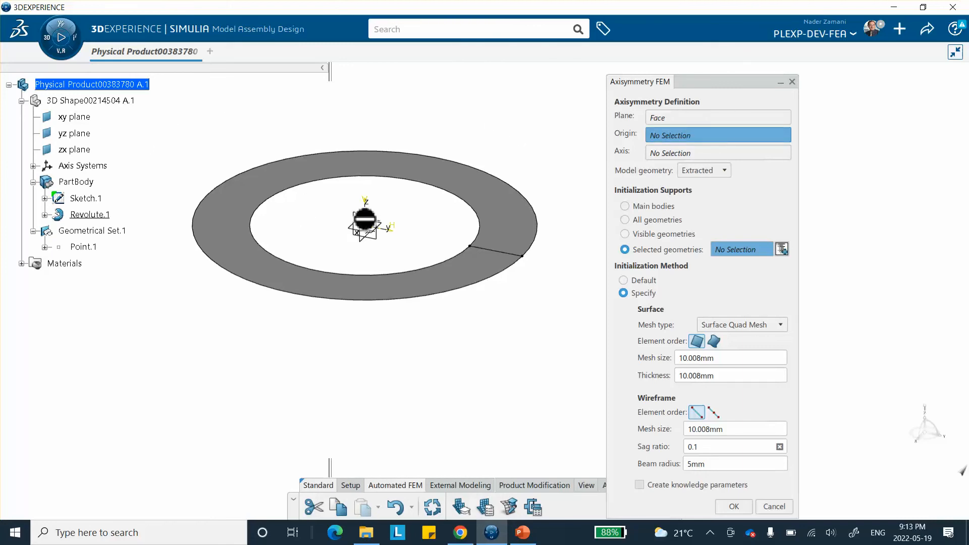
{"action": "left_click", "coordinate": [675, 118]}
{"action": "right_click", "coordinate": [676, 121]}
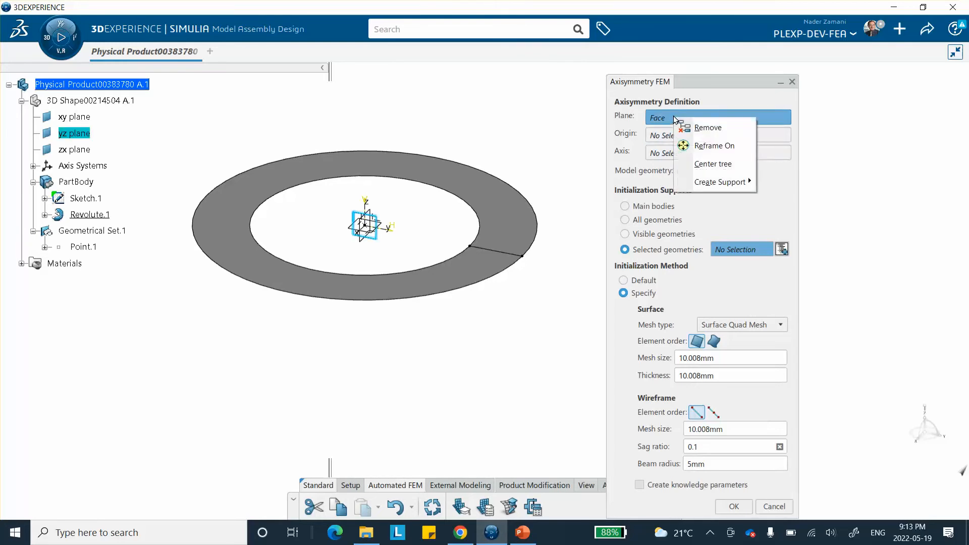
{"action": "left_click", "coordinate": [698, 129]}
- Define the axisymmetry by the yz plane face of the axis system, with Point.1 as origin and the Z Axis as axis
{"action": "left_click", "coordinate": [382, 168]}
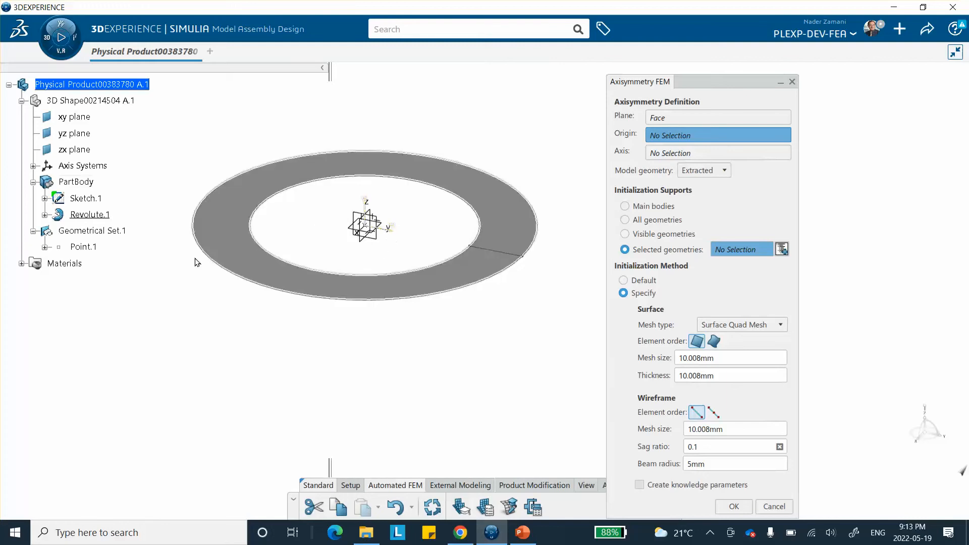
{"action": "left_click", "coordinate": [86, 246]}
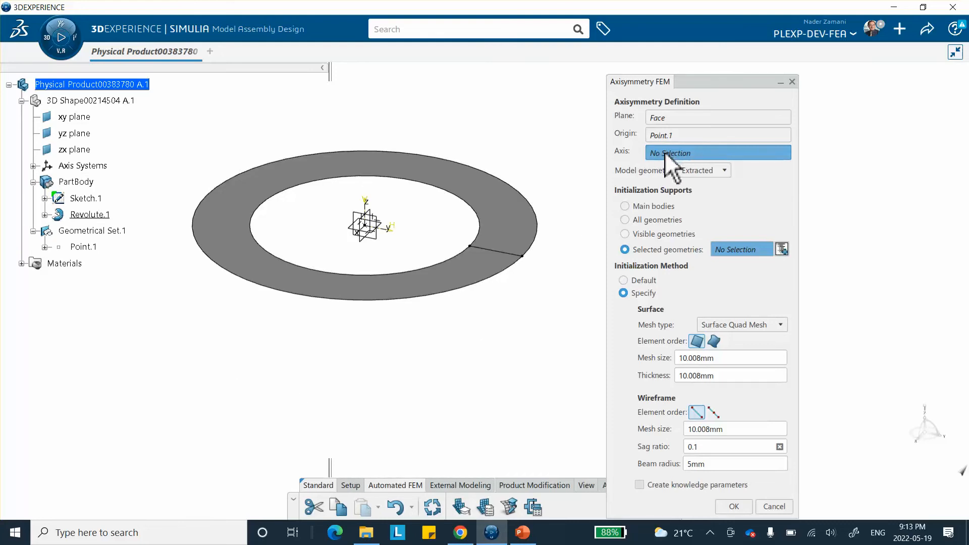
{"action": "left_click", "coordinate": [370, 202]}
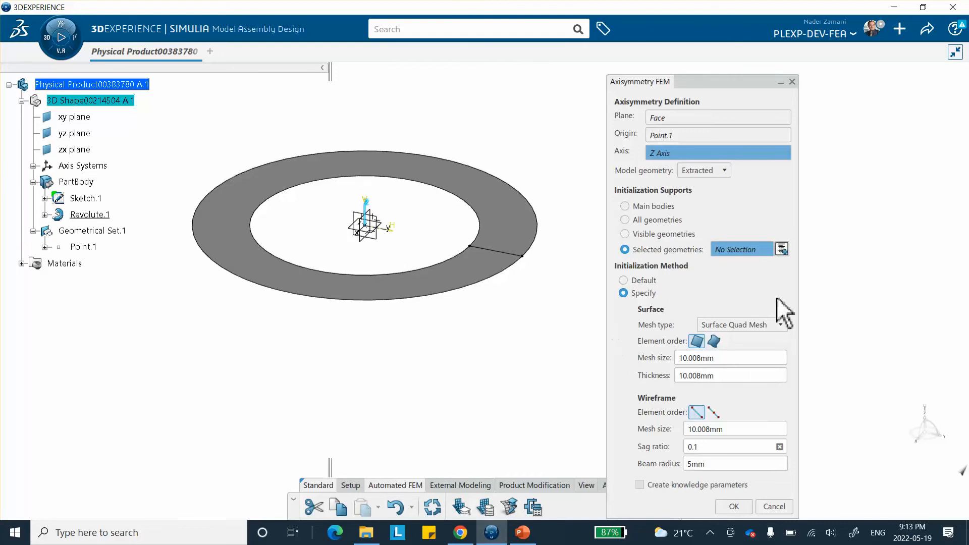
- Use the ring's PartBody as the selected geometry, with a 0.5 mm wireframe mesh size and quadratic elements
{"action": "left_click", "coordinate": [508, 213]}
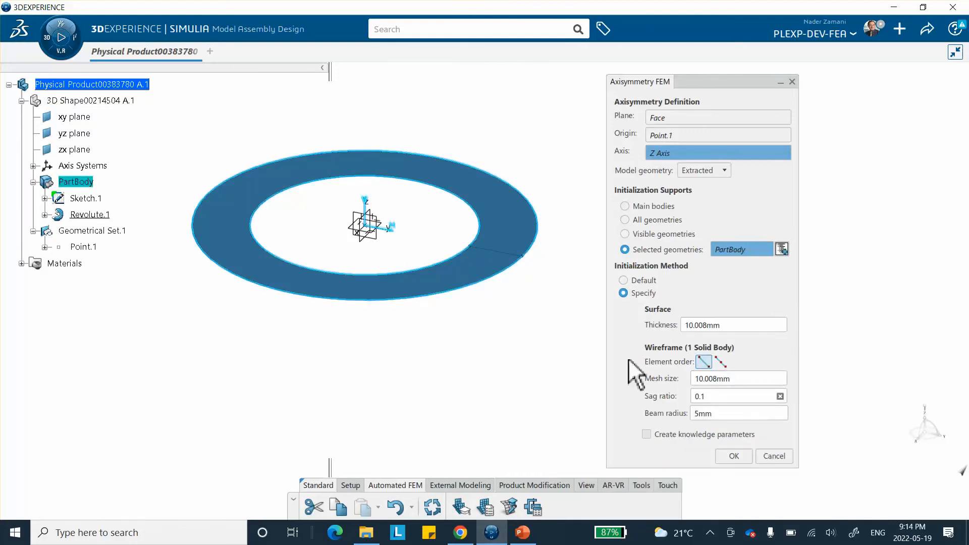
{"action": "double_click", "coordinate": [734, 379]}
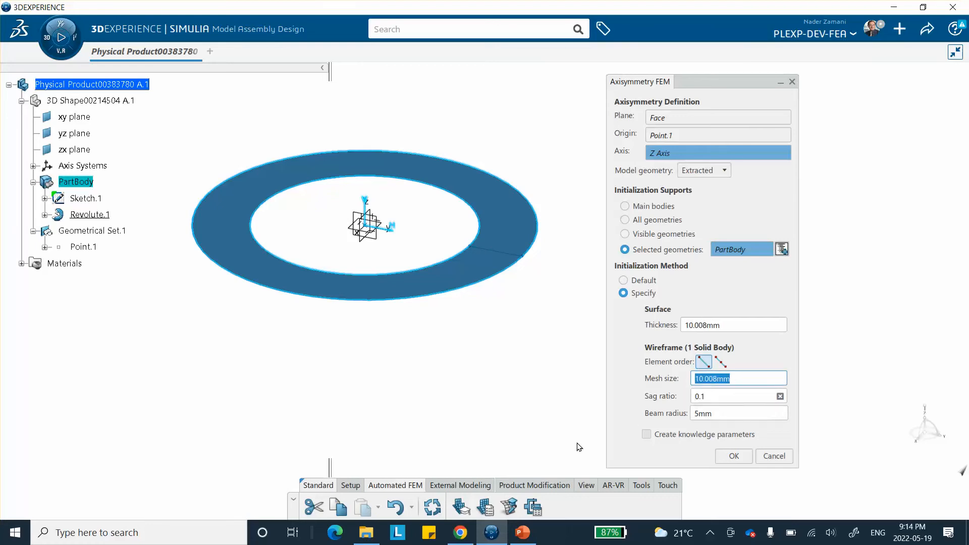
{"action": "type", "text": ".5"}
{"action": "left_click", "coordinate": [720, 362]}
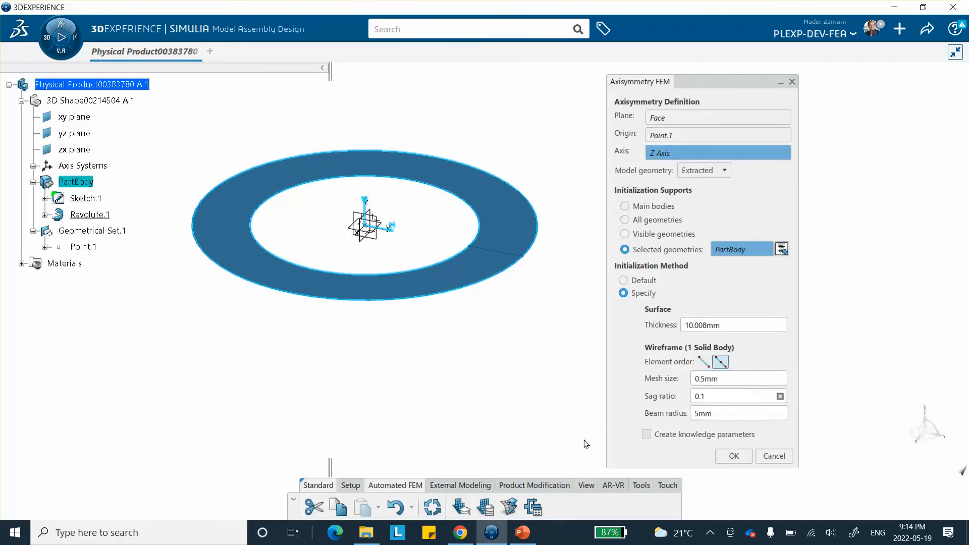
- Check the beam mesh settings on slide 9 in PowerPoint, and return to 3DEXPERIENCE to create the axisymmetric finite element model
{"action": "left_click", "coordinate": [522, 533]}
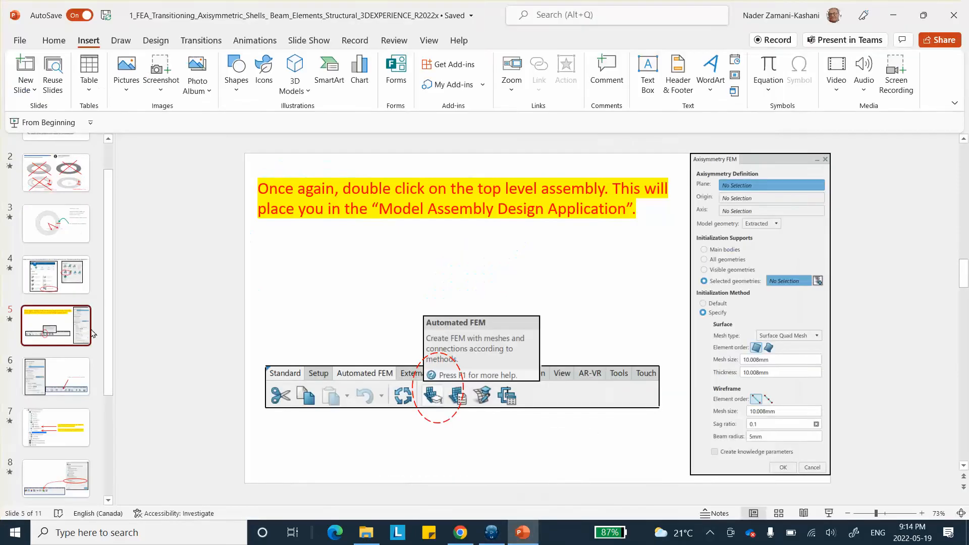
{"action": "scroll", "coordinate": [50, 429], "scroll_direction": "down", "scroll_amount": 2}
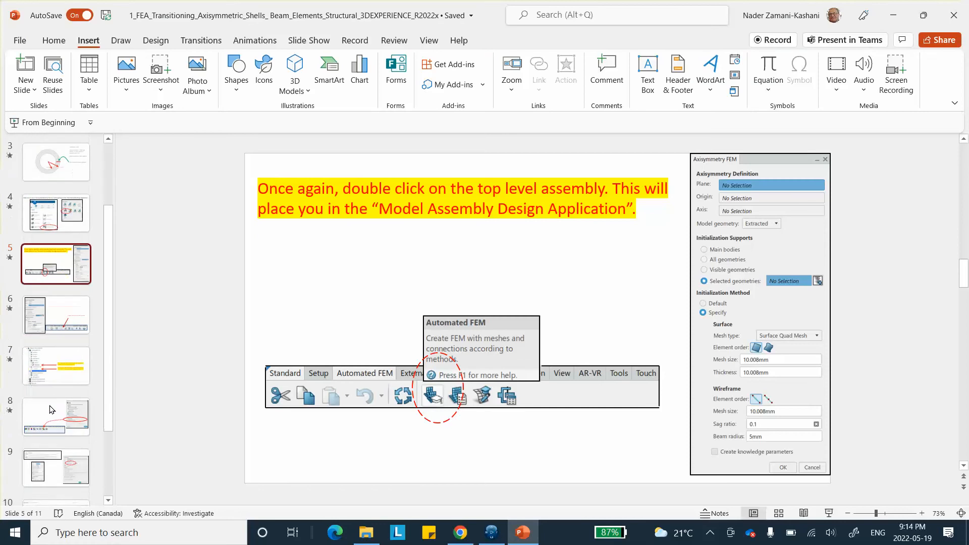
{"action": "left_click", "coordinate": [44, 453]}
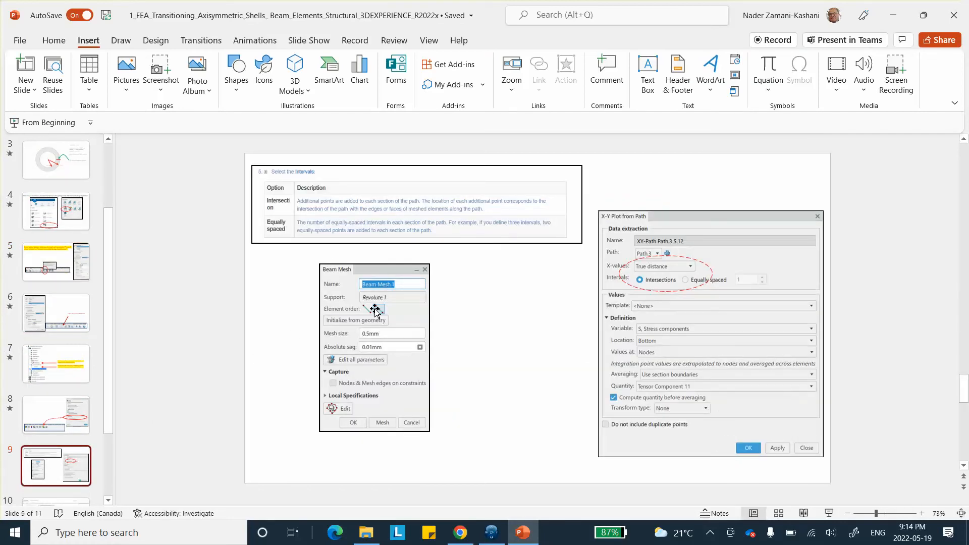
{"action": "left_click", "coordinate": [491, 532]}
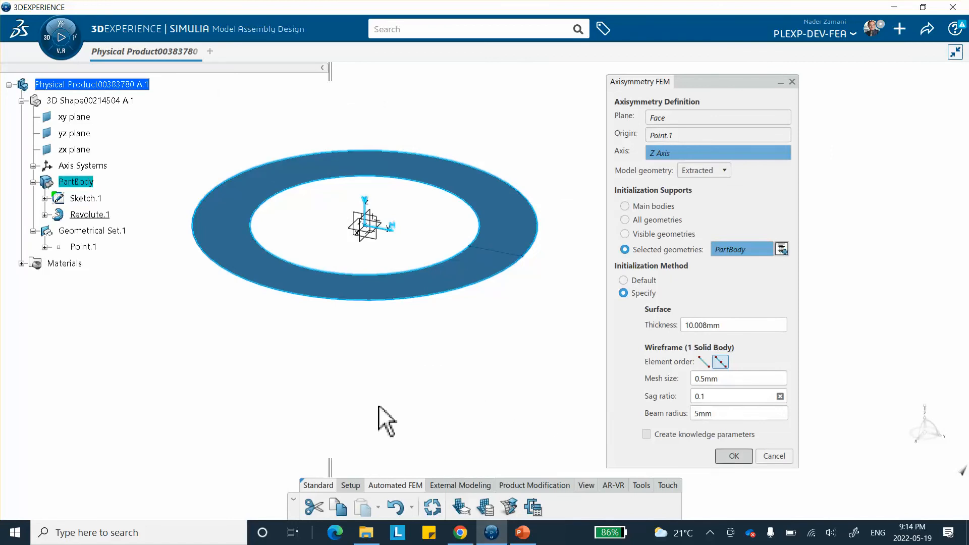
{"action": "left_click", "coordinate": [734, 456]}
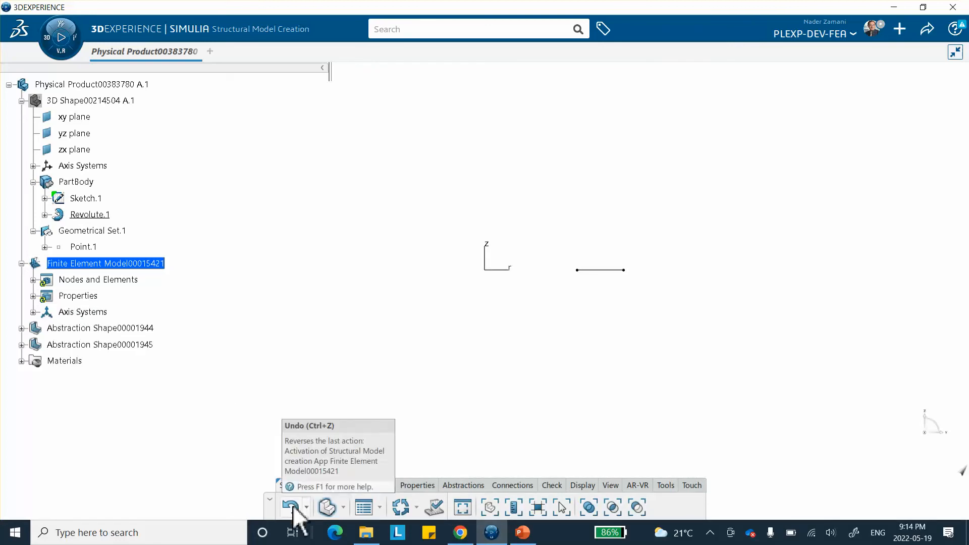
- Set the uniform thickness of Shell Section.1 to 1 mm, consulting the PowerPoint slides before confirming
{"action": "left_click", "coordinate": [33, 296]}
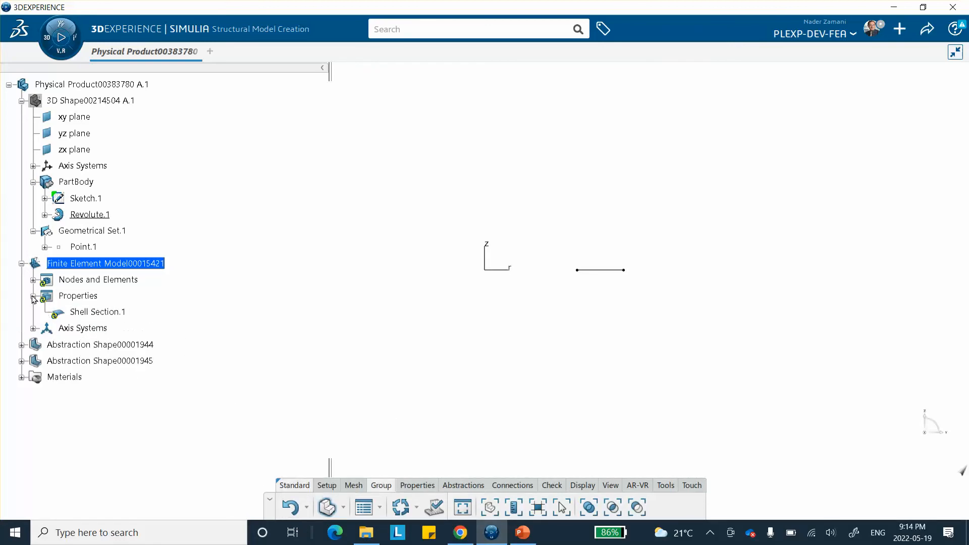
{"action": "double_click", "coordinate": [112, 315]}
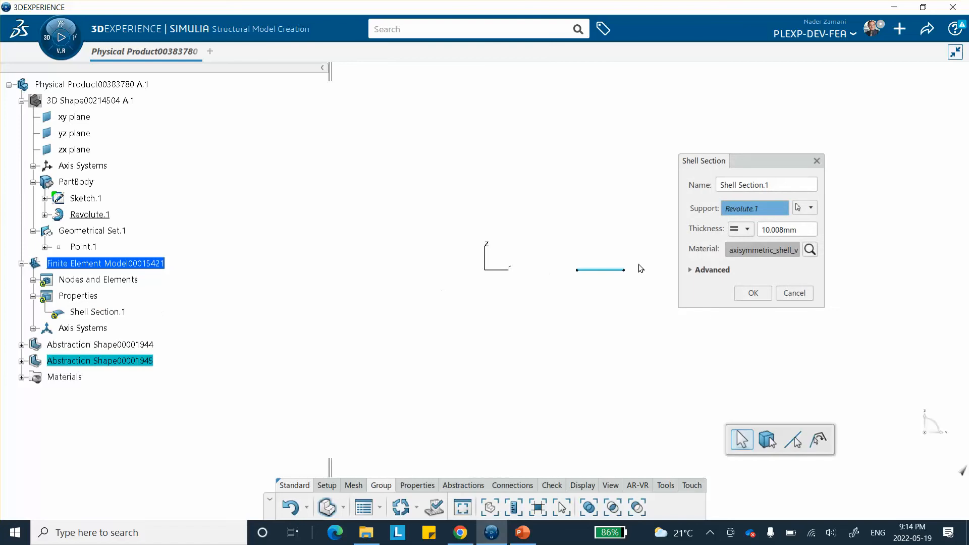
{"action": "left_click", "coordinate": [798, 230]}
{"action": "type", "text": "1"}
{"action": "left_click", "coordinate": [520, 533]}
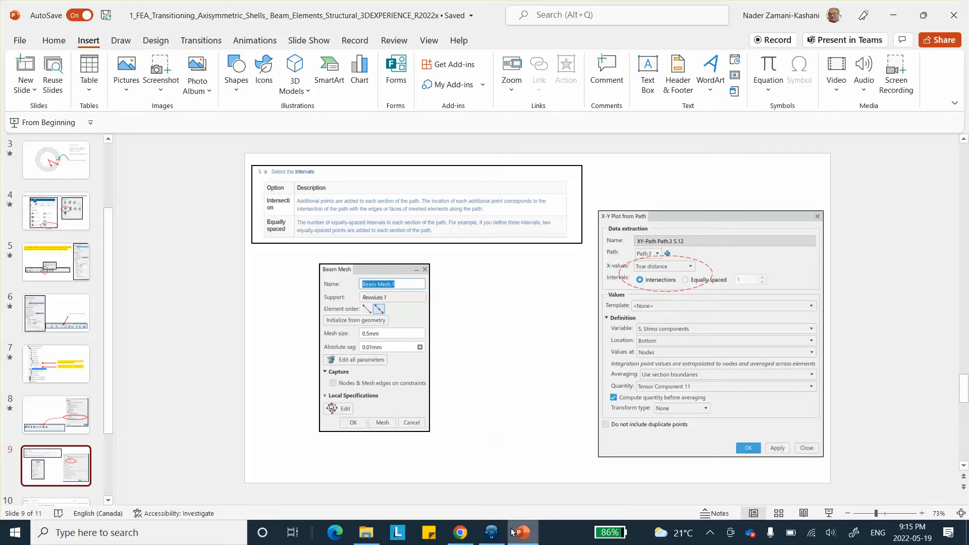
{"action": "mouse_move", "coordinate": [521, 532]}
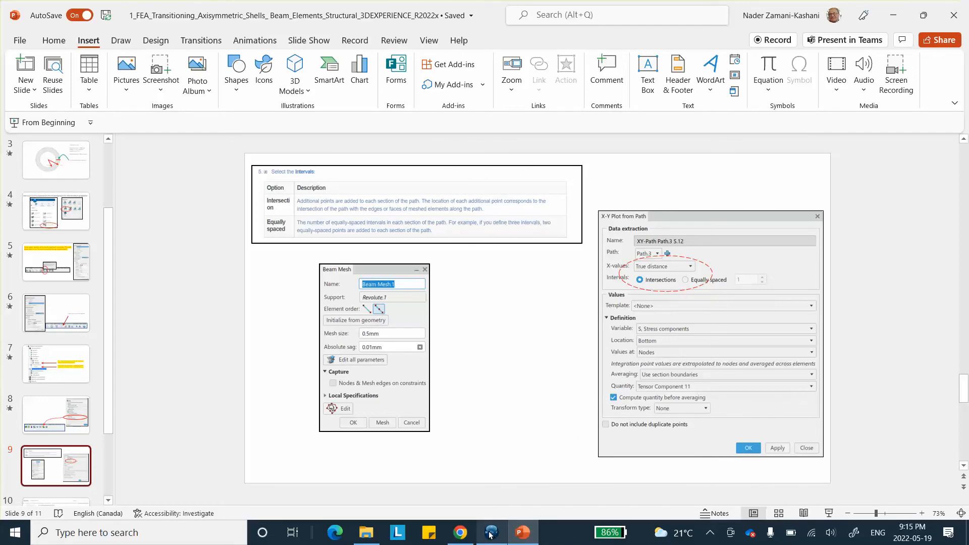
{"action": "mouse_move", "coordinate": [490, 534]}
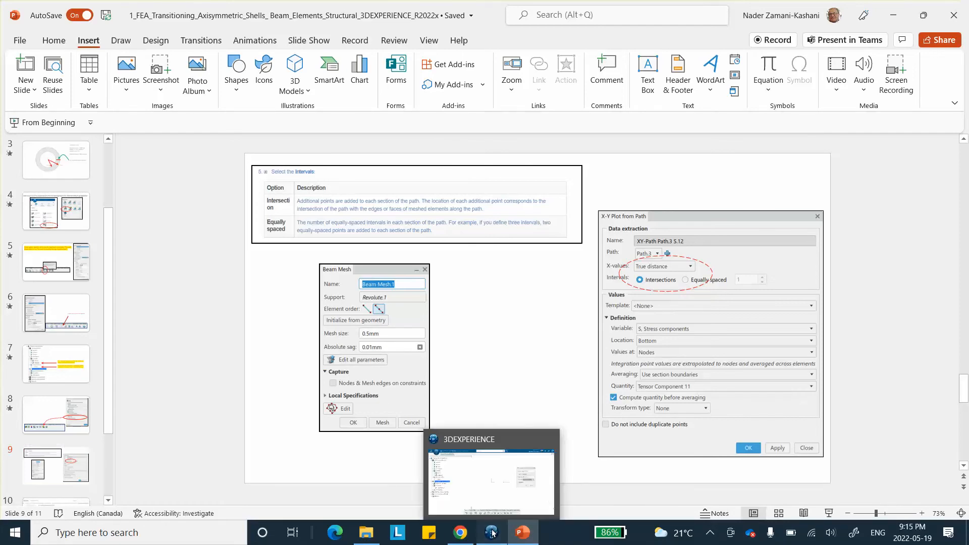
{"action": "left_click", "coordinate": [492, 533]}
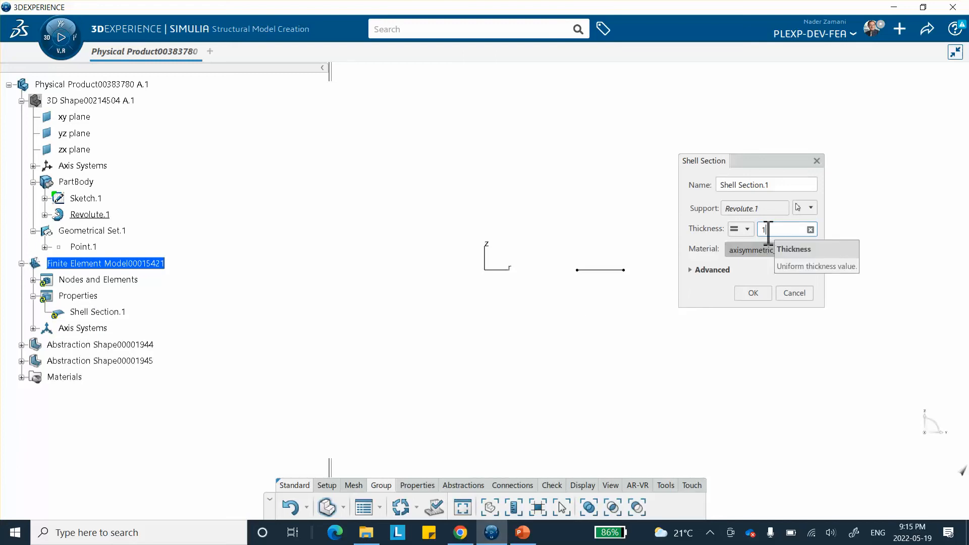
{"action": "left_click", "coordinate": [753, 293]}
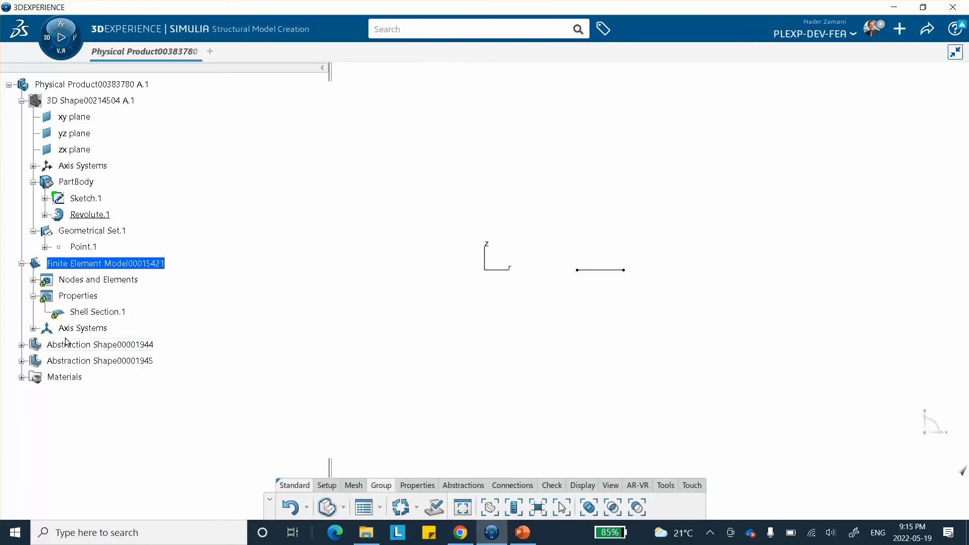
- Expand Nodes and Elements in the tree, and use the Visibility Manager to hide the shapes and show the FE models
{"action": "left_click", "coordinate": [34, 280]}
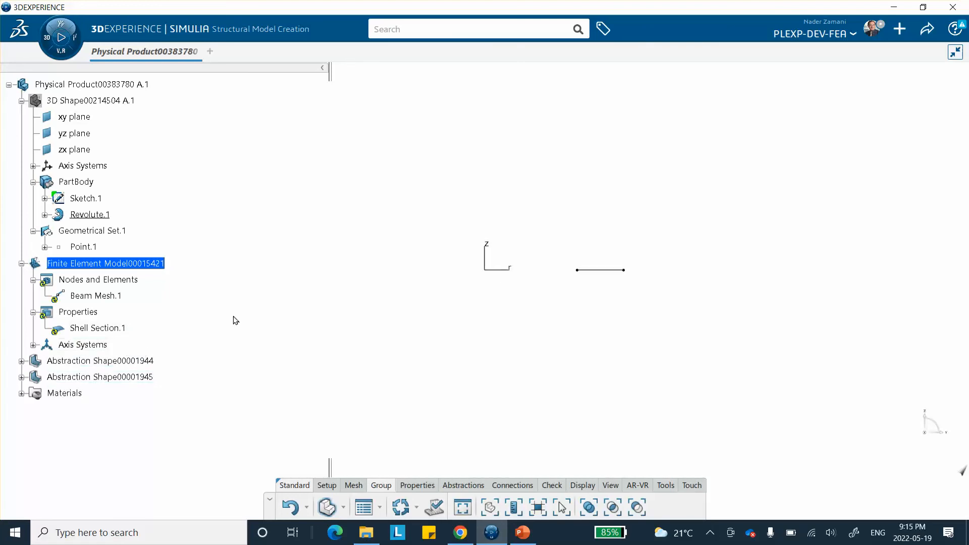
{"action": "right_click", "coordinate": [333, 189]}
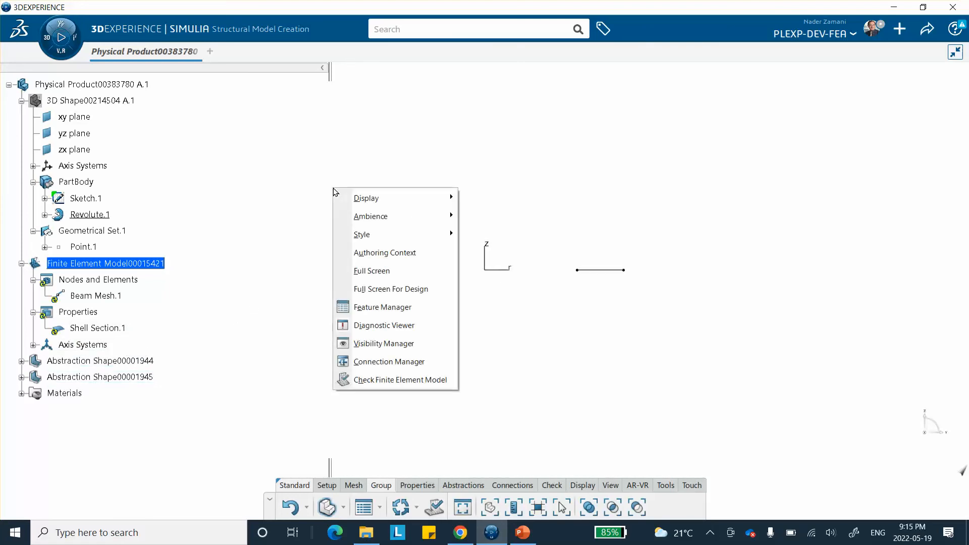
{"action": "left_click", "coordinate": [359, 343]}
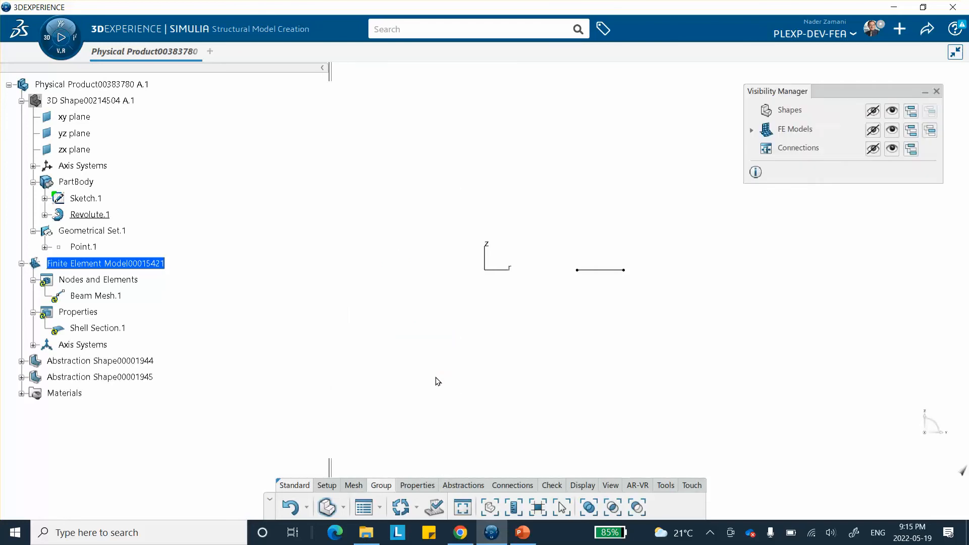
{"action": "left_click", "coordinate": [871, 111]}
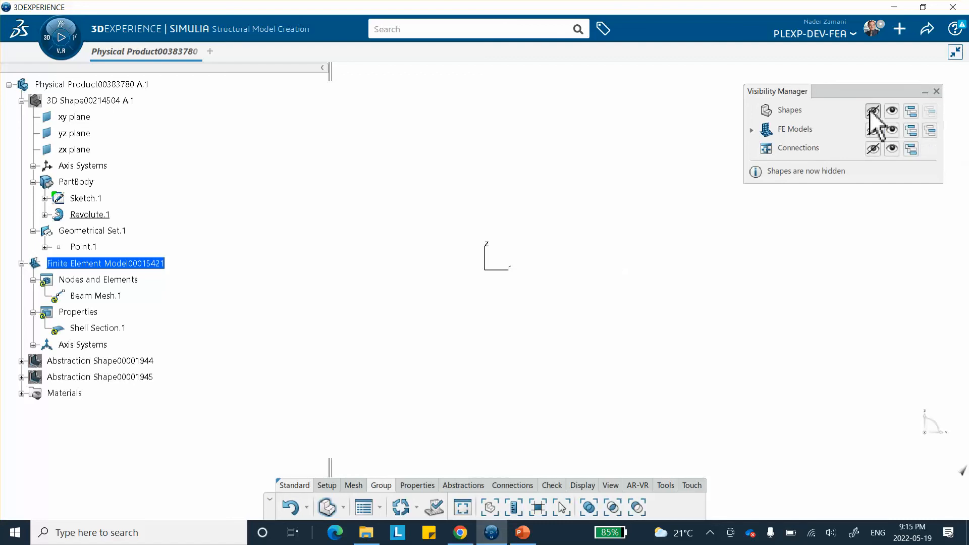
{"action": "left_click", "coordinate": [892, 131]}
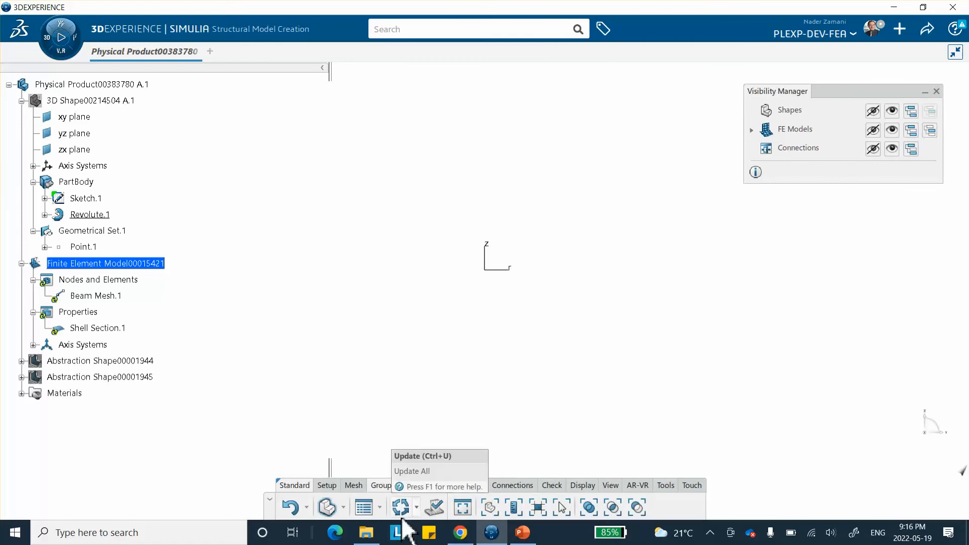
- Update the finite element model to generate the beam mesh, and check the mesh update note on slide 6 in PowerPoint
{"action": "left_click", "coordinate": [403, 508]}
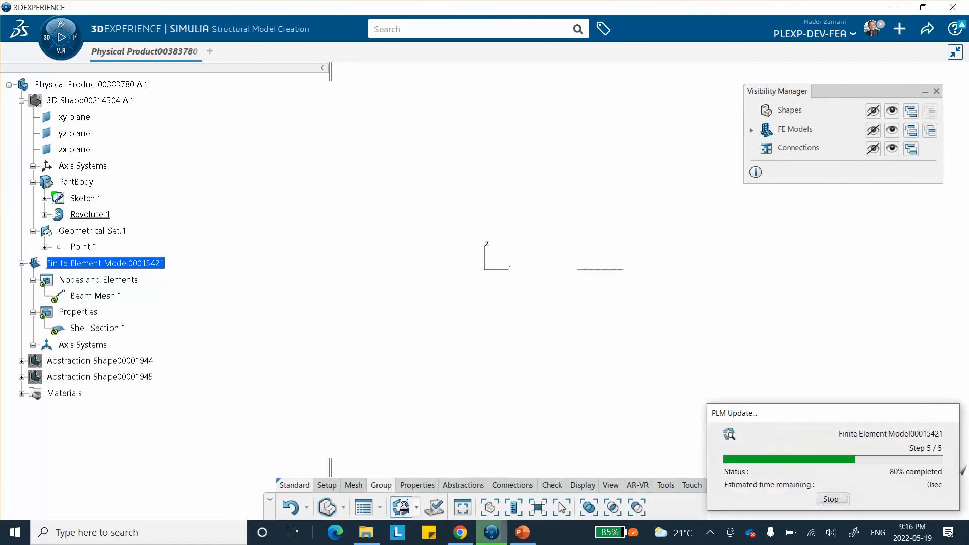
{"action": "middle_click_drag", "start_coordinate": [628, 347], "coordinate": [338, 271]}
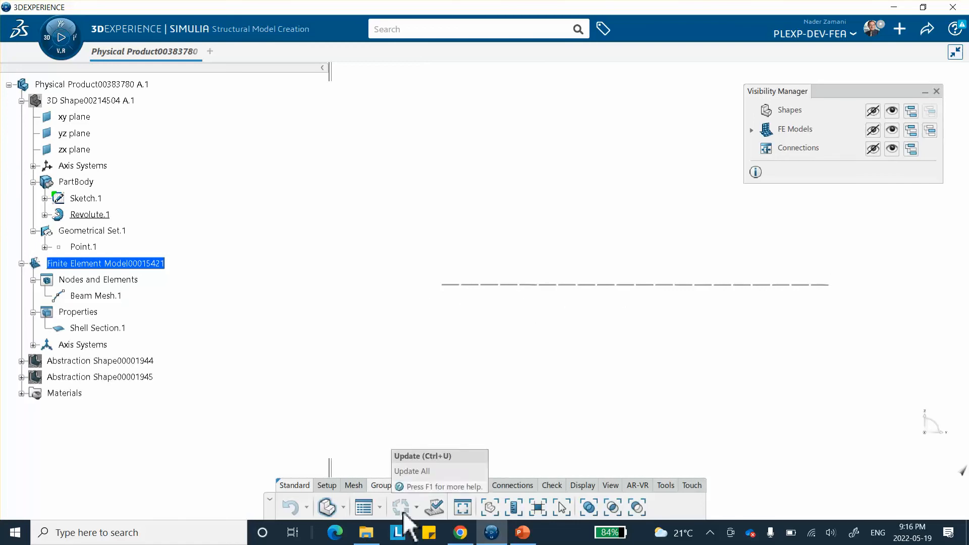
{"action": "left_click", "coordinate": [523, 533]}
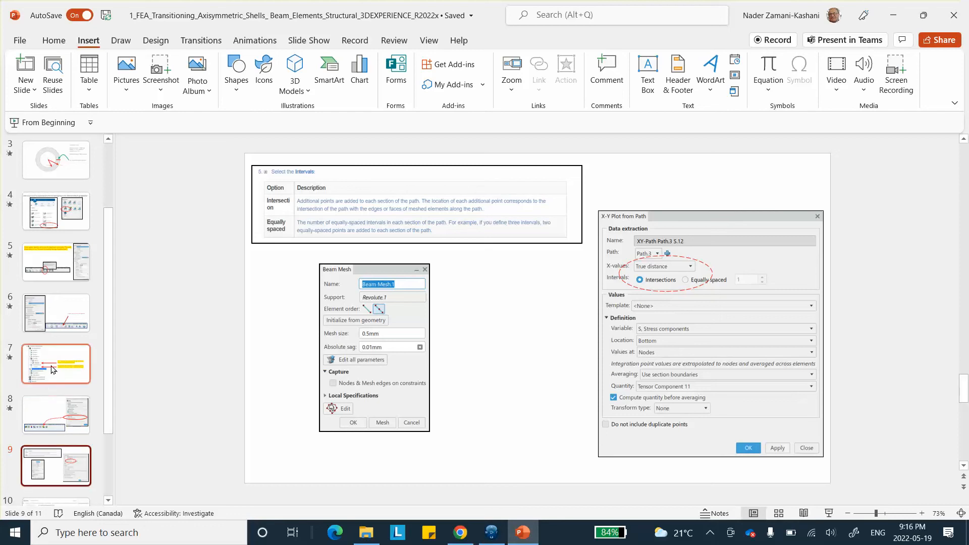
{"action": "left_click", "coordinate": [62, 319]}
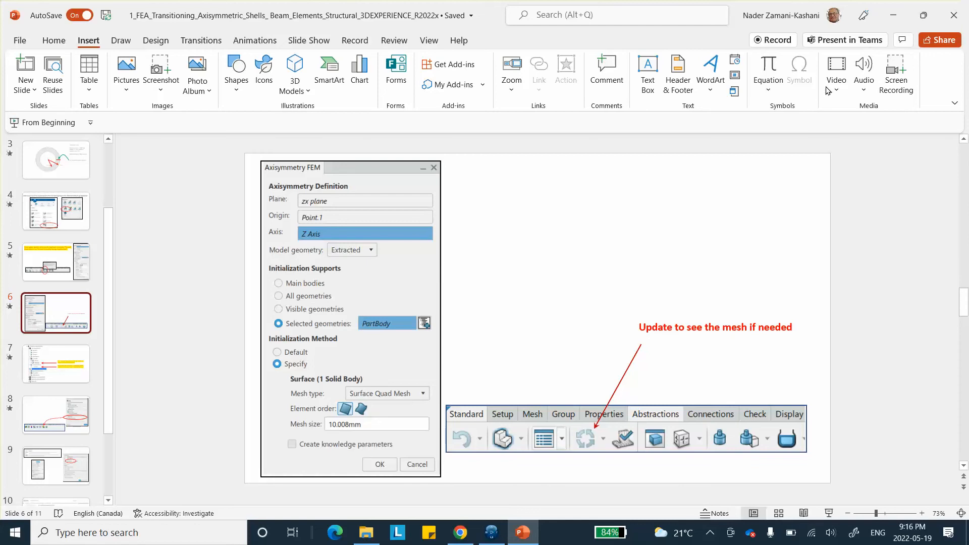
{"action": "left_click", "coordinate": [892, 18]}
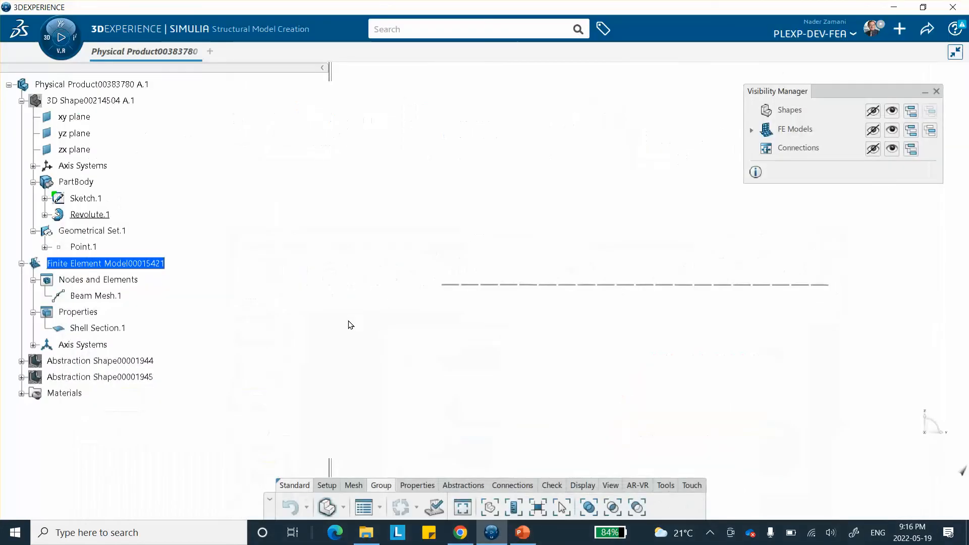
- Show the shapes again to examine how the full revolved ring relates to the meshed radial line
{"action": "left_click", "coordinate": [891, 111]}
{"action": "middle_click_drag", "start_coordinate": [432, 257], "coordinate": [538, 302]}
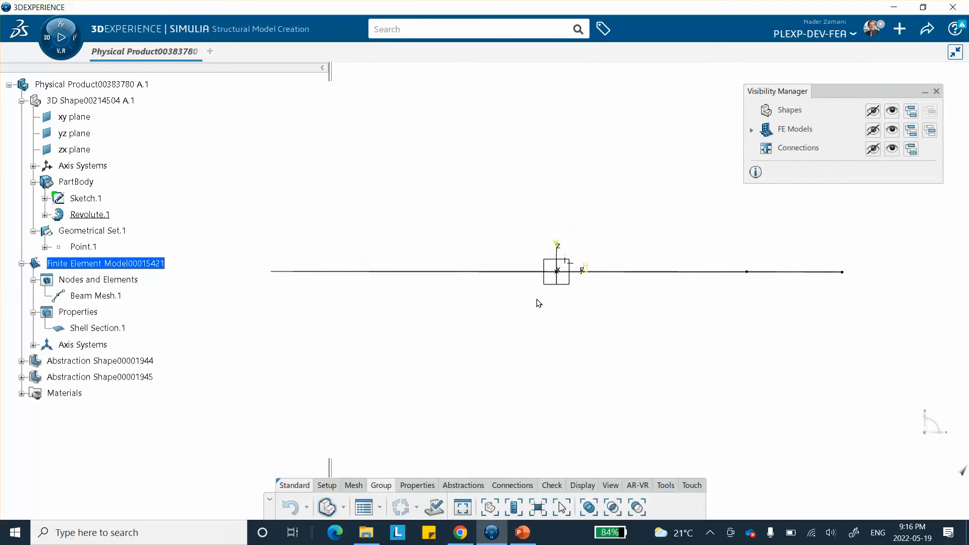
{"action": "middle_click_drag", "start_coordinate": [542, 162], "coordinate": [536, 190]}
{"action": "left_click", "coordinate": [891, 111]}
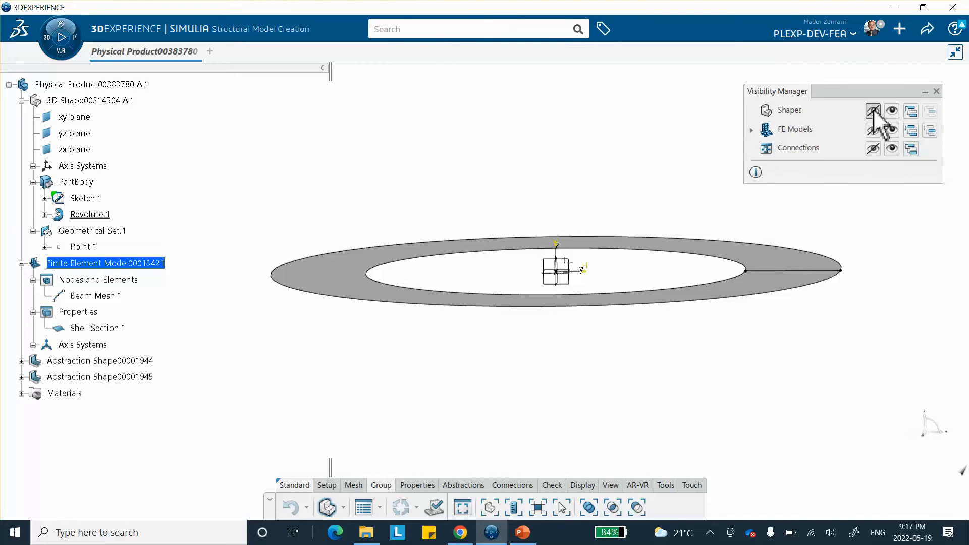
- Hide the shapes and check the contents of the two abstraction shapes in the tree, collapsing both again
{"action": "left_click", "coordinate": [873, 111]}
{"action": "middle_click_drag", "start_coordinate": [768, 281], "coordinate": [627, 277]}
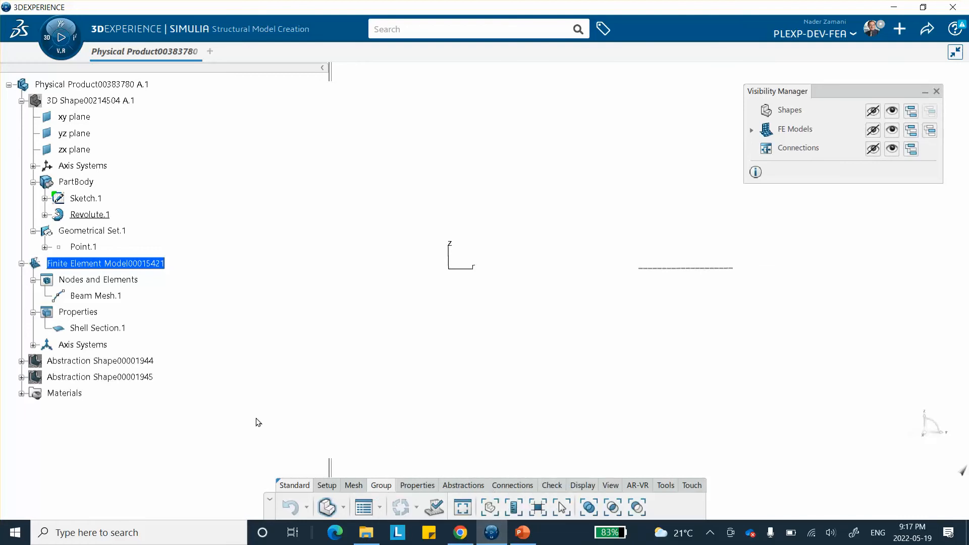
{"action": "left_click", "coordinate": [21, 361]}
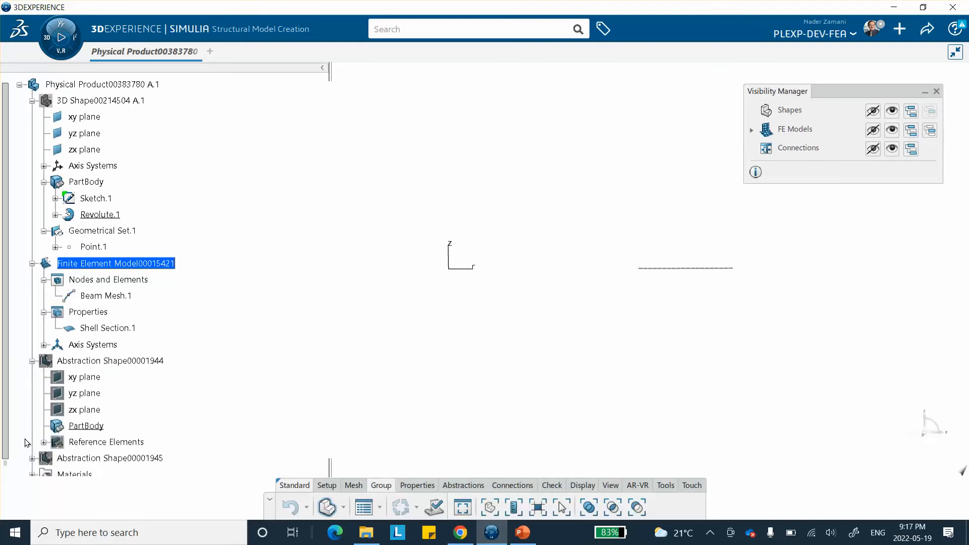
{"action": "left_click", "coordinate": [31, 459]}
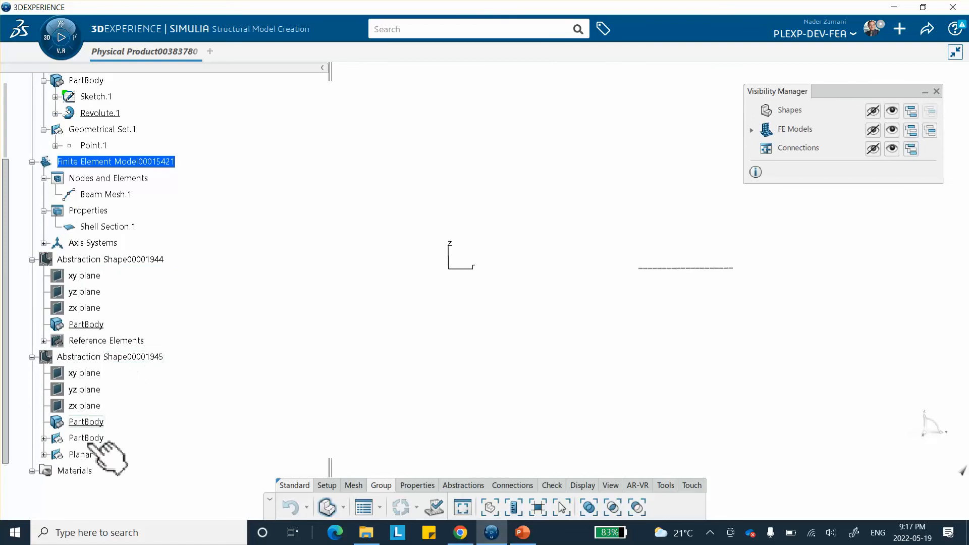
{"action": "left_click", "coordinate": [32, 260]}
{"action": "left_click", "coordinate": [31, 276]}
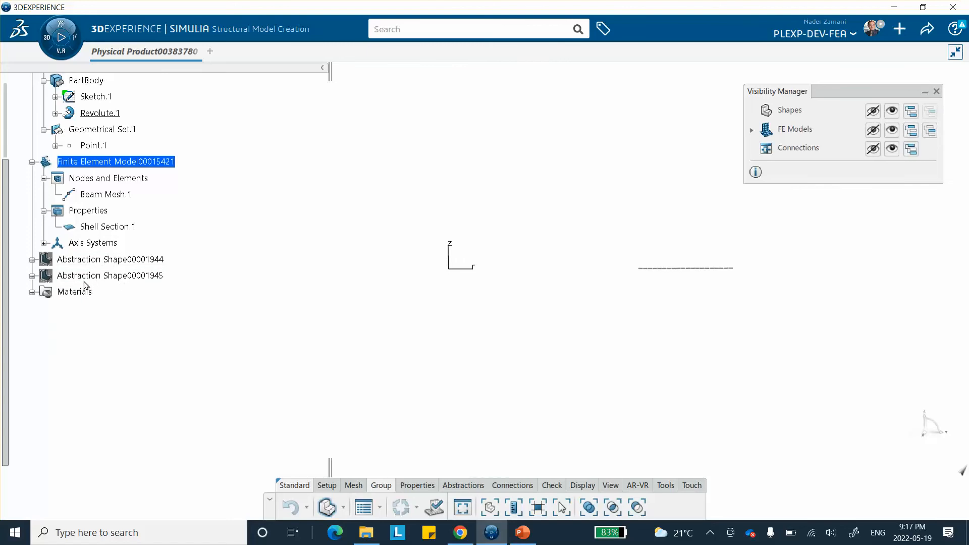
- Switch to Structural Scenario Creation and initialize a structural physics simulation that uses the existing Finite Element Model00015421
{"action": "left_click", "coordinate": [52, 37]}
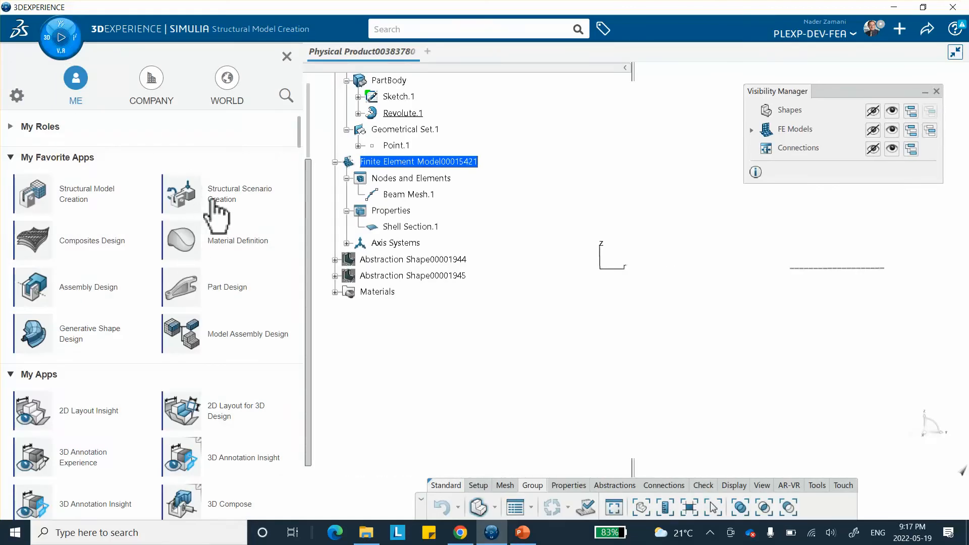
{"action": "left_click", "coordinate": [241, 199]}
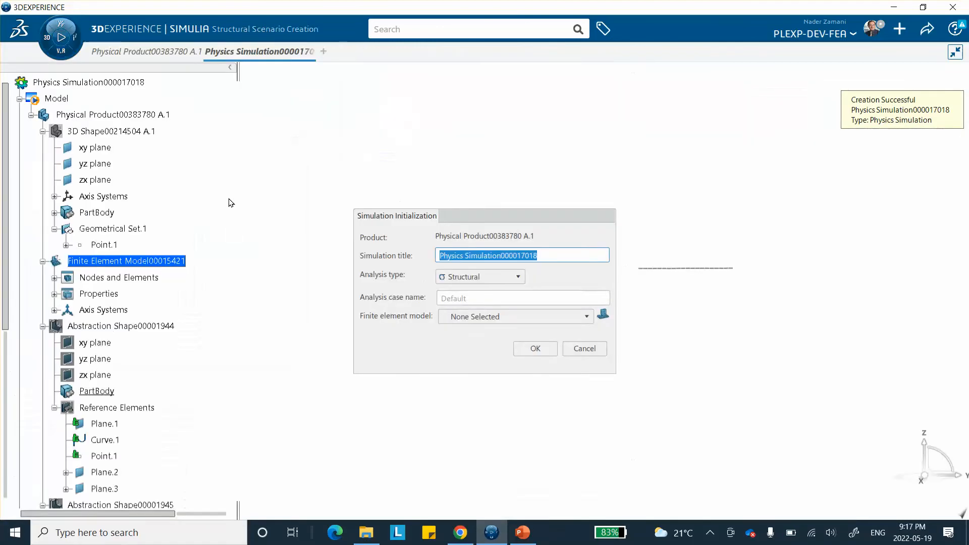
{"action": "left_click", "coordinate": [477, 318]}
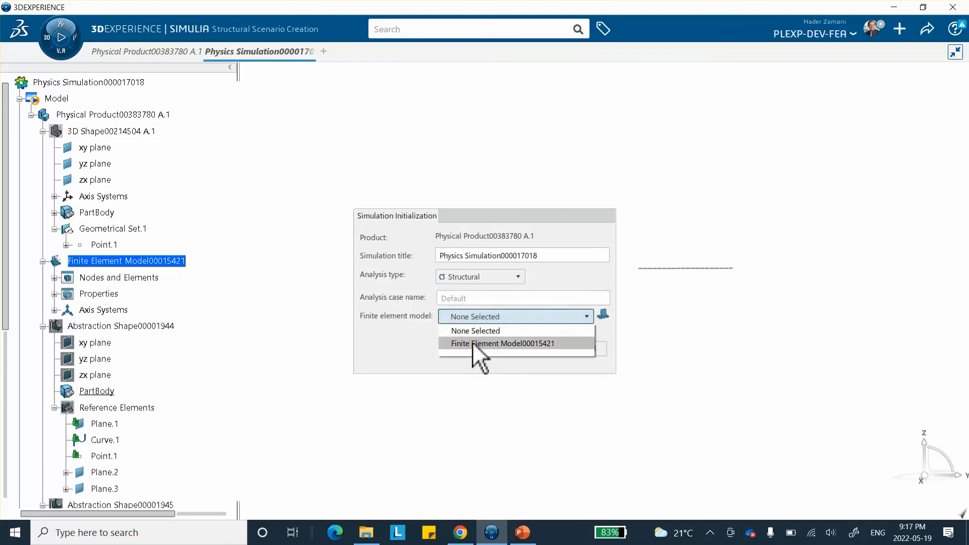
{"action": "left_click", "coordinate": [474, 344]}
{"action": "left_click", "coordinate": [534, 348]}
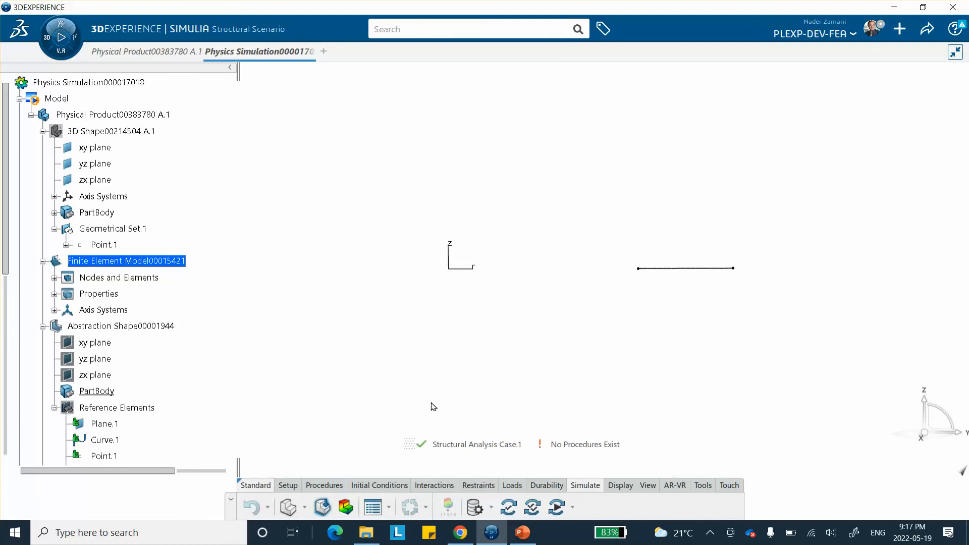
- Add a static step with an initial time increment of 0.01 s and geometric nonlinearity included
{"action": "left_click", "coordinate": [325, 486]}
{"action": "left_click", "coordinate": [500, 506]}
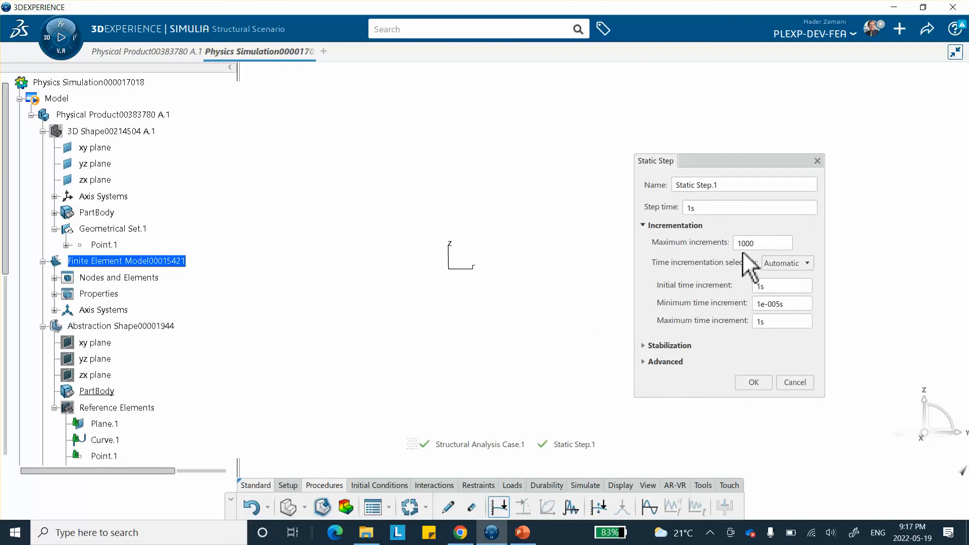
{"action": "double_click", "coordinate": [777, 286]}
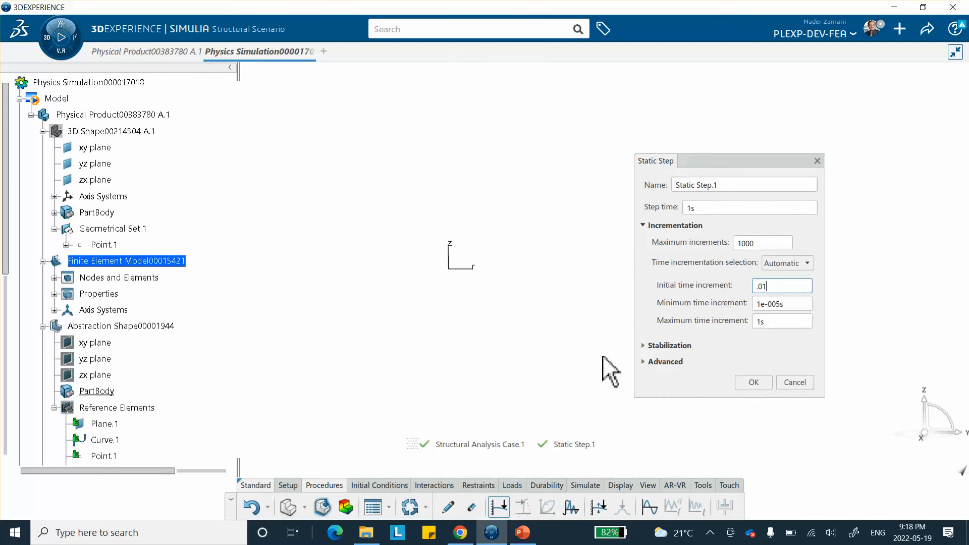
{"action": "left_click", "coordinate": [646, 361]}
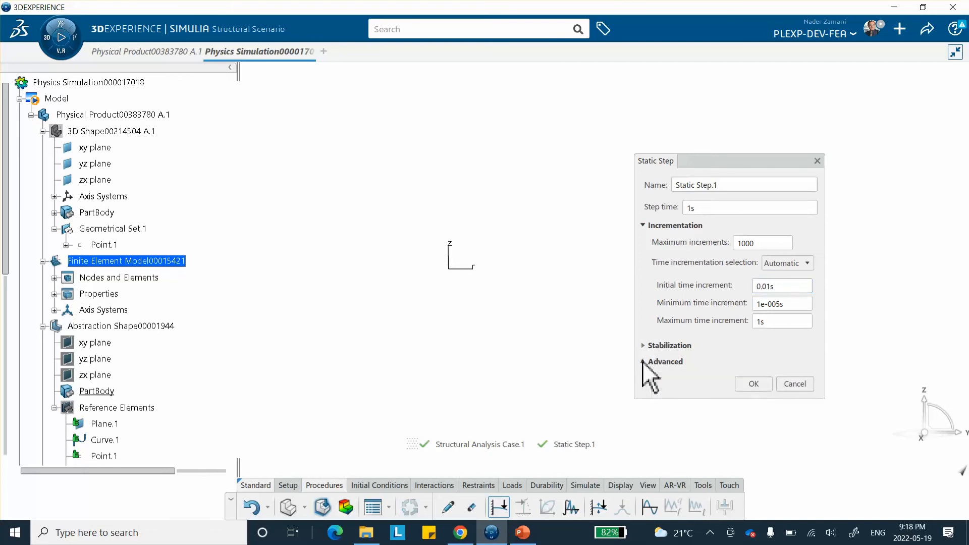
{"action": "left_click", "coordinate": [655, 378]}
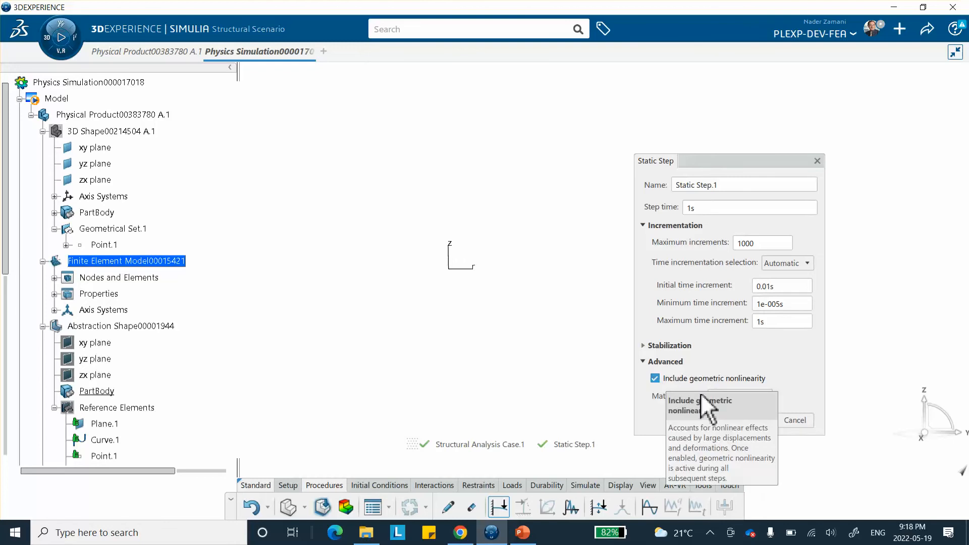
{"action": "left_click", "coordinate": [754, 420]}
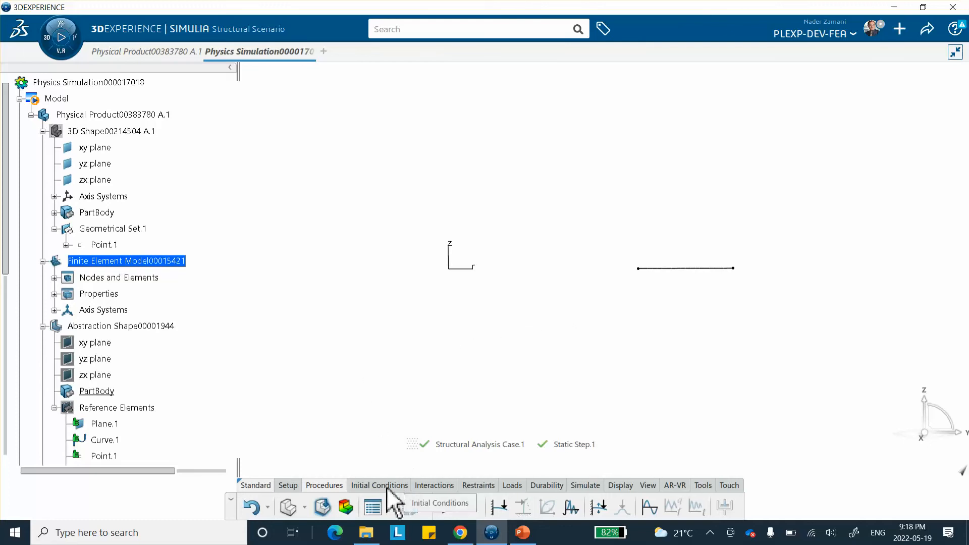
- Apply a fixed displacement to the radial line's edge, restraining only its Z translation
{"action": "left_click", "coordinate": [484, 485]}
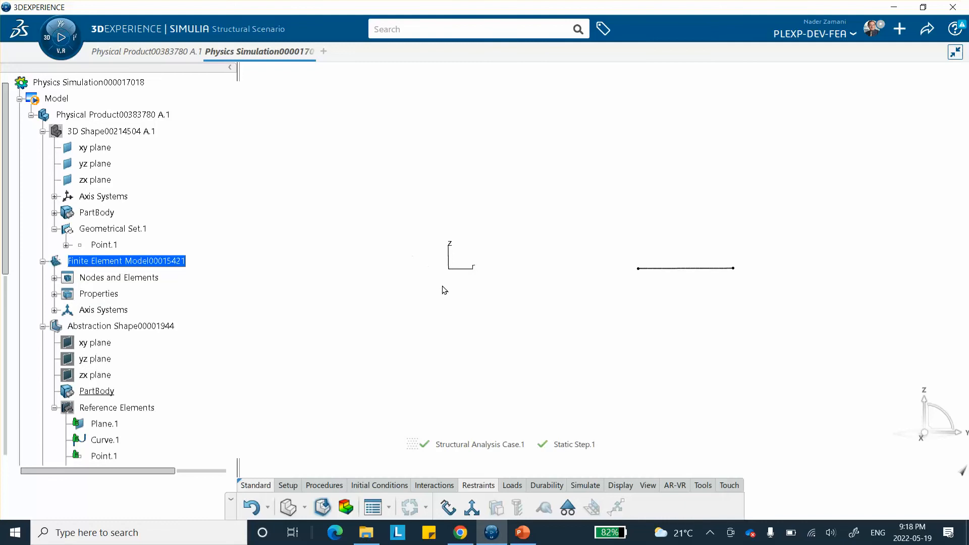
{"action": "left_click", "coordinate": [471, 507]}
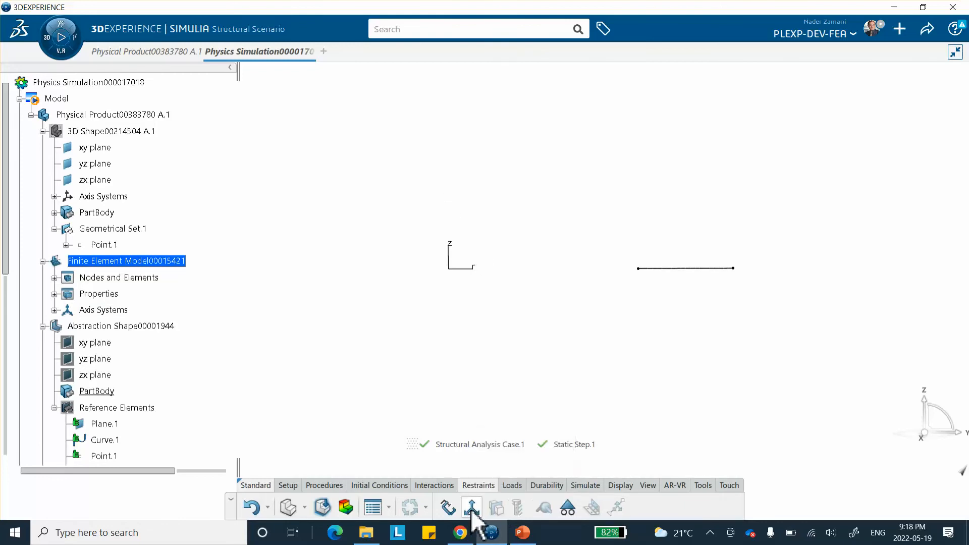
{"action": "left_click", "coordinate": [661, 269]}
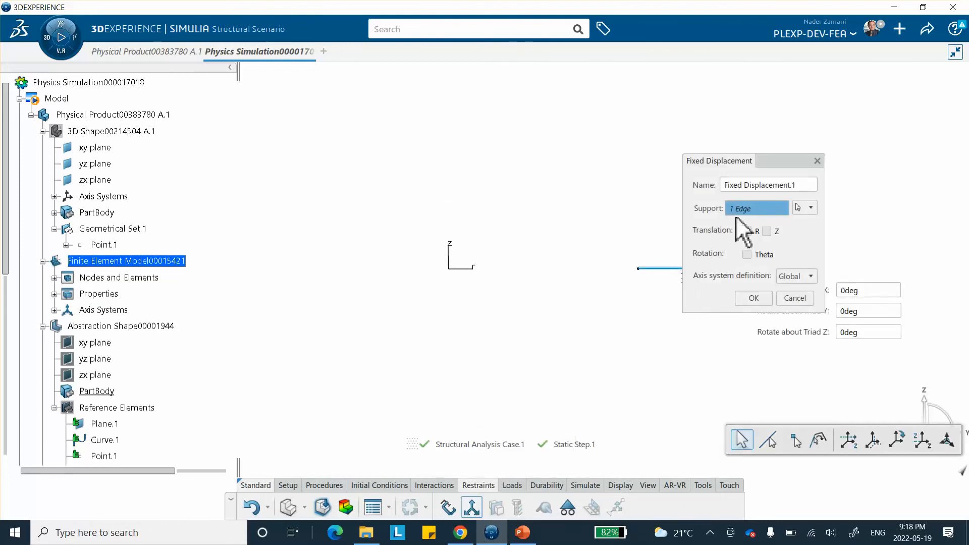
{"action": "left_click", "coordinate": [766, 231]}
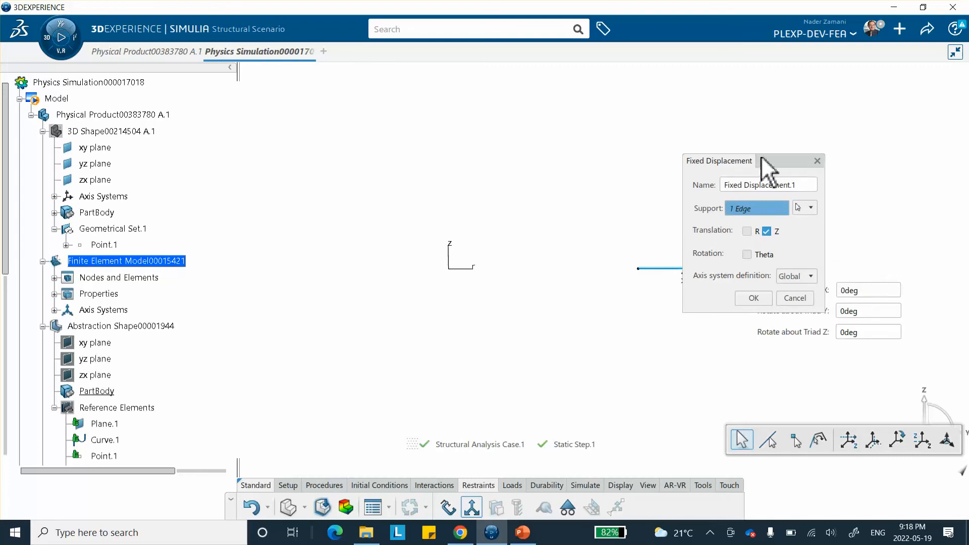
{"action": "left_click_drag", "start_coordinate": [772, 158], "coordinate": [840, 141]}
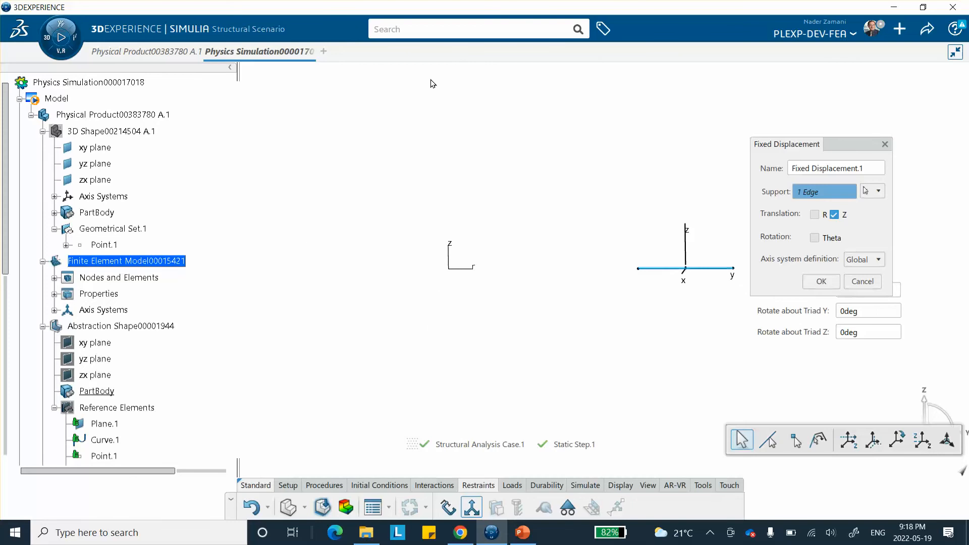
{"action": "left_click", "coordinate": [821, 281]}
- Apply a centrifugal force to the whole model with a rotational velocity of 1000 rad/s
{"action": "middle_click_drag", "start_coordinate": [605, 327], "coordinate": [526, 317]}
{"action": "left_click", "coordinate": [512, 486]}
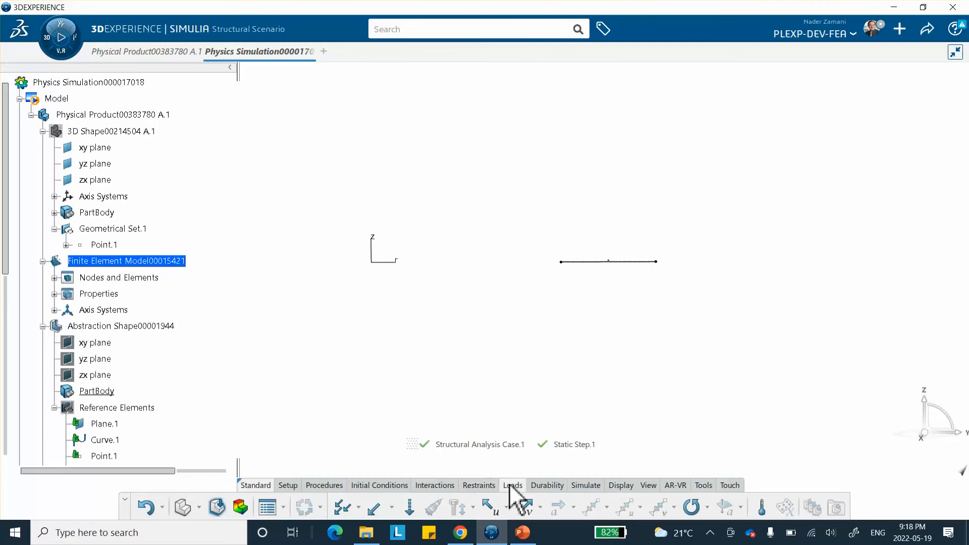
{"action": "left_click", "coordinate": [691, 507]}
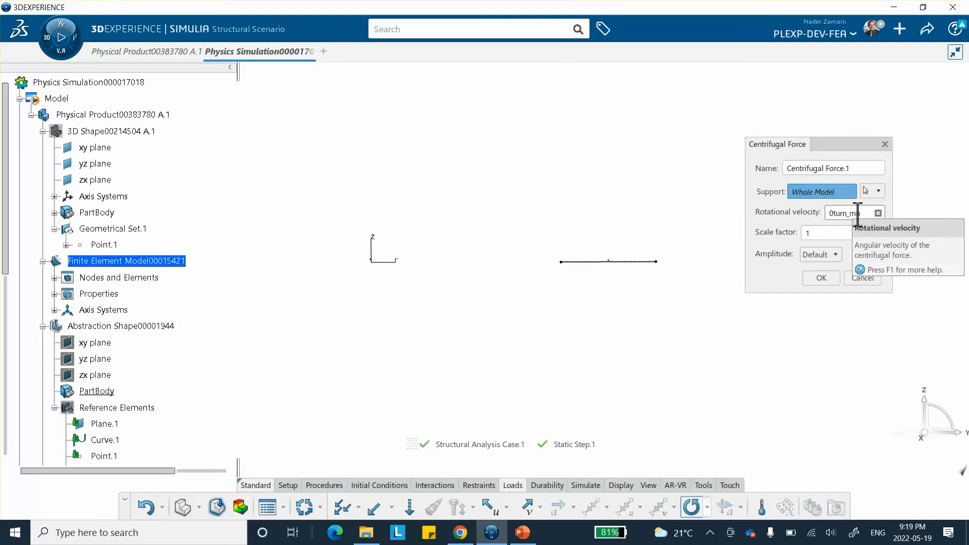
{"action": "left_click_drag", "start_coordinate": [860, 214], "coordinate": [824, 214]}
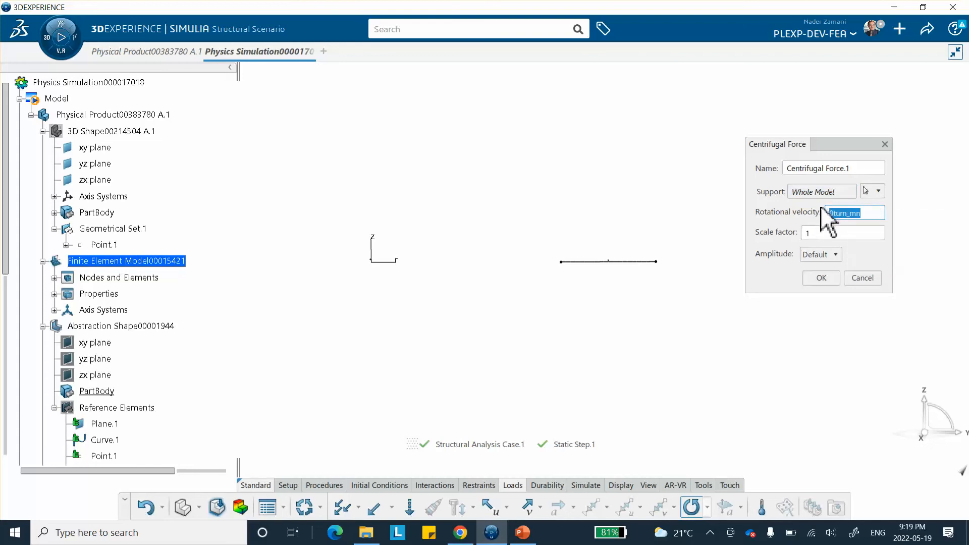
{"action": "type", "text": "1000rad_s"}
{"action": "left_click", "coordinate": [926, 166]}
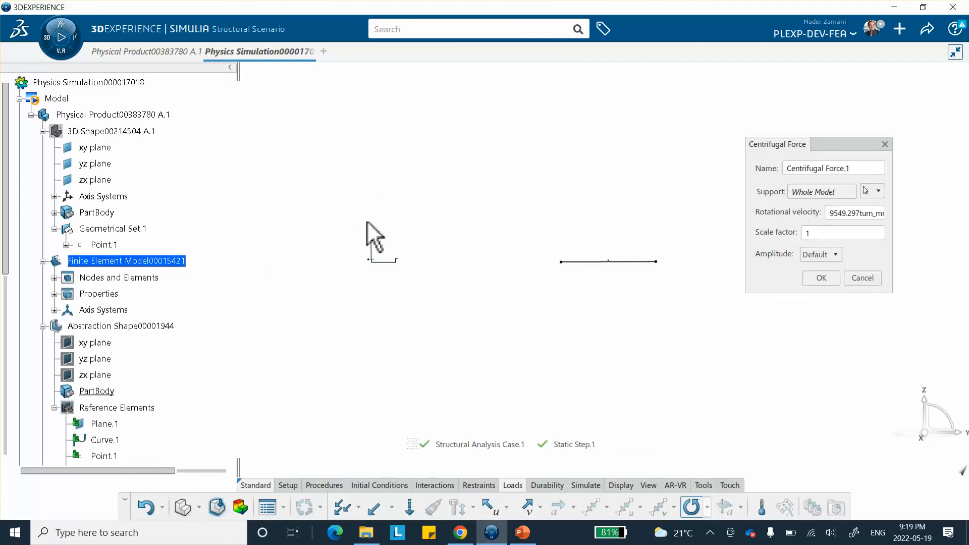
{"action": "left_click", "coordinate": [822, 278]}
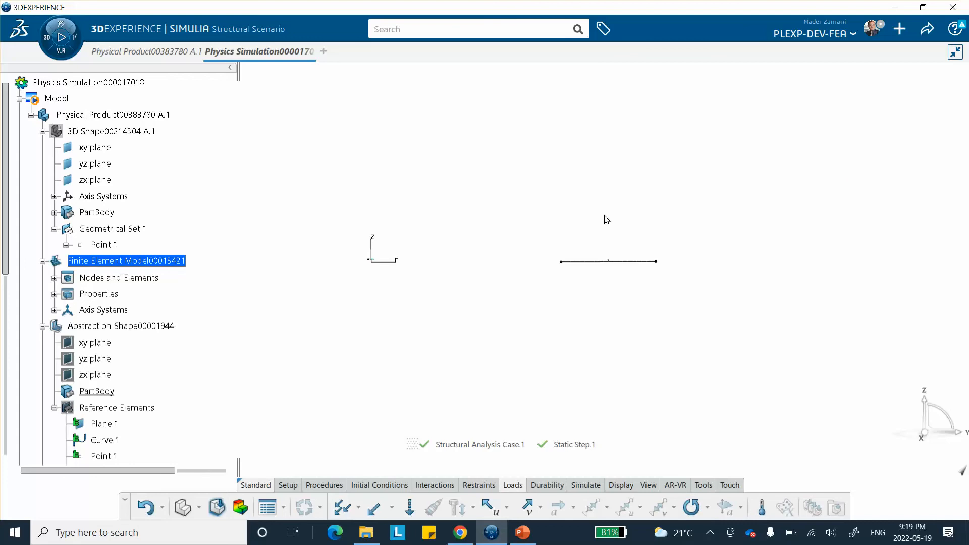
{"action": "middle_click_drag", "start_coordinate": [470, 190], "coordinate": [546, 193]}
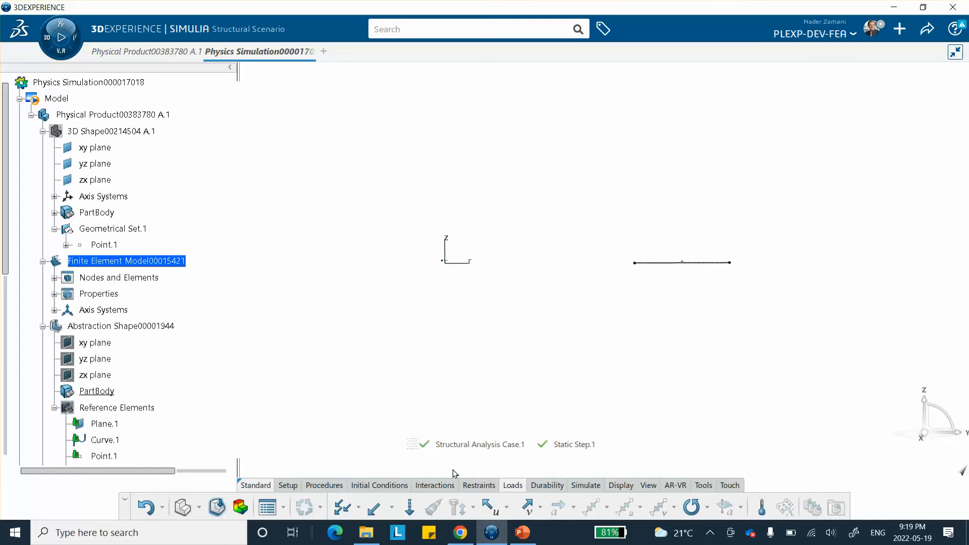
- Create a field output request for the whole model with stress components (S) and von Mises equivalent stress (MISES)
{"action": "left_click", "coordinate": [587, 487]}
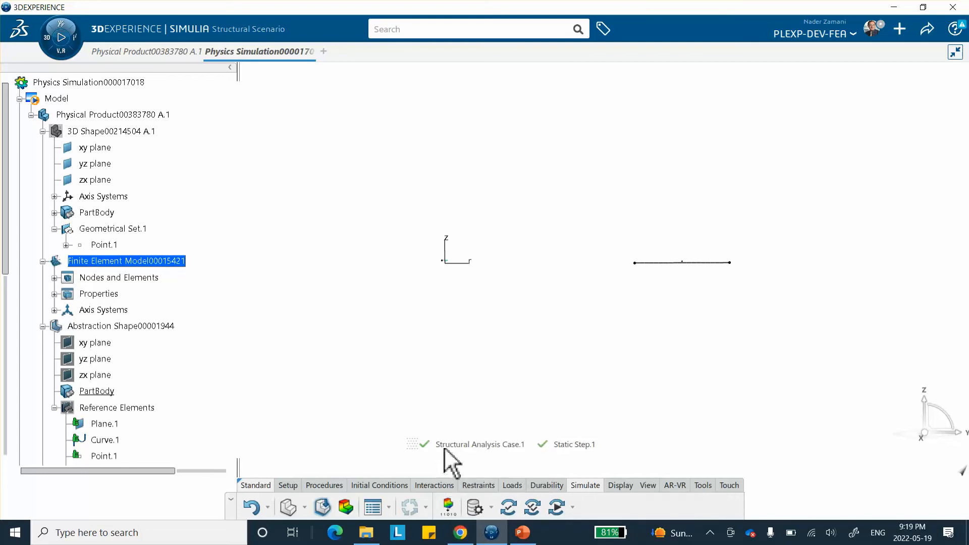
{"action": "left_click", "coordinate": [448, 505]}
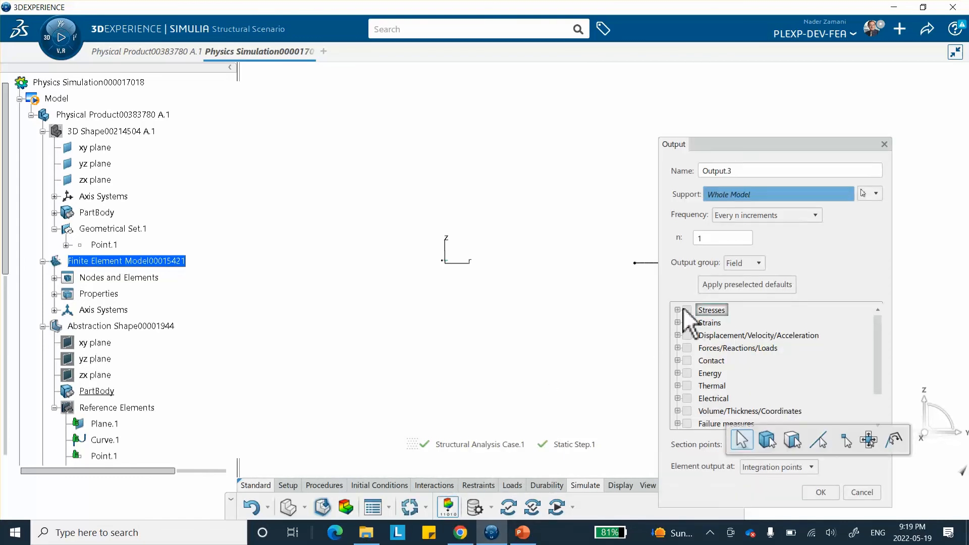
{"action": "left_click", "coordinate": [686, 310]}
{"action": "left_click", "coordinate": [676, 310]}
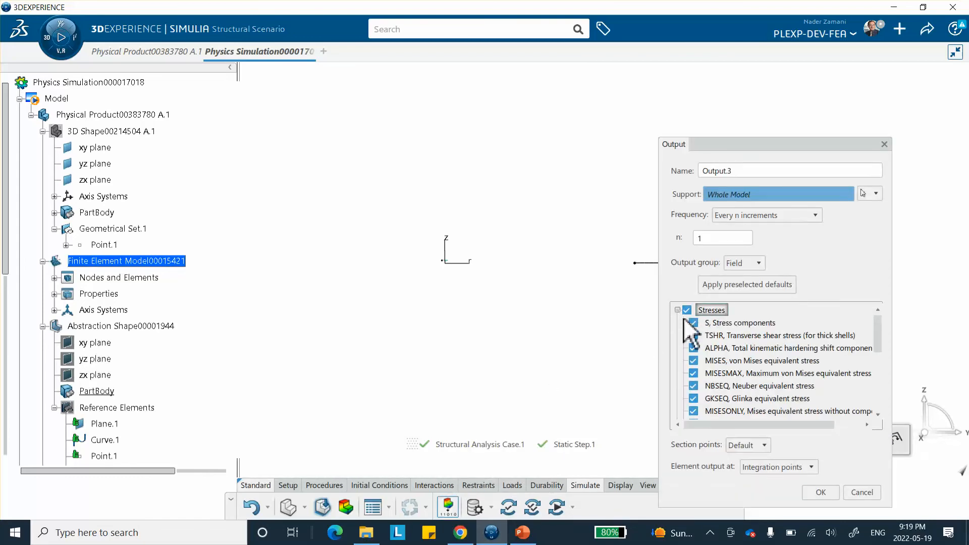
{"action": "left_click", "coordinate": [686, 310]}
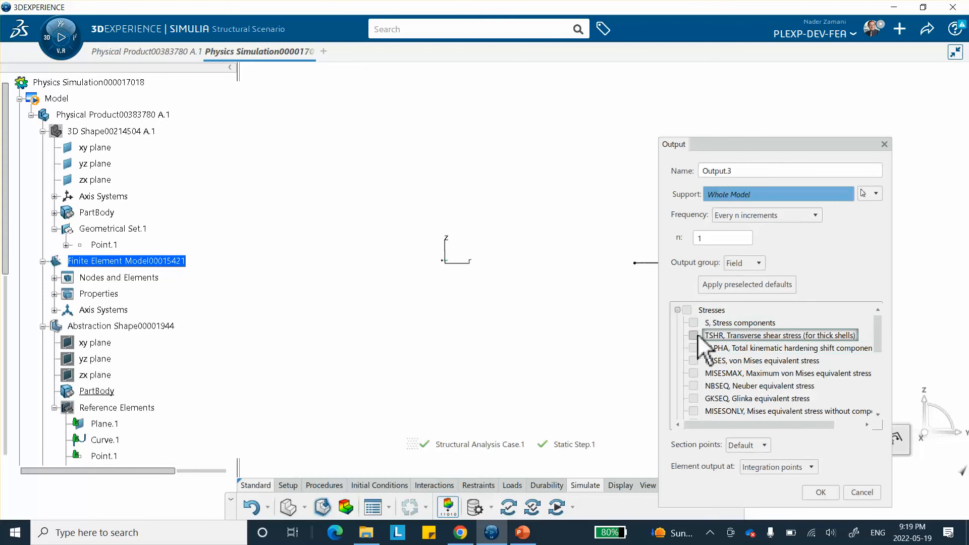
{"action": "left_click", "coordinate": [693, 323]}
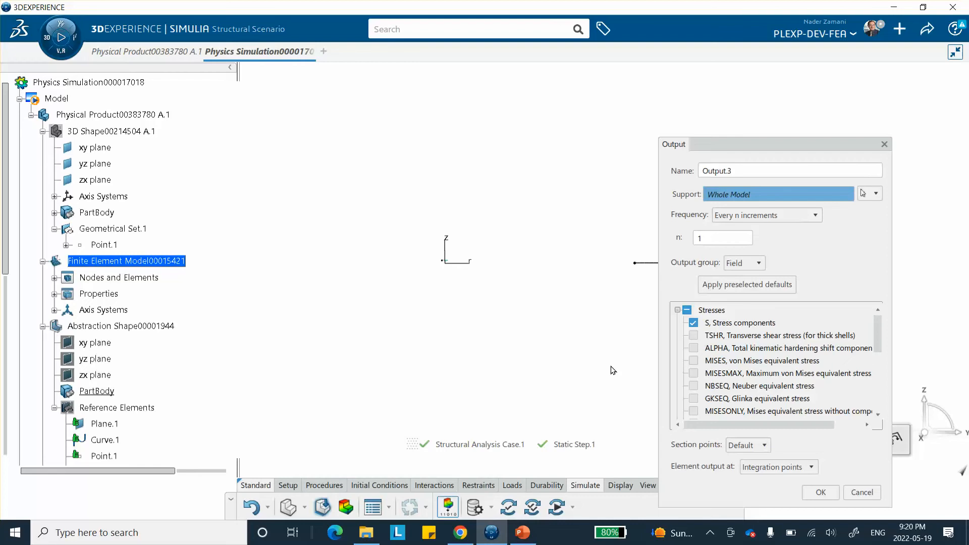
{"action": "left_click", "coordinate": [693, 360]}
{"action": "left_click", "coordinate": [693, 322]}
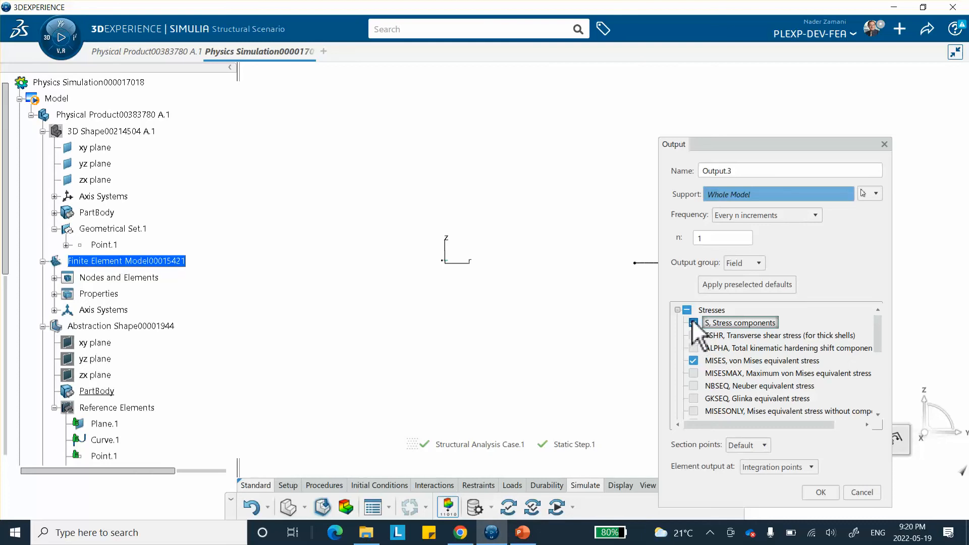
{"action": "left_click", "coordinate": [821, 492]}
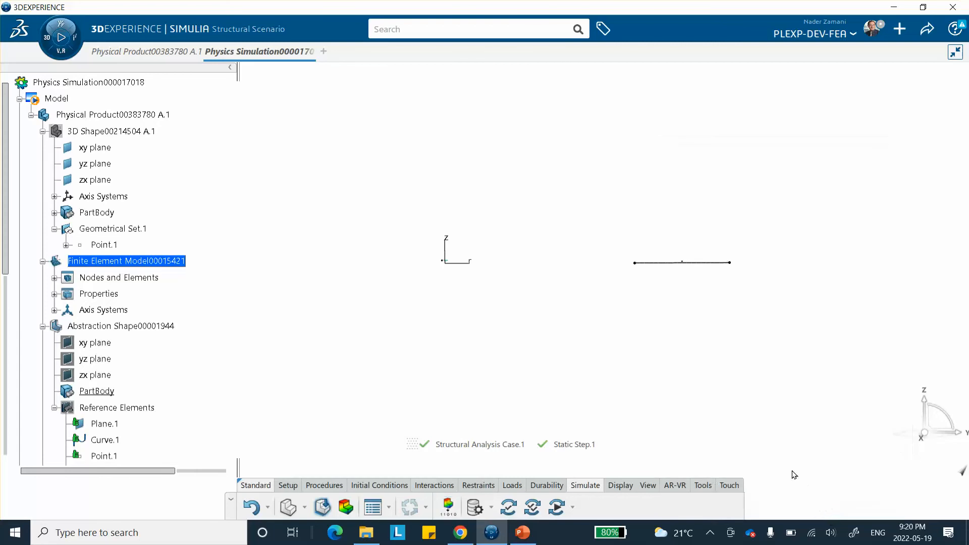
- Run the model and scenario checks on the structural analysis case
{"action": "left_click", "coordinate": [505, 506]}
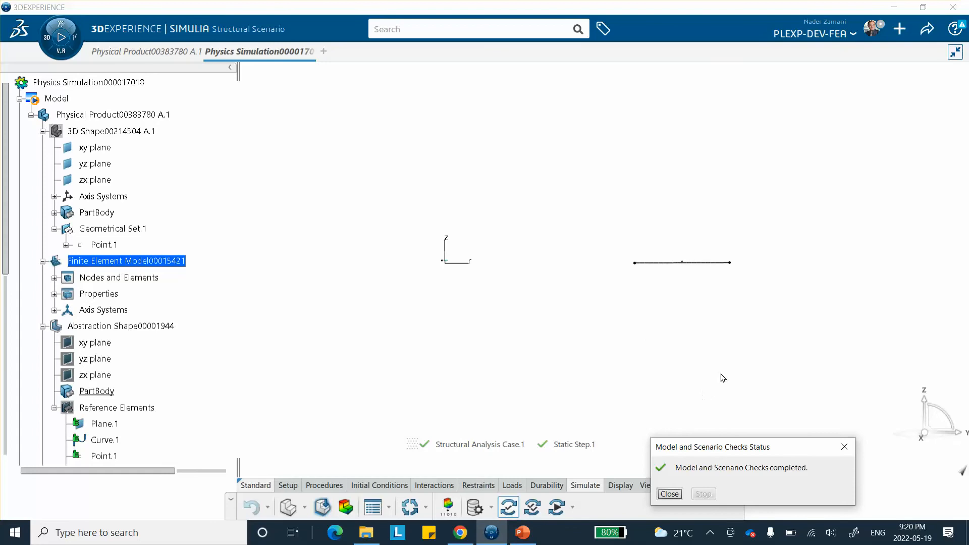
{"action": "left_click", "coordinate": [670, 494]}
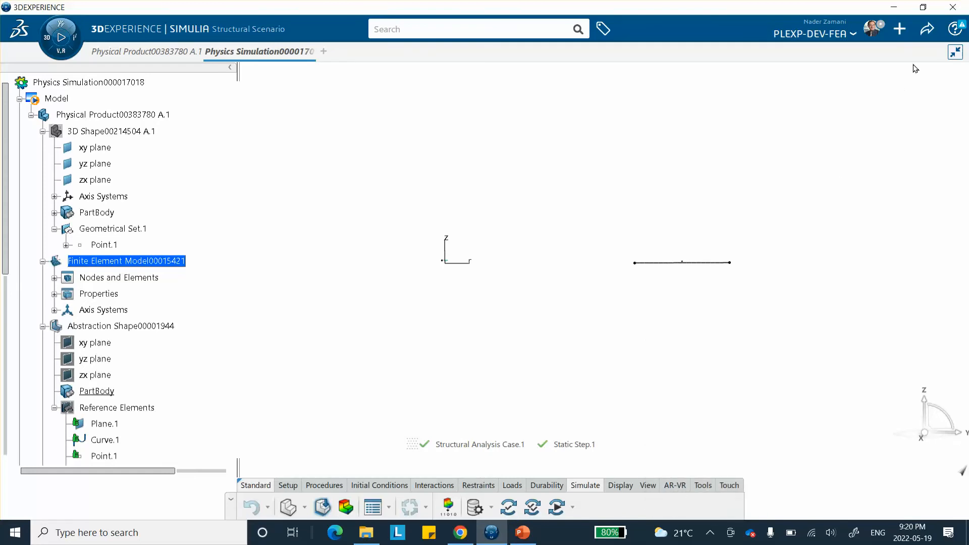
- Save the simulation and its model, and run the simulation checks
{"action": "left_click", "coordinate": [927, 29]}
{"action": "left_click", "coordinate": [877, 52]}
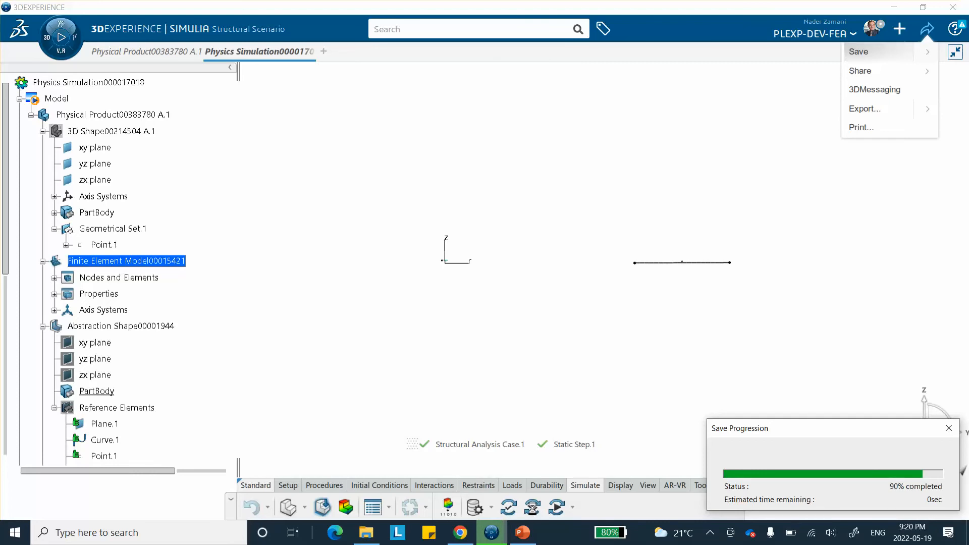
{"action": "left_click", "coordinate": [533, 507]}
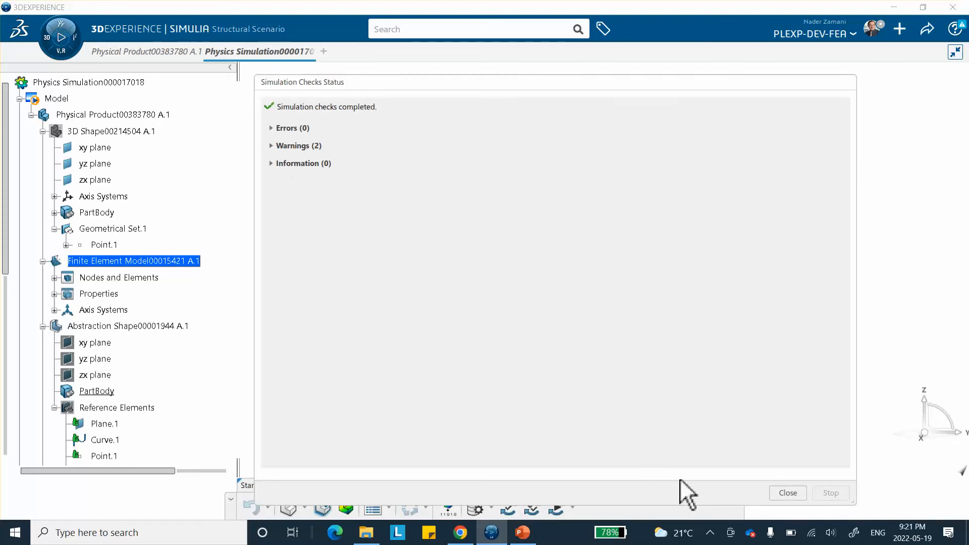
- Run the structural analysis case in local interactive mode on 4 cores, overwriting previous results, and dismiss the status report
{"action": "left_click", "coordinate": [798, 494]}
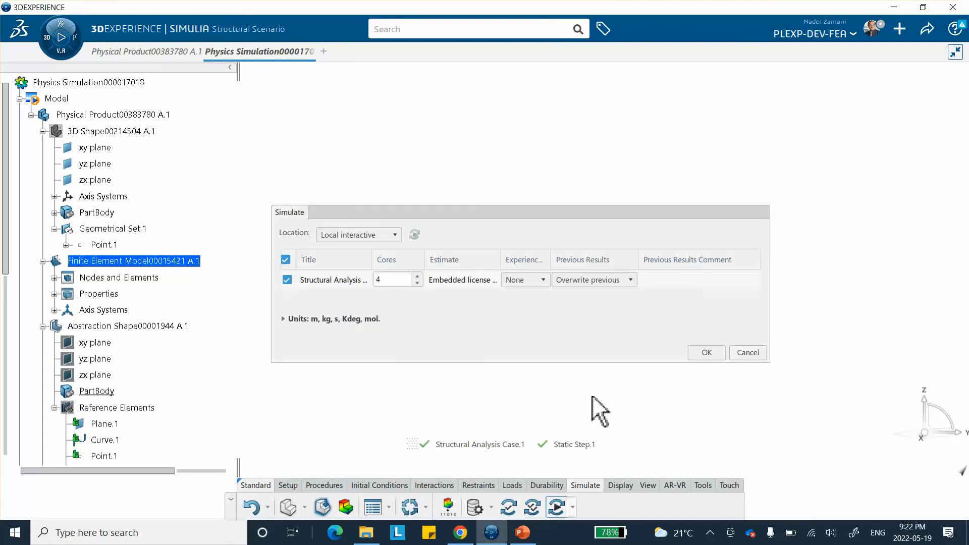
{"action": "left_click", "coordinate": [708, 352]}
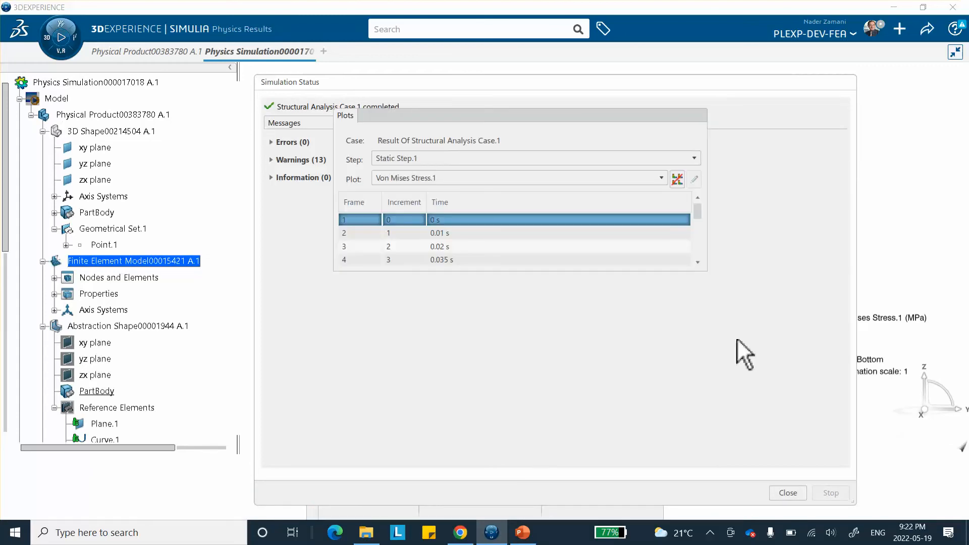
{"action": "left_click", "coordinate": [779, 491]}
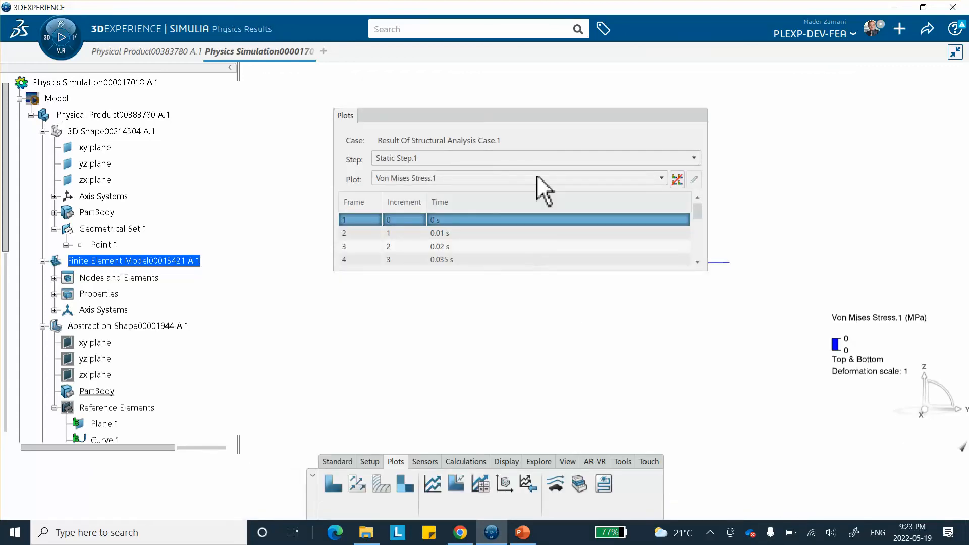
- Move the plot list clear of the model and display the von Mises stress for the final frame at 1 s
{"action": "left_click_drag", "start_coordinate": [543, 124], "coordinate": [452, 83]}
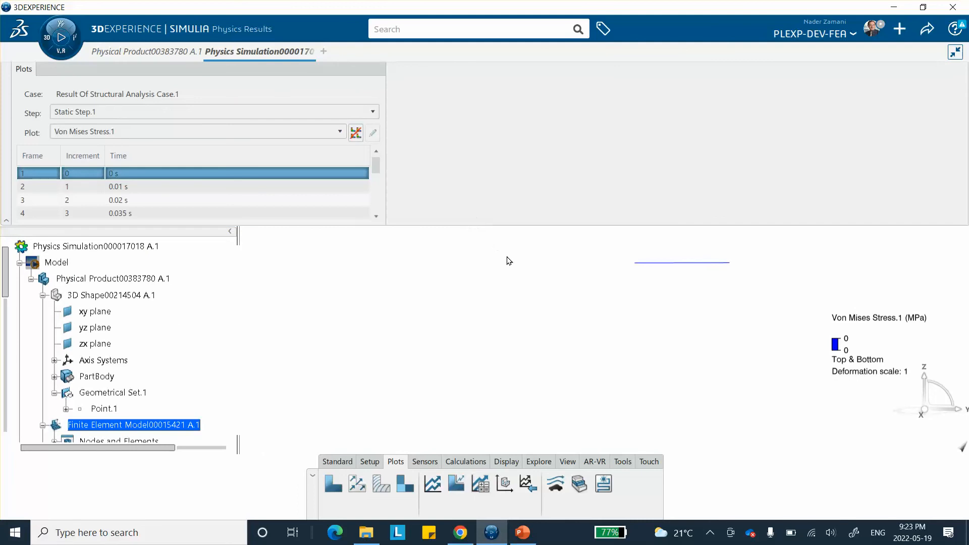
{"action": "middle_click_drag", "start_coordinate": [522, 255], "coordinate": [530, 371]}
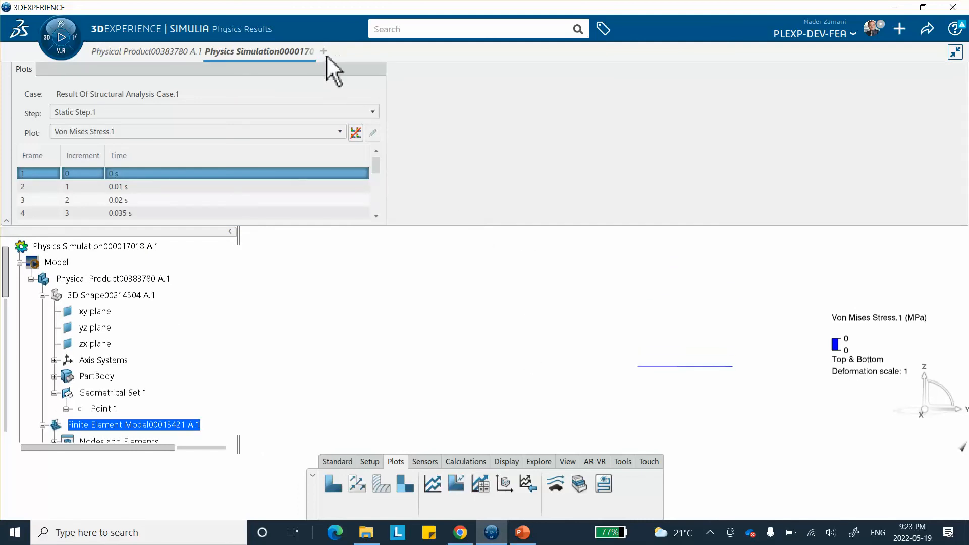
{"action": "left_click_drag", "start_coordinate": [319, 72], "coordinate": [469, 81]}
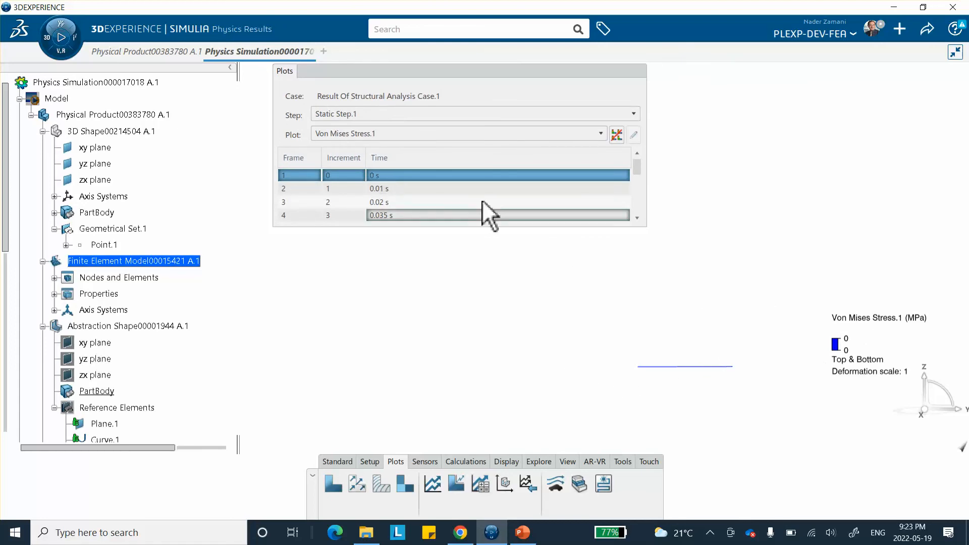
{"action": "left_click", "coordinate": [400, 189]}
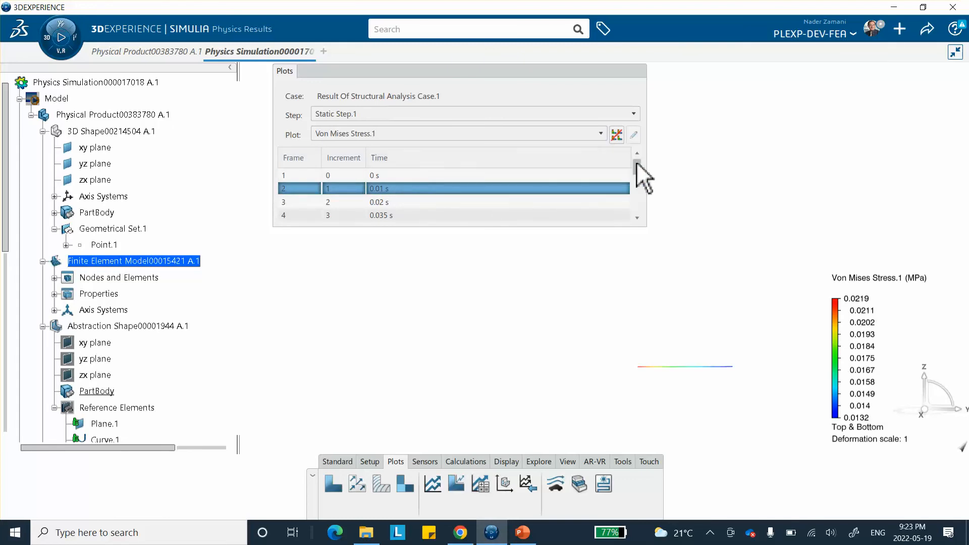
{"action": "left_click_drag", "start_coordinate": [637, 167], "coordinate": [644, 227]}
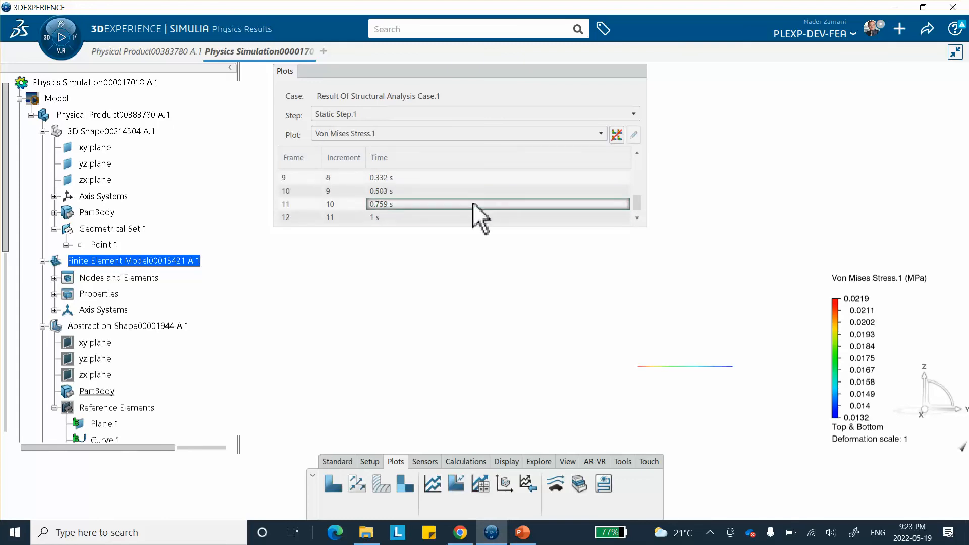
{"action": "left_click", "coordinate": [460, 217]}
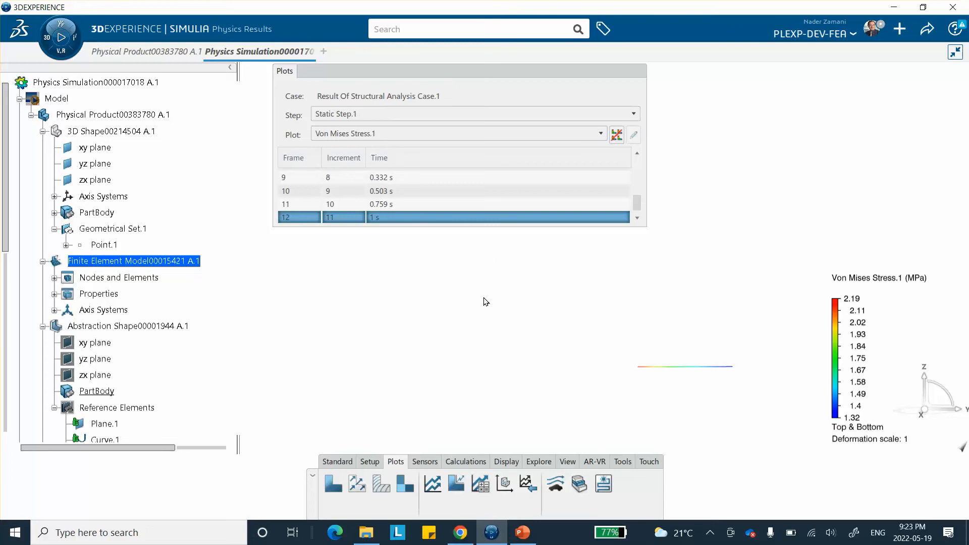
- Enable the axisymmetric sweep in the result options, with angles from 0 to 360 degrees
{"action": "left_click", "coordinate": [508, 462]}
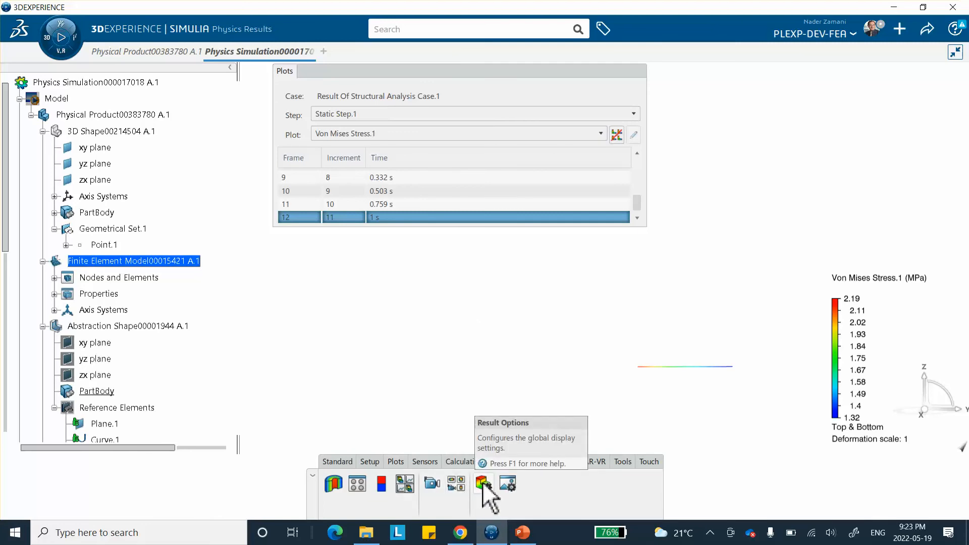
{"action": "left_click", "coordinate": [483, 482]}
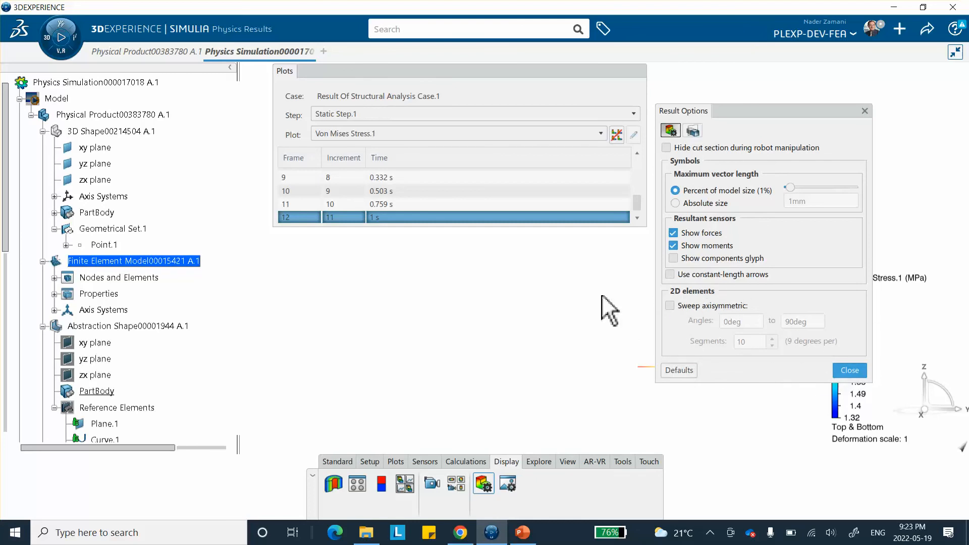
{"action": "middle_click_drag", "start_coordinate": [612, 307], "coordinate": [469, 309]}
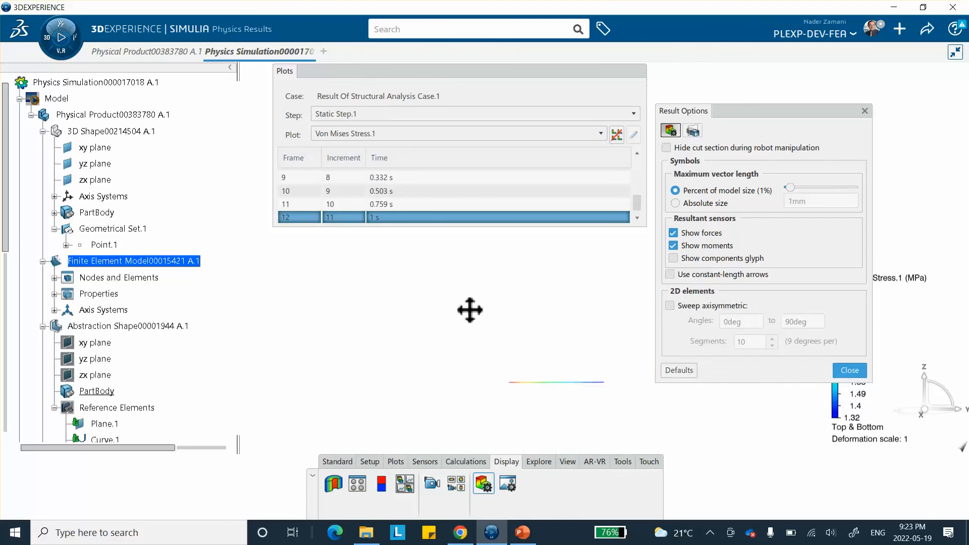
{"action": "left_click", "coordinate": [670, 304]}
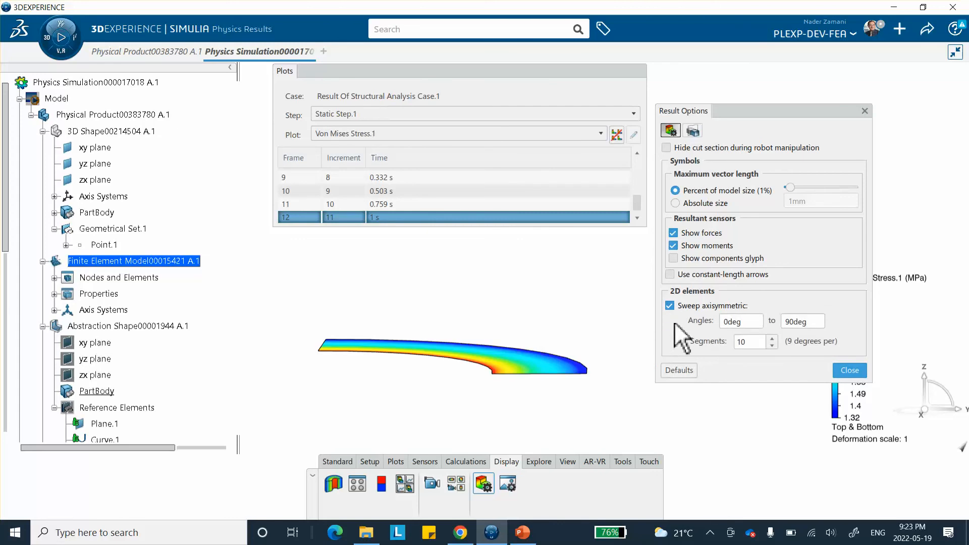
{"action": "double_click", "coordinate": [812, 322]}
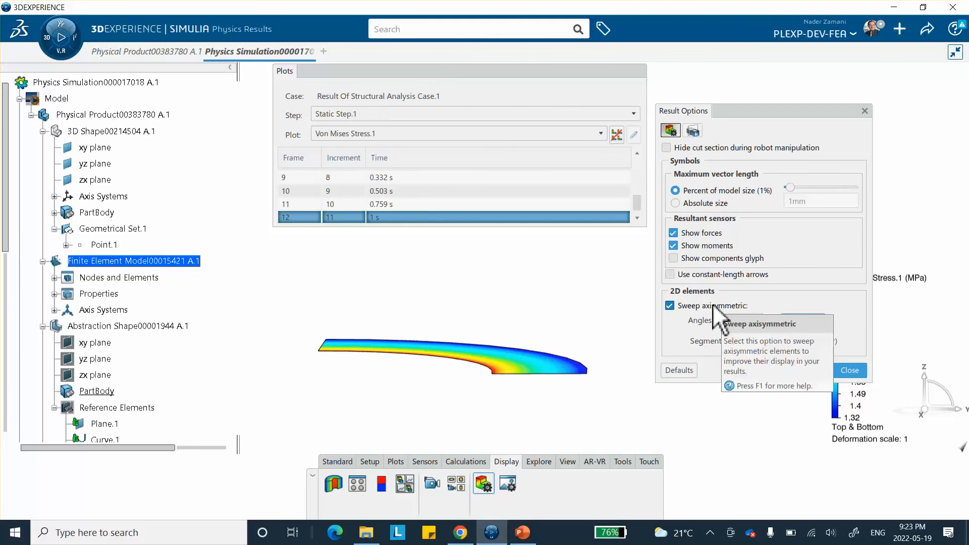
{"action": "type", "text": "360"}
{"action": "left_click", "coordinate": [722, 451]}
- Set the axisymmetric sweep to 50 segments and close the result options
{"action": "double_click", "coordinate": [747, 345]}
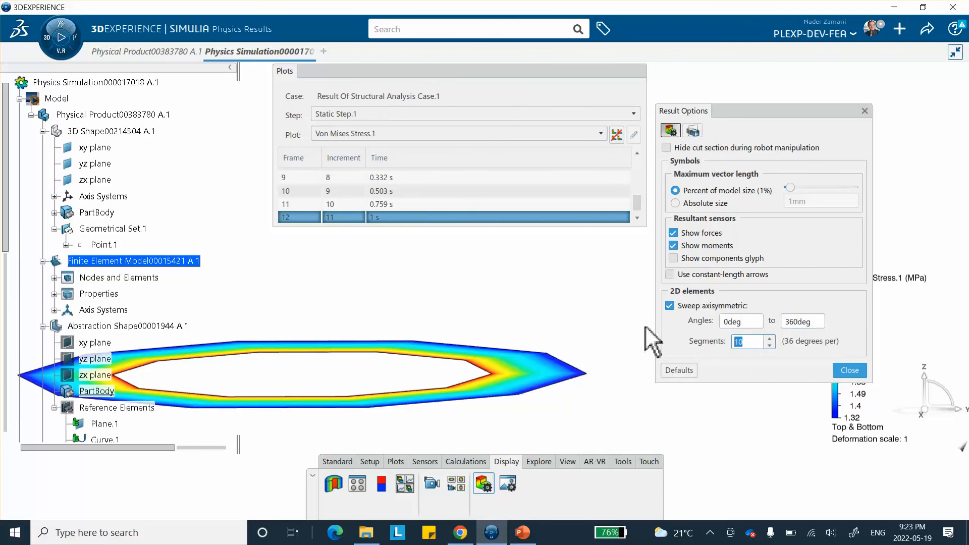
{"action": "type", "text": "20"}
{"action": "left_click", "coordinate": [735, 373]}
{"action": "double_click", "coordinate": [748, 341]}
{"action": "type", "text": "50"}
{"action": "left_click", "coordinate": [734, 374]}
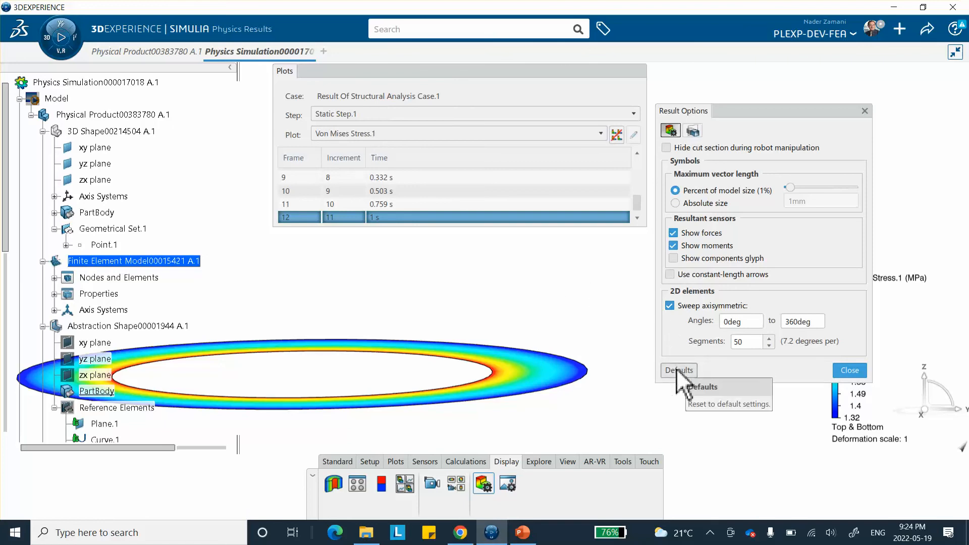
{"action": "left_click", "coordinate": [837, 373]}
- Set the visible edges of the von Mises stress contour plot to Mesh
{"action": "middle_click_drag", "start_coordinate": [469, 303], "coordinate": [632, 317]}
{"action": "middle_click_drag", "start_coordinate": [541, 289], "coordinate": [526, 324]}
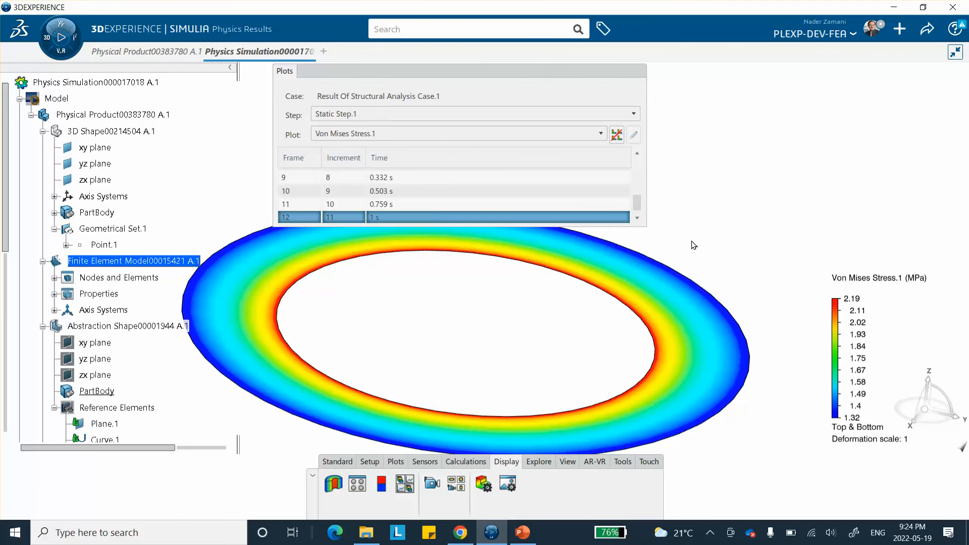
{"action": "left_click", "coordinate": [648, 293]}
{"action": "double_click", "coordinate": [648, 293]}
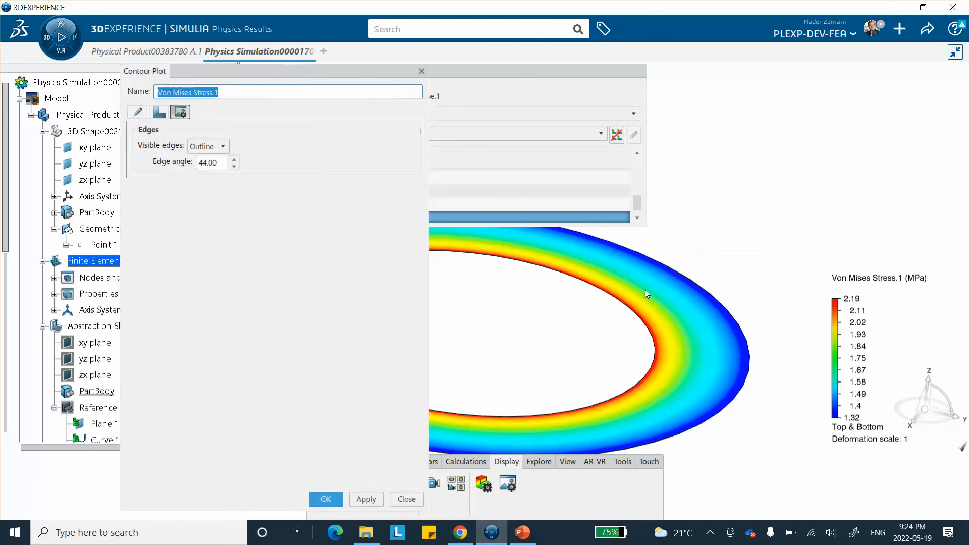
{"action": "left_click", "coordinate": [179, 112]}
{"action": "left_click", "coordinate": [202, 146]}
{"action": "left_click", "coordinate": [198, 173]}
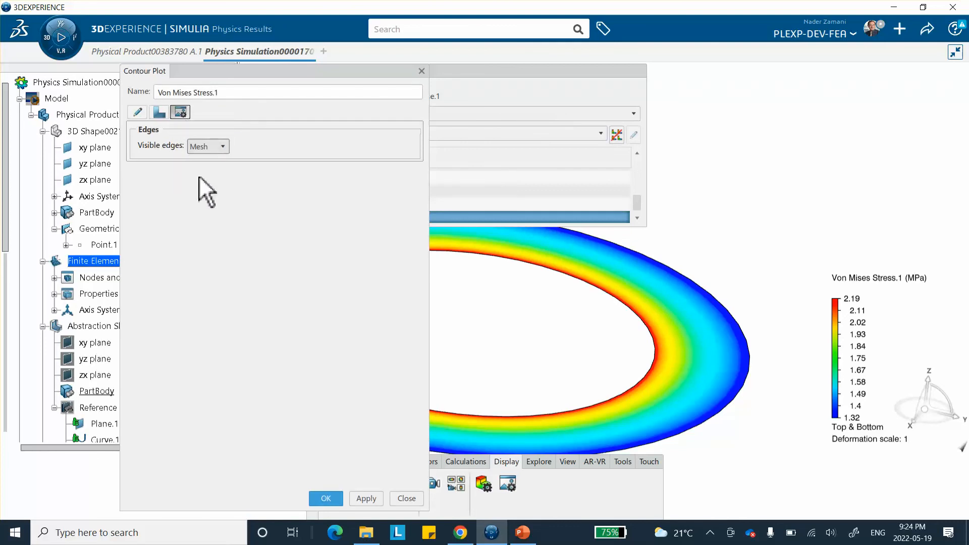
{"action": "left_click", "coordinate": [367, 497]}
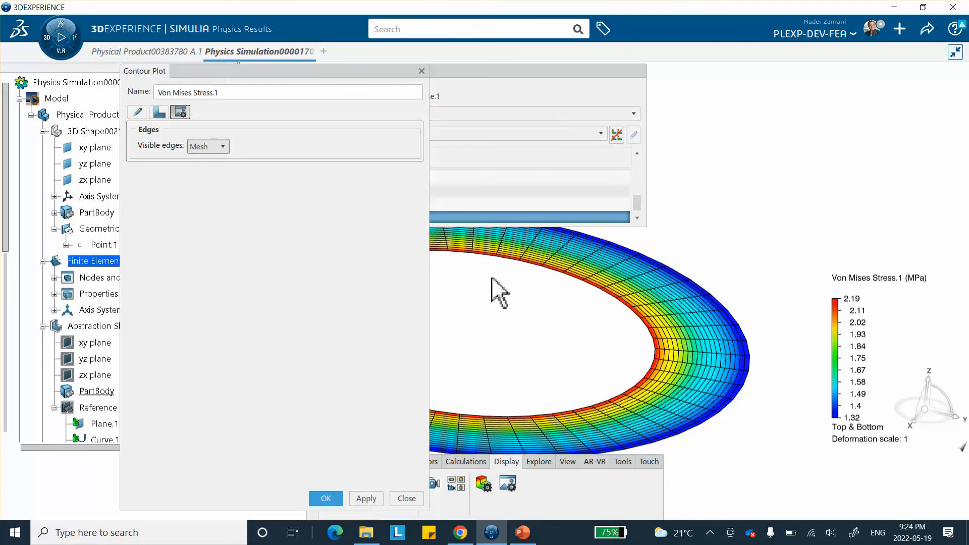
{"action": "left_click", "coordinate": [326, 498]}
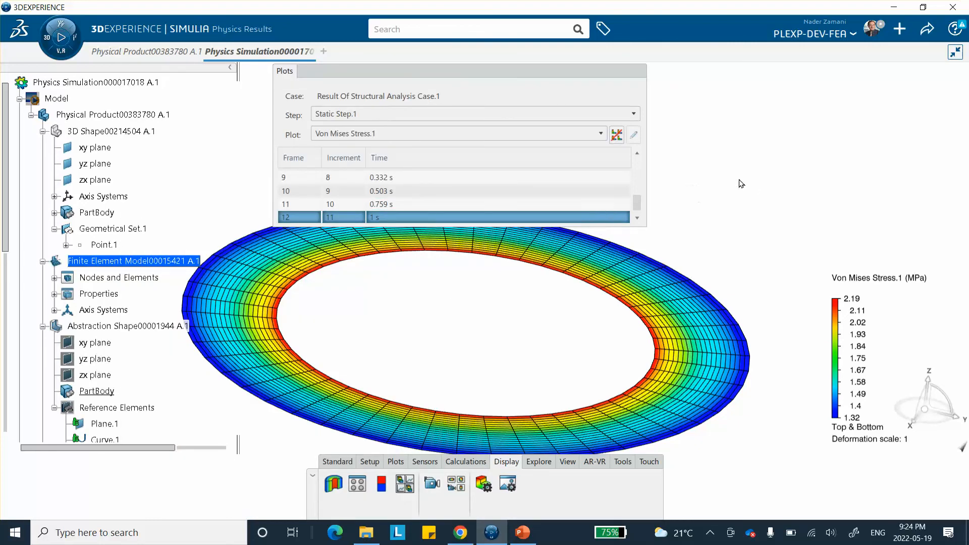
- Probe the von Mises stress across the ring's width and check which other result plots are available
{"action": "mouse_move", "coordinate": [663, 360]}
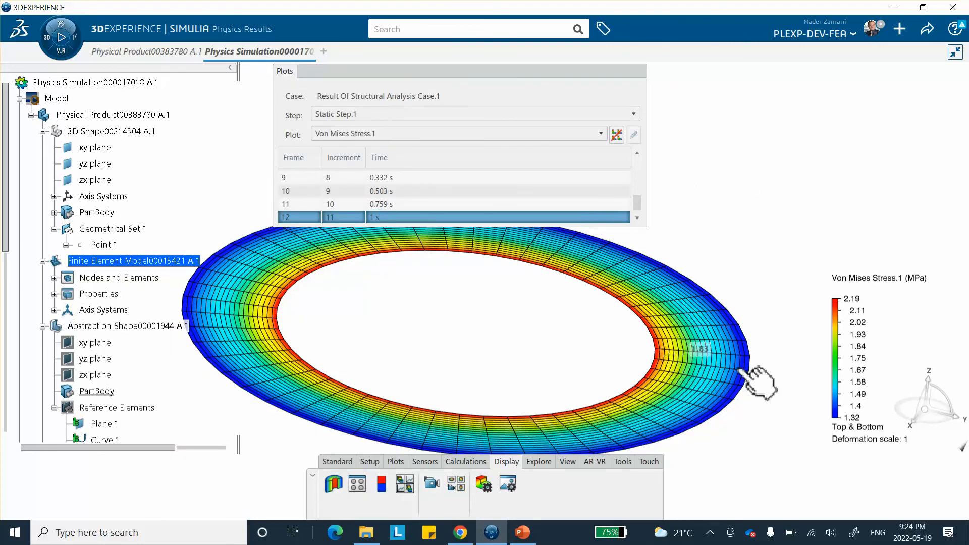
{"action": "mouse_move", "coordinate": [734, 344]}
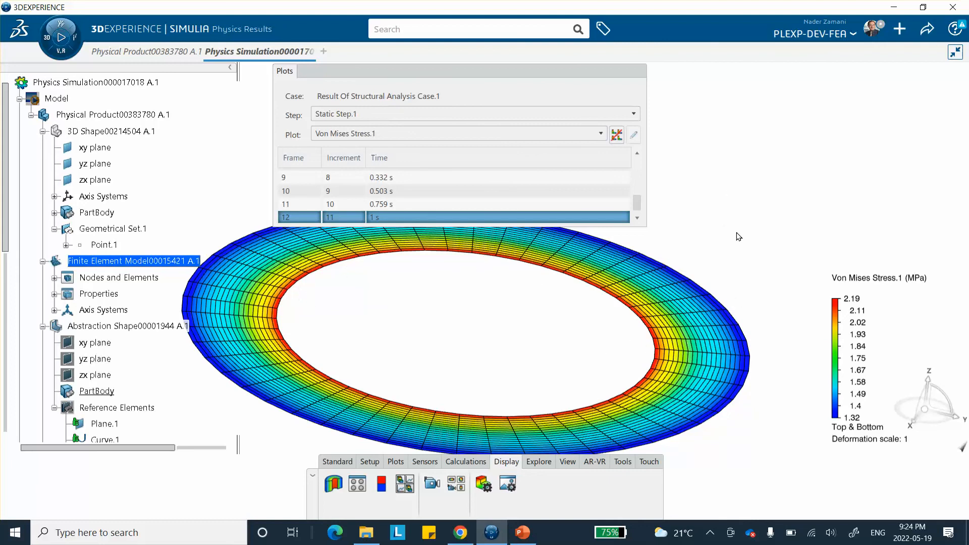
{"action": "middle_click_drag", "start_coordinate": [720, 166], "coordinate": [700, 206]}
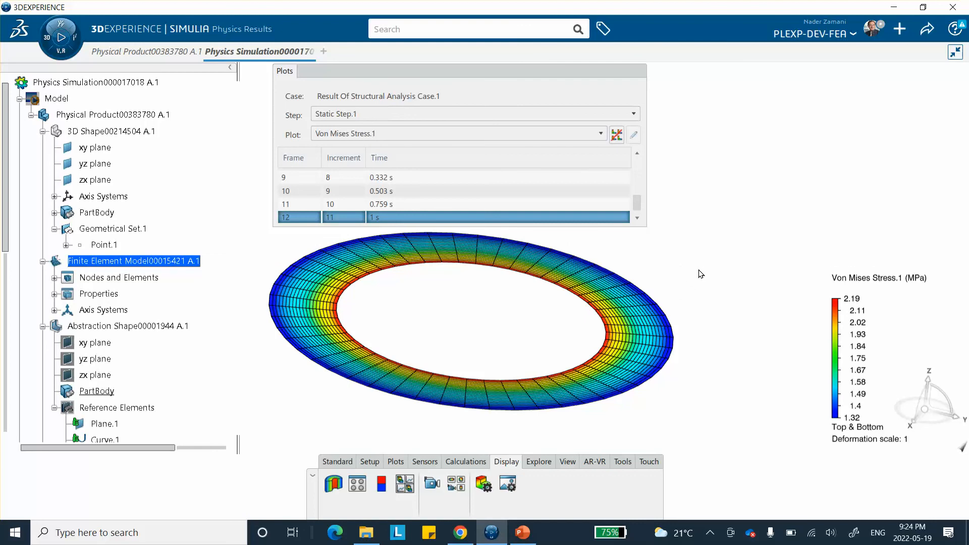
{"action": "left_click", "coordinate": [475, 126]}
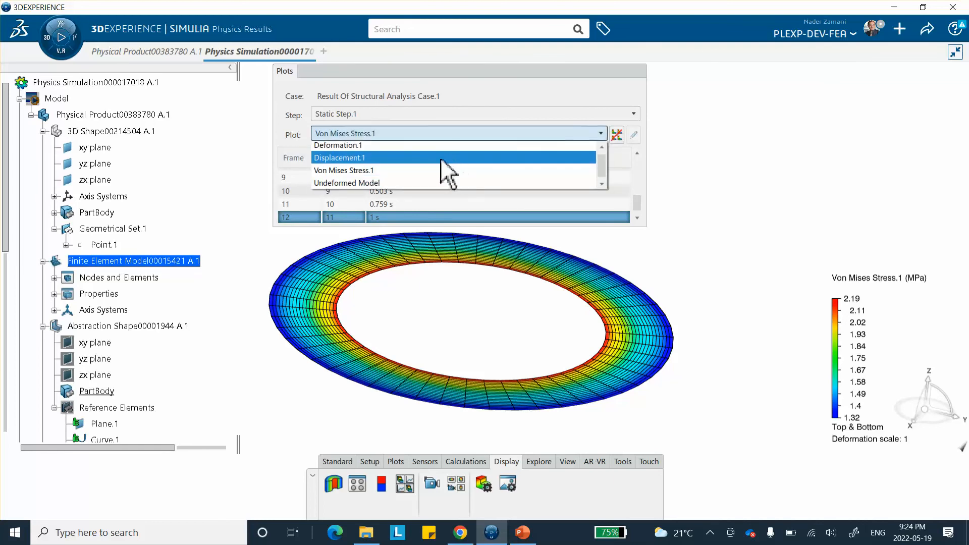
{"action": "left_click", "coordinate": [553, 69]}
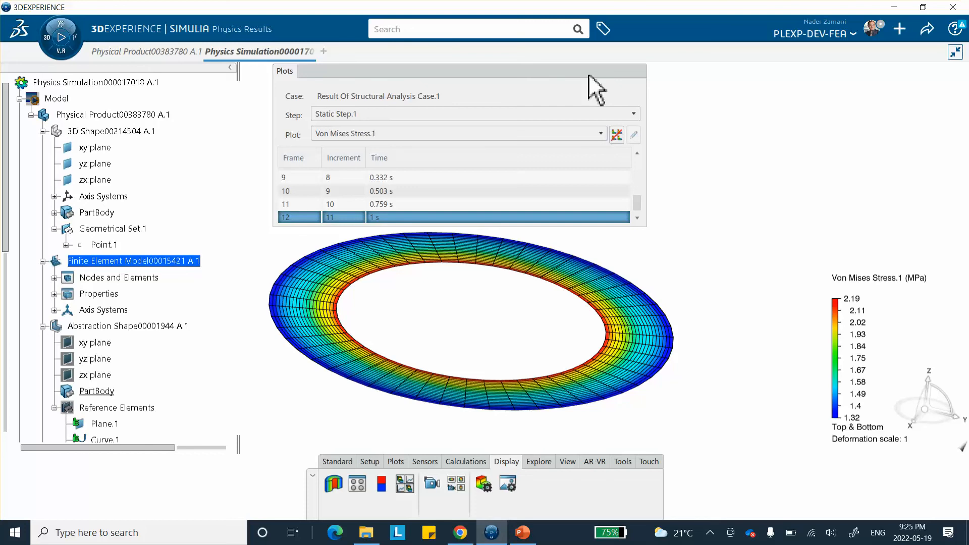
- Collapse the plot list and create a contour plot of the stress components with Tensor Component 11 as the quantity
{"action": "left_click", "coordinate": [559, 70]}
{"action": "left_click_drag", "start_coordinate": [562, 74], "coordinate": [612, 105]}
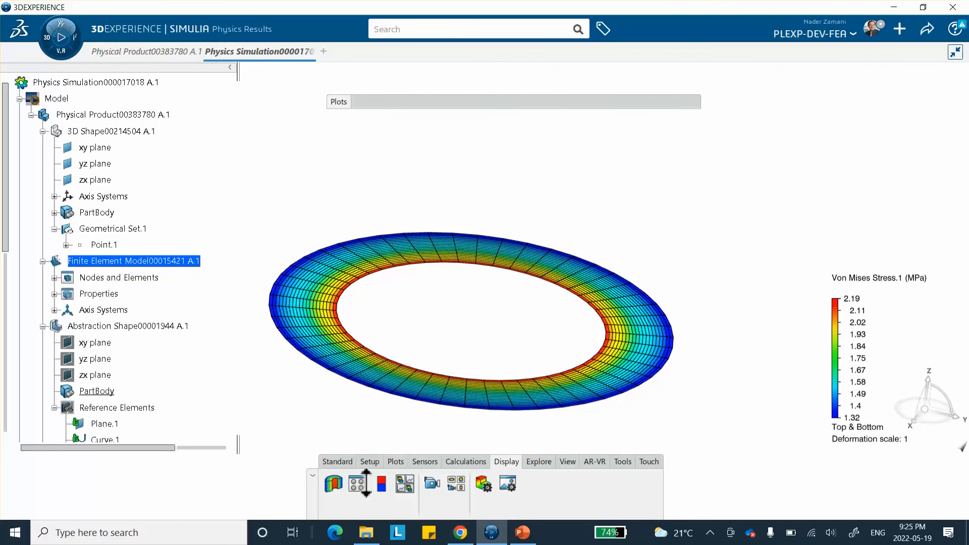
{"action": "left_click", "coordinate": [395, 461]}
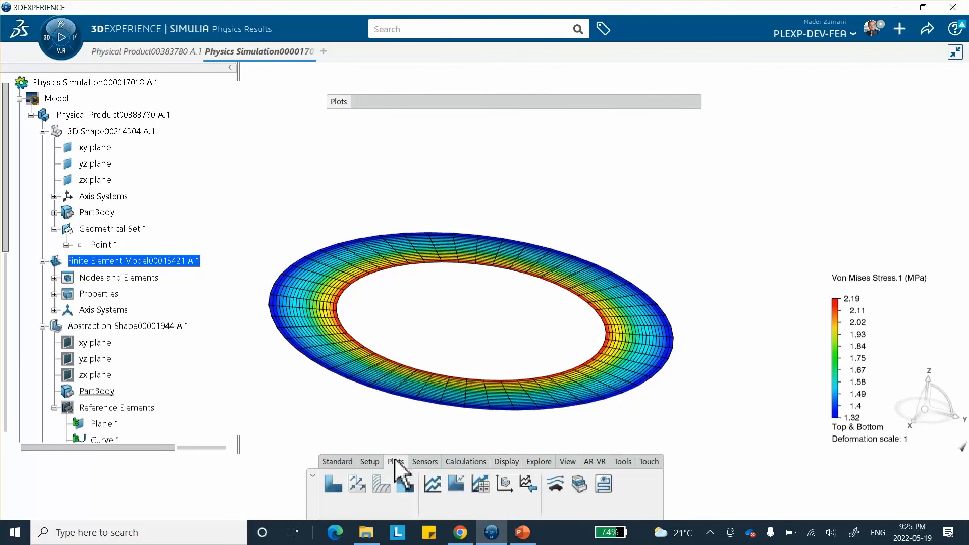
{"action": "left_click", "coordinate": [328, 483]}
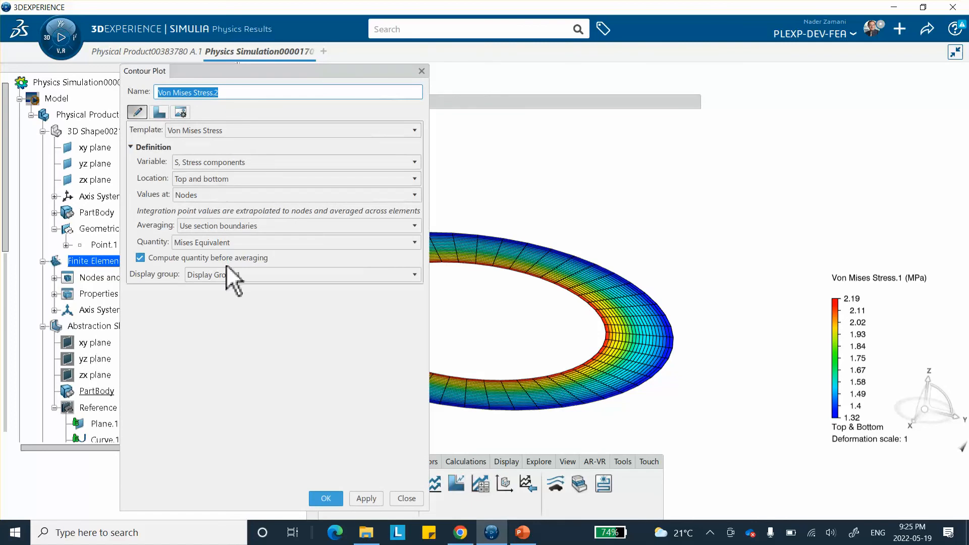
{"action": "left_click", "coordinate": [205, 243]}
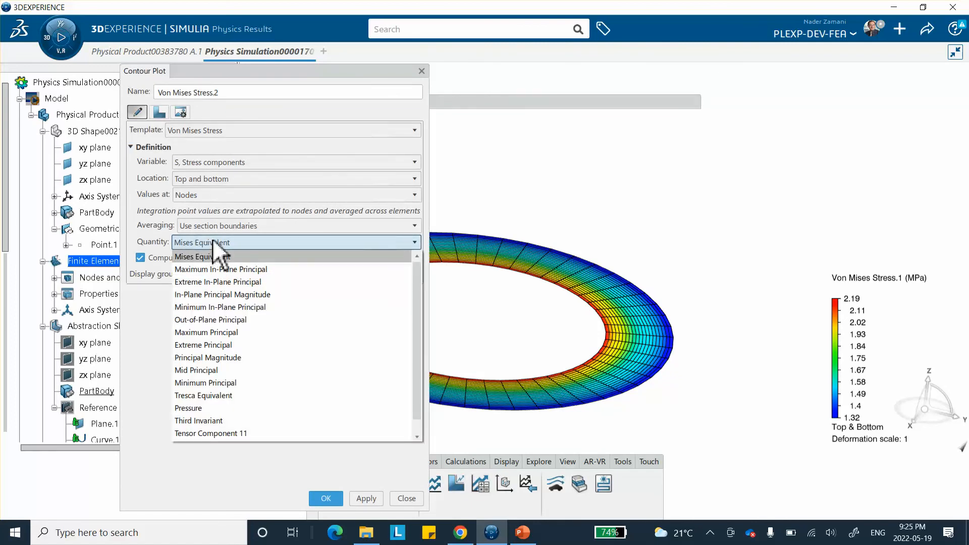
{"action": "left_click", "coordinate": [241, 433]}
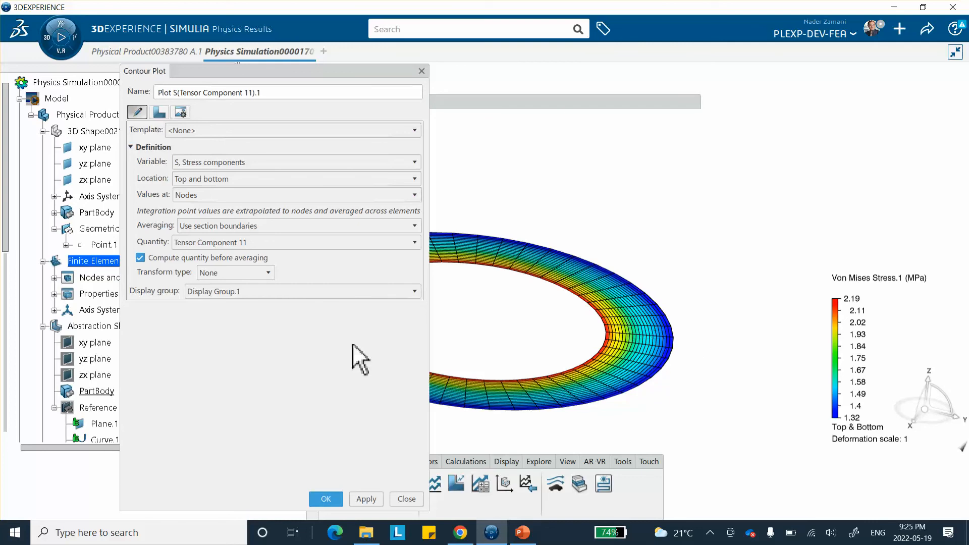
{"action": "left_click", "coordinate": [364, 499]}
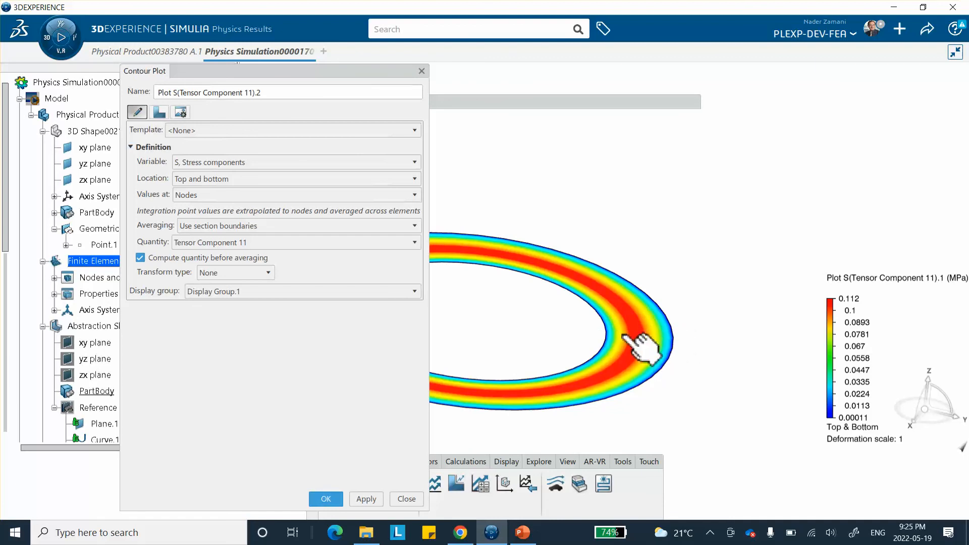
- Set the visible edges to Mesh for the Tensor Component 11 contour plot and apply it
{"action": "left_click", "coordinate": [179, 110]}
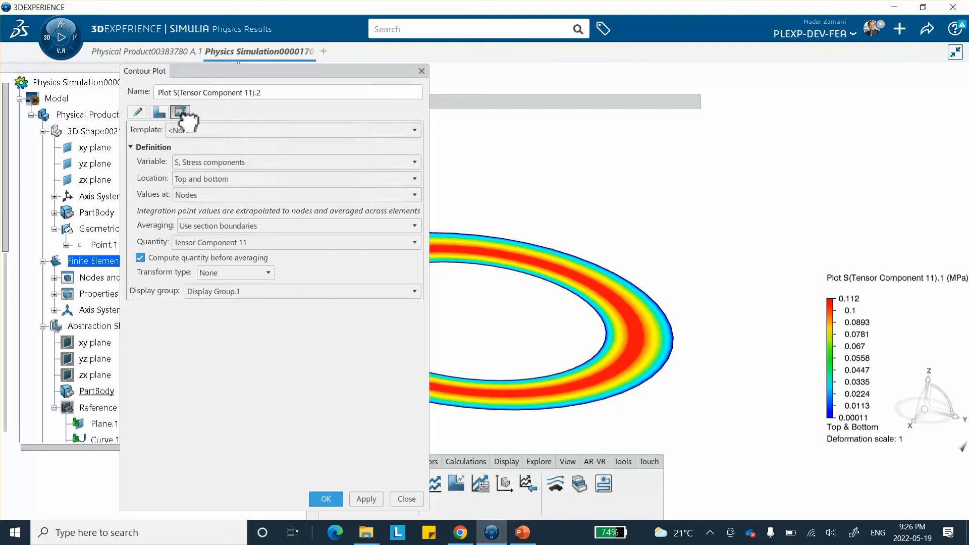
{"action": "left_click", "coordinate": [207, 146]}
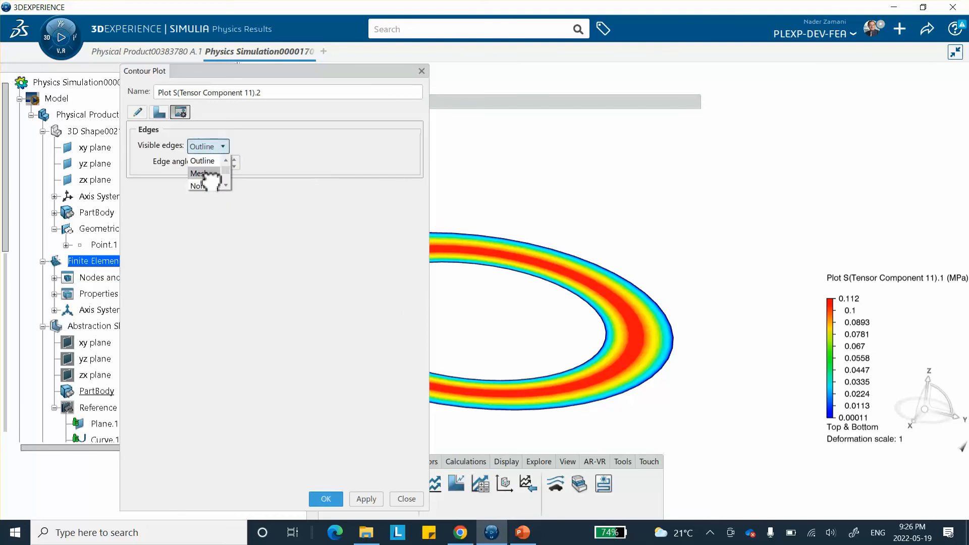
{"action": "left_click", "coordinate": [200, 173]}
{"action": "left_click", "coordinate": [366, 499]}
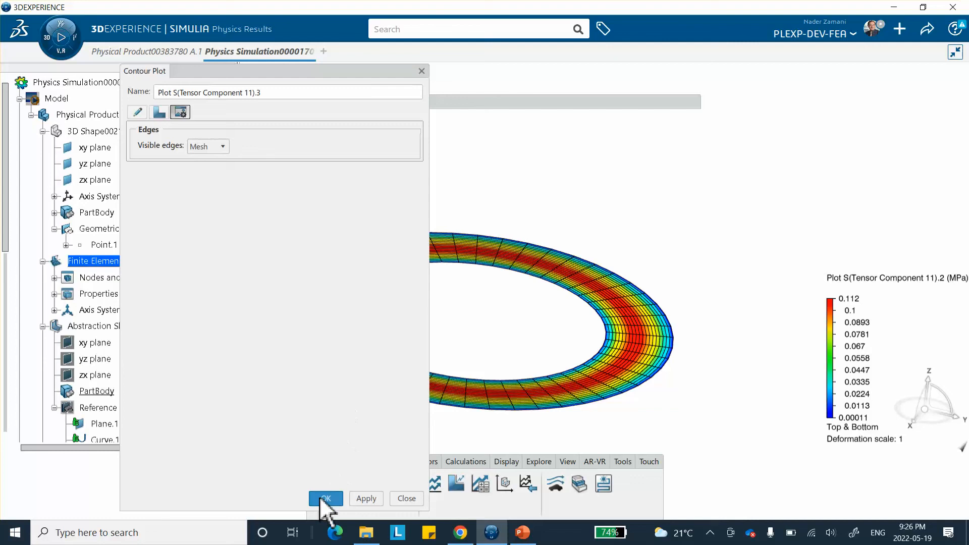
- Finish the Tensor Component 11 plot and create a contour plot of the stress components with Tensor Component 22 as the quantity
{"action": "left_click", "coordinate": [325, 499]}
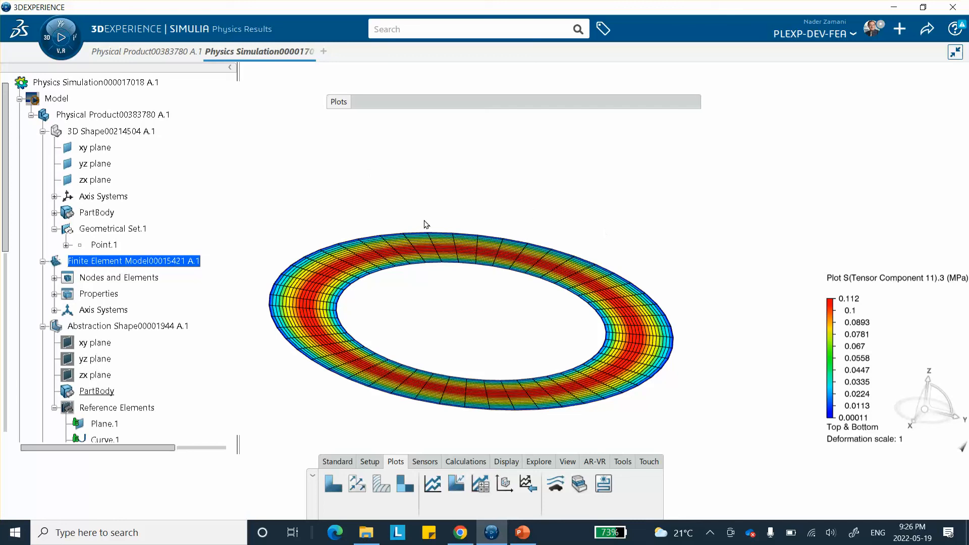
{"action": "left_click", "coordinate": [333, 481]}
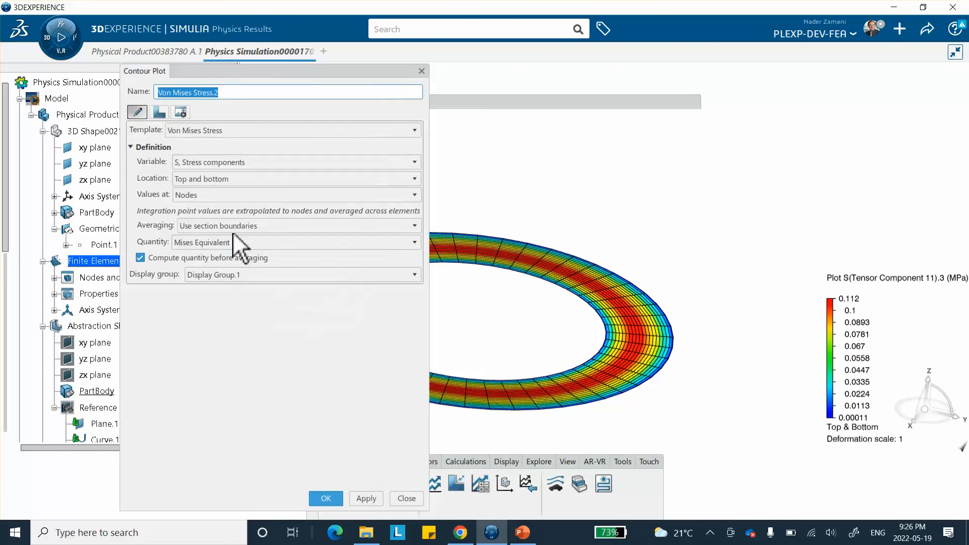
{"action": "left_click", "coordinate": [231, 242]}
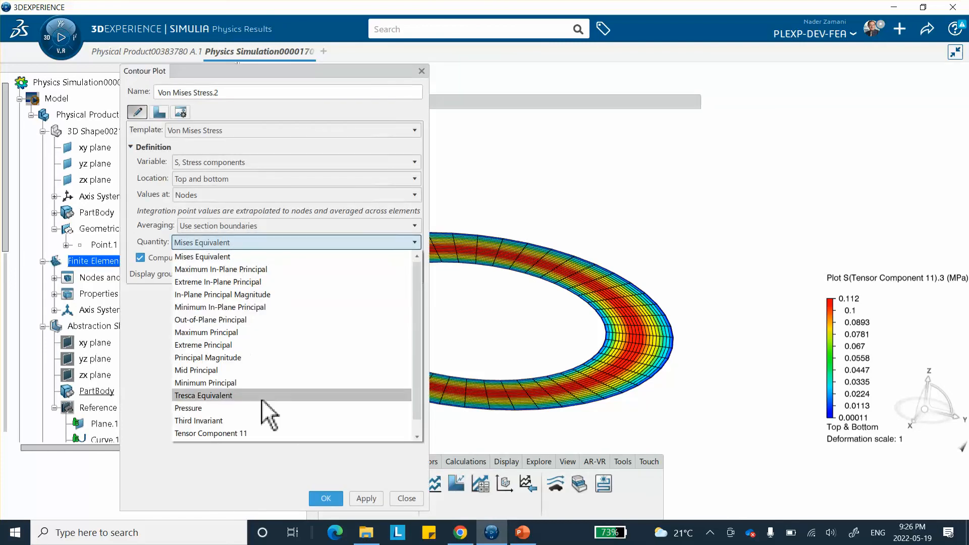
{"action": "left_click", "coordinate": [253, 433]}
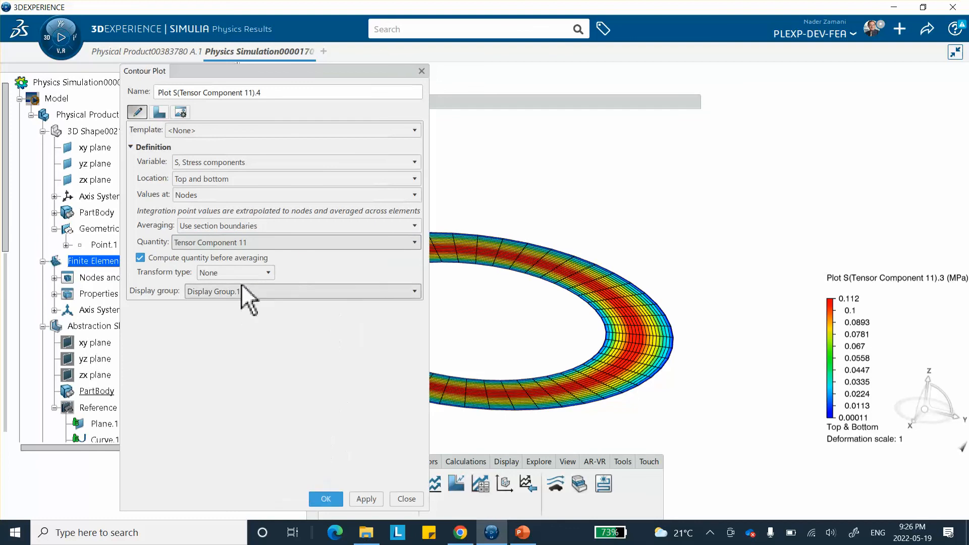
{"action": "left_click", "coordinate": [258, 244]}
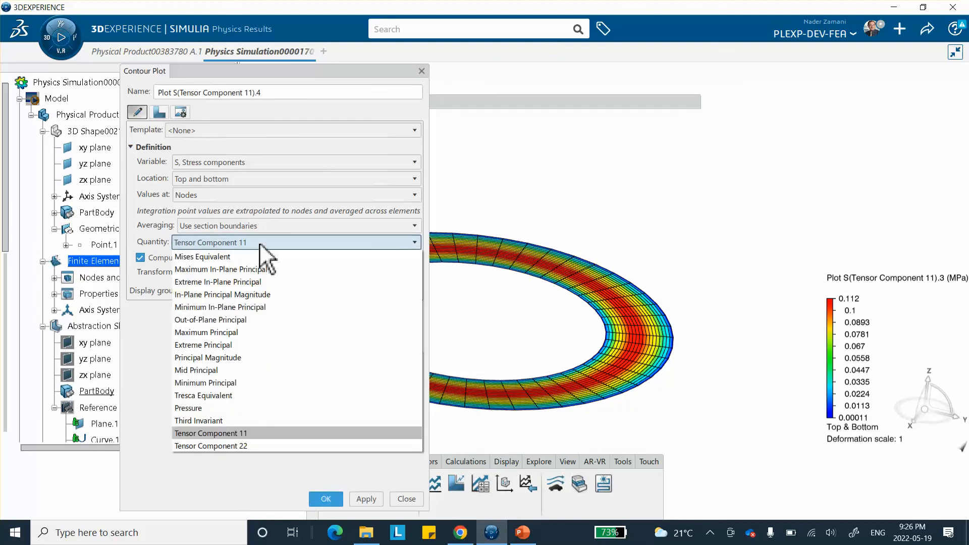
{"action": "left_click", "coordinate": [228, 444]}
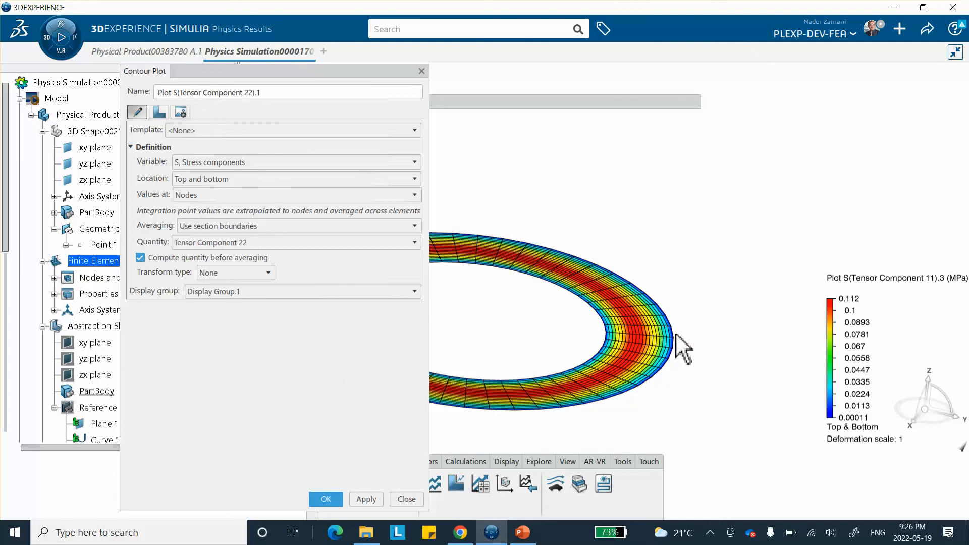
{"action": "left_click", "coordinate": [361, 497]}
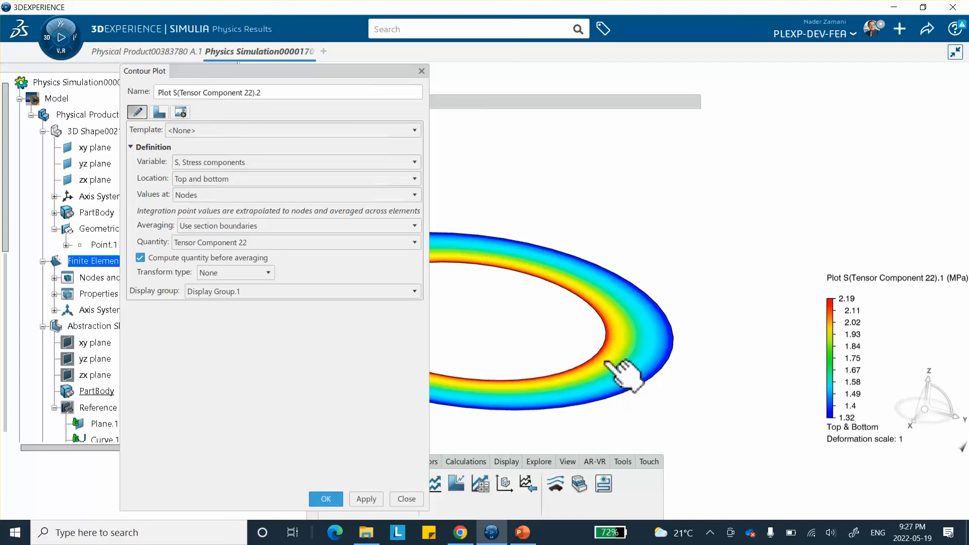
{"action": "left_click", "coordinate": [327, 499]}
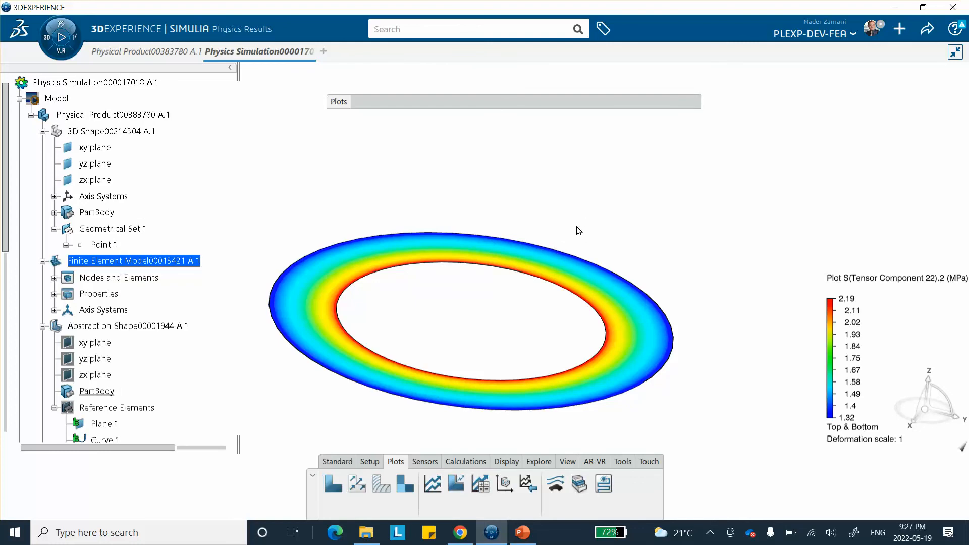
- Turn off the axisymmetric sweep of 2D elements in the result options so only the shell's generating line is displayed
{"action": "mouse_move", "coordinate": [569, 212]}
{"action": "middle_mouse_down"}
{"action": "mouse_move", "coordinate": [558, 190]}
{"action": "mouse_move", "coordinate": [569, 169]}
{"action": "mouse_move", "coordinate": [552, 202]}
{"action": "middle_mouse_up"}
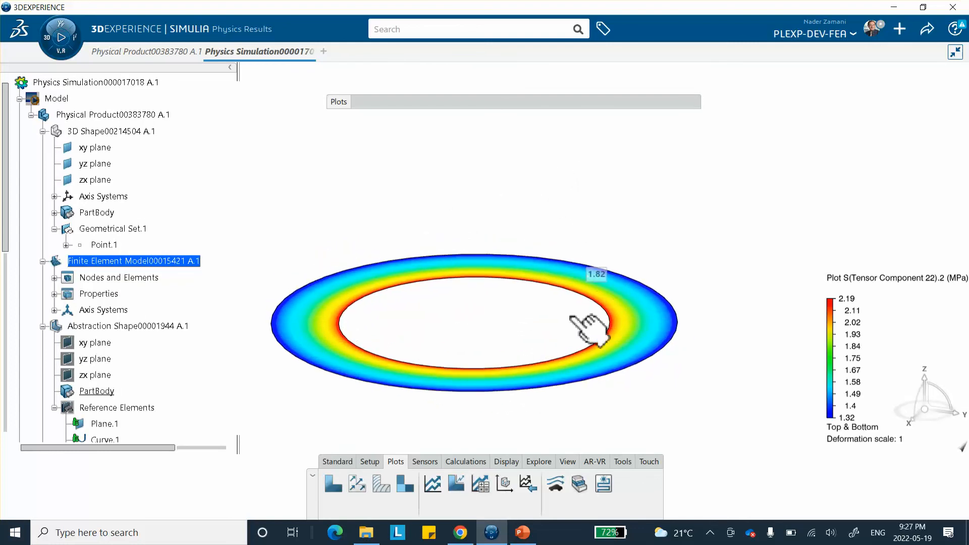
{"action": "left_click", "coordinate": [502, 461]}
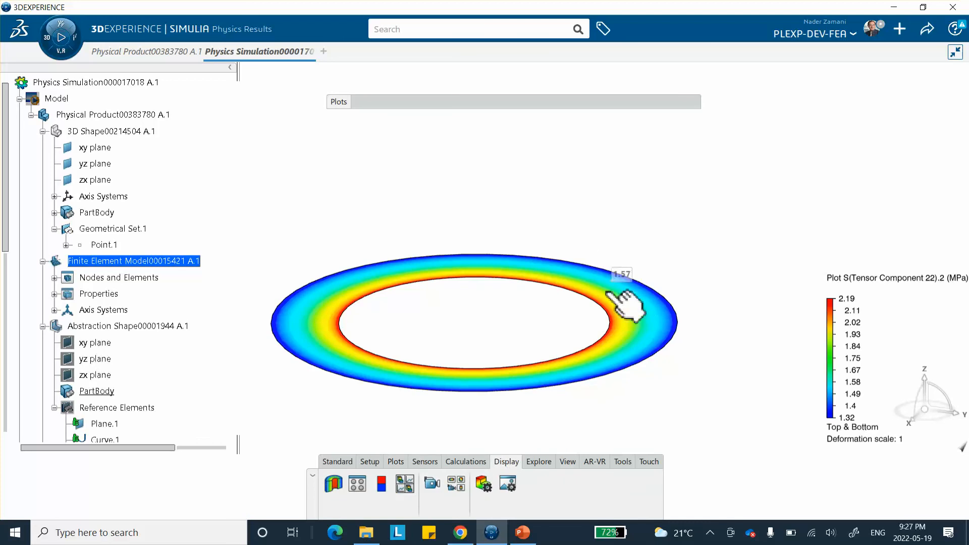
{"action": "left_click", "coordinate": [485, 483]}
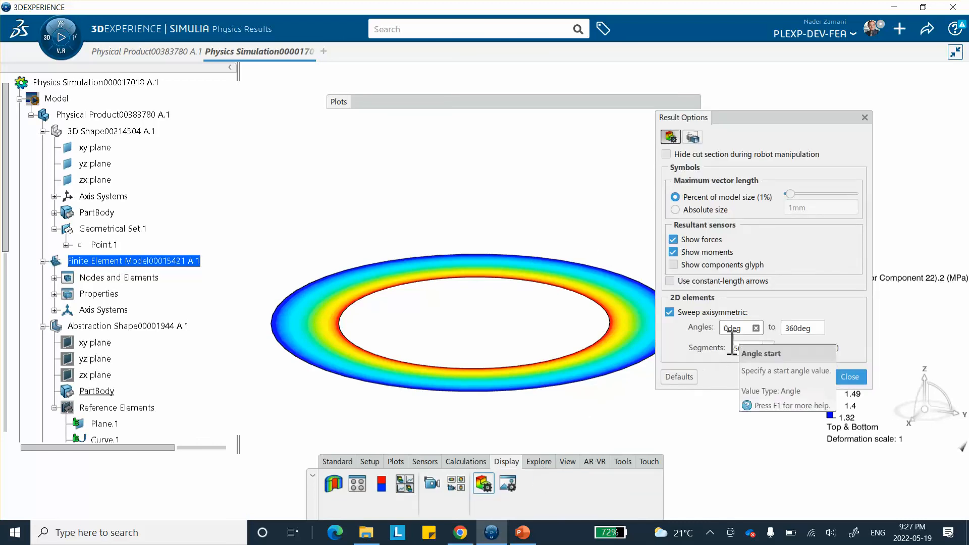
{"action": "left_click", "coordinate": [670, 312]}
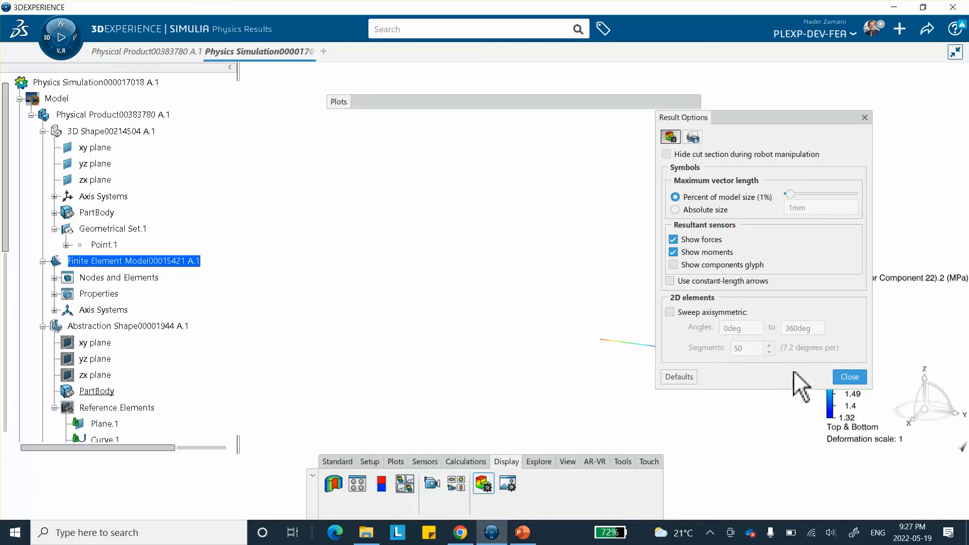
{"action": "left_click", "coordinate": [849, 378]}
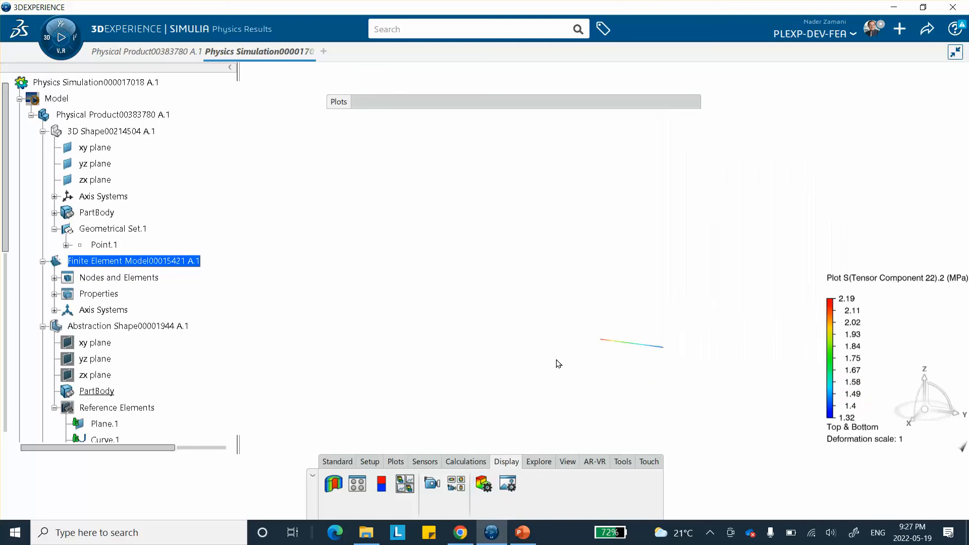
{"action": "mouse_move", "coordinate": [480, 354]}
{"action": "middle_mouse_down"}
{"action": "mouse_move", "coordinate": [489, 359]}
{"action": "mouse_move", "coordinate": [494, 345]}
{"action": "middle_mouse_up"}
{"action": "middle_click_drag", "start_coordinate": [617, 309], "coordinate": [575, 220]}
{"action": "middle_click_drag", "start_coordinate": [447, 293], "coordinate": [448, 322]}
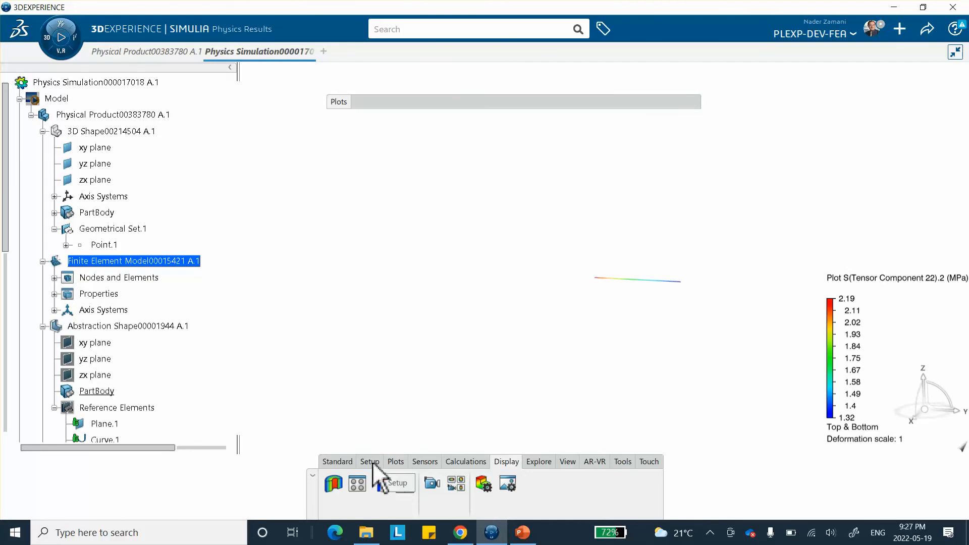
- Create a Points-type path along the shell line, running from its inner high-stress end to its outer end
{"action": "left_click", "coordinate": [395, 462]}
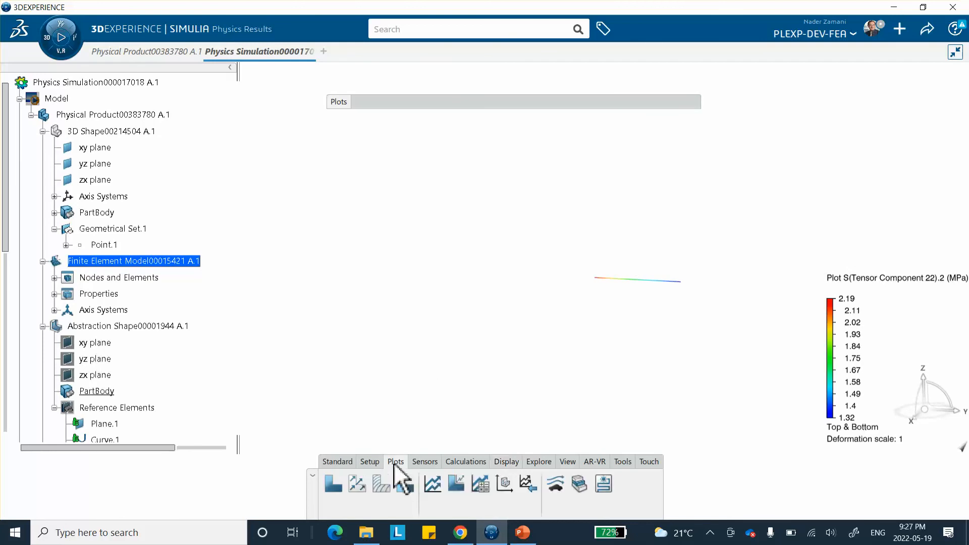
{"action": "left_click", "coordinate": [369, 462]}
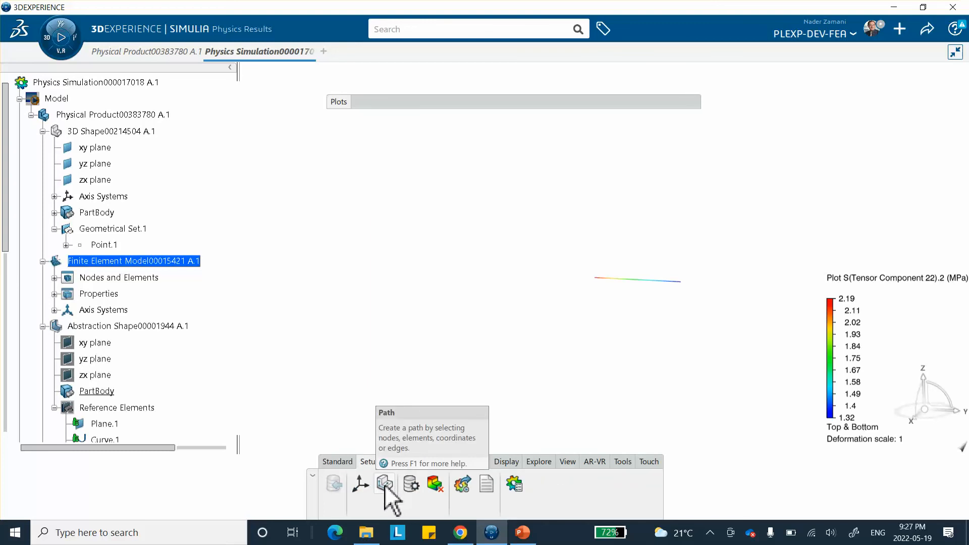
{"action": "middle_click_drag", "start_coordinate": [590, 397], "coordinate": [379, 314]}
{"action": "middle_click_drag", "start_coordinate": [719, 348], "coordinate": [551, 328]}
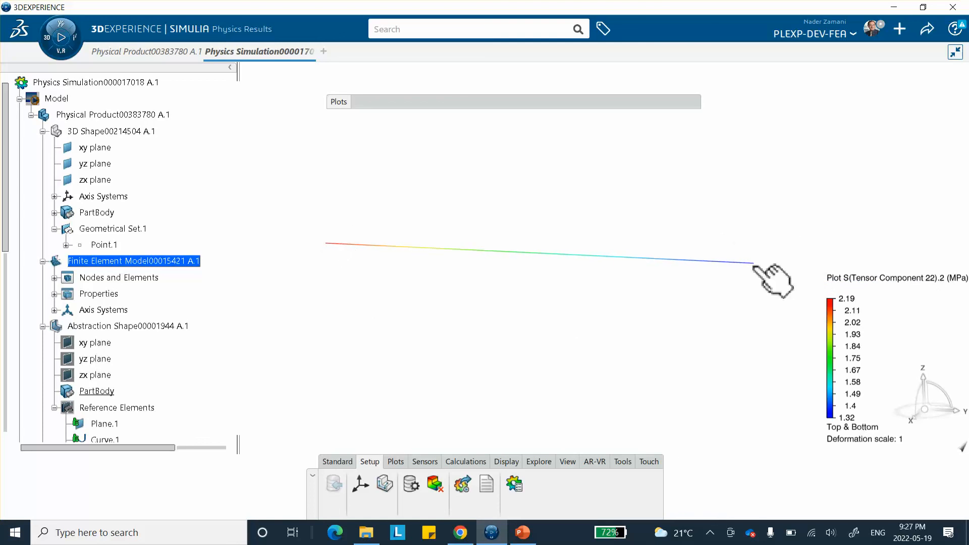
{"action": "left_click", "coordinate": [382, 484]}
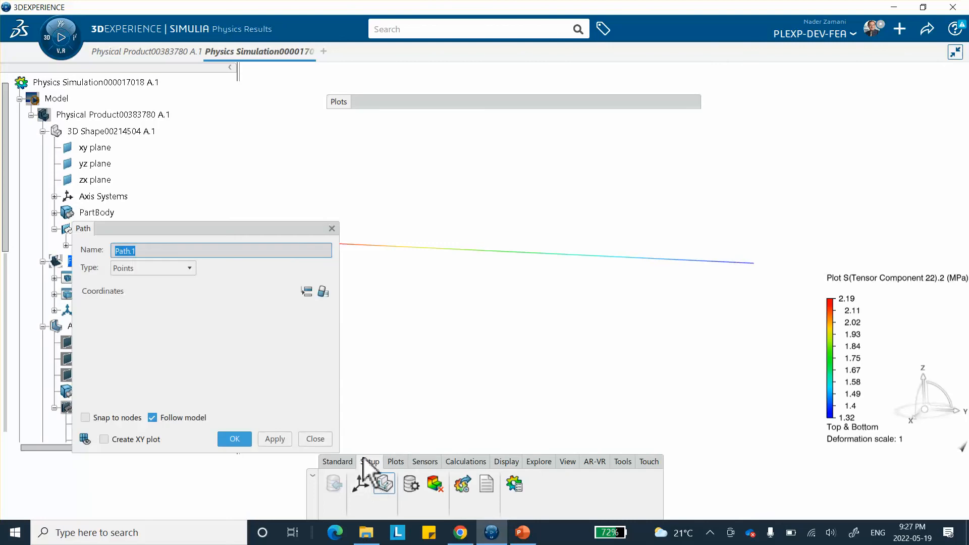
{"action": "middle_click_drag", "start_coordinate": [374, 300], "coordinate": [398, 300]}
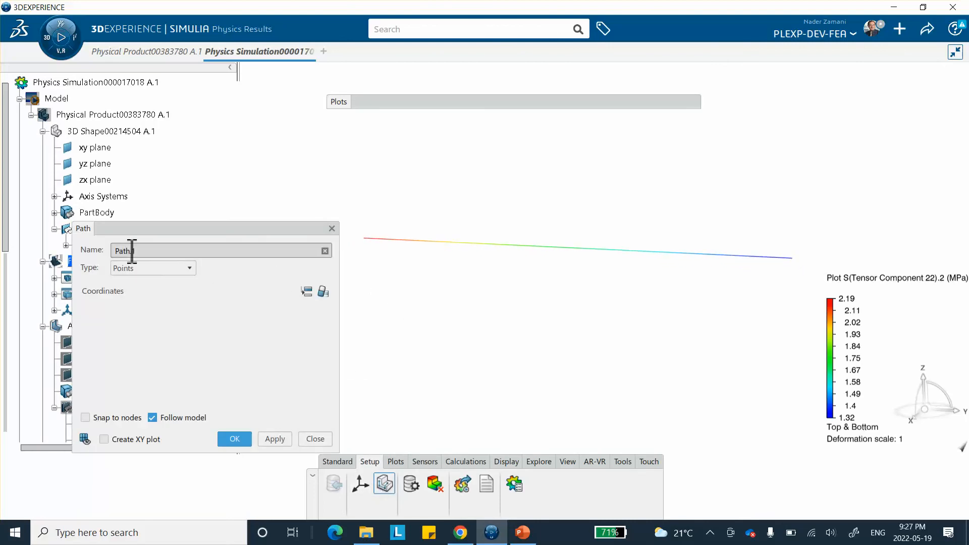
{"action": "left_click", "coordinate": [176, 267]}
{"action": "left_click", "coordinate": [155, 281]}
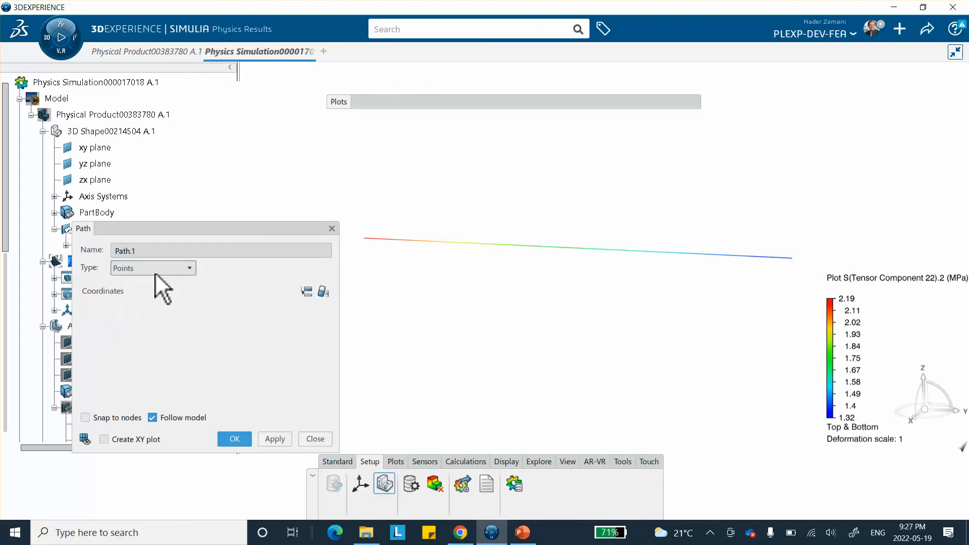
{"action": "left_click", "coordinate": [365, 237]}
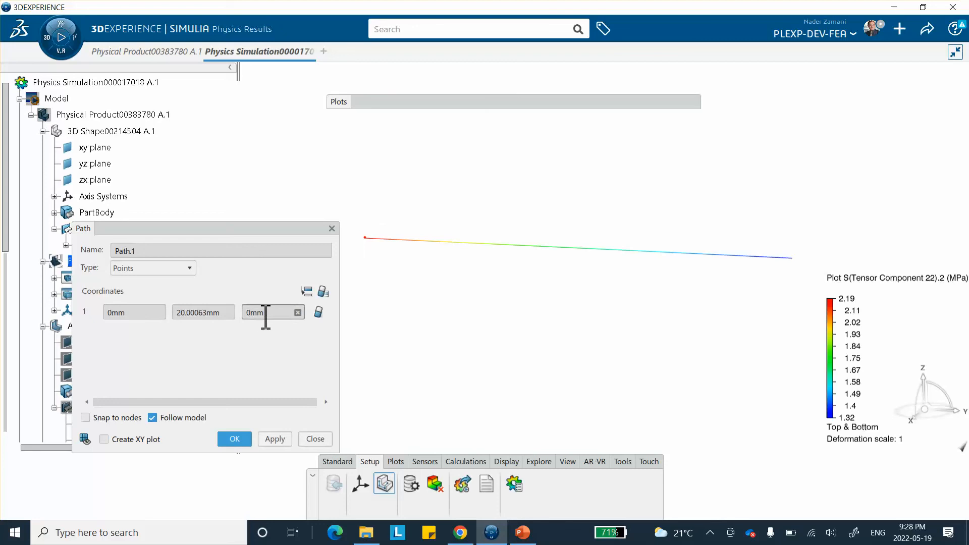
{"action": "left_click", "coordinate": [791, 258]}
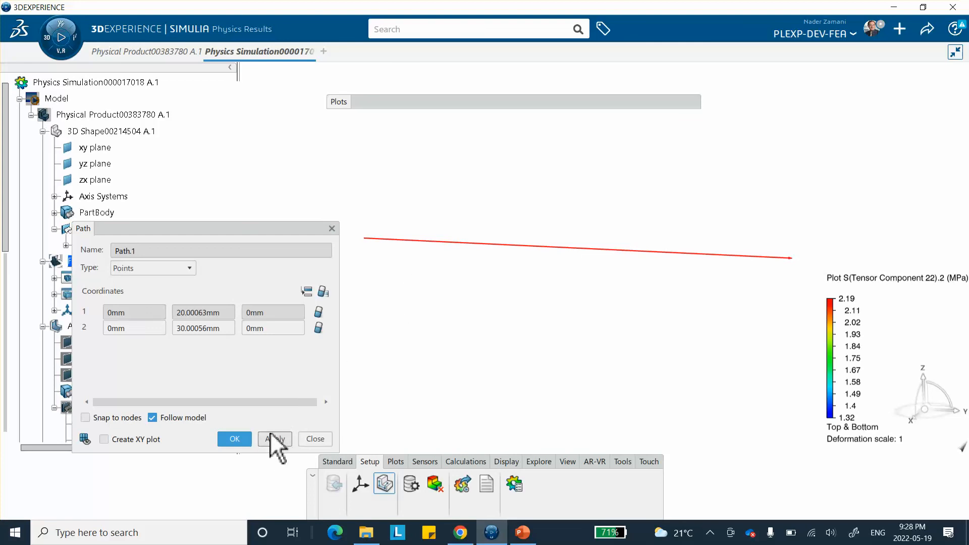
{"action": "left_click", "coordinate": [235, 442]}
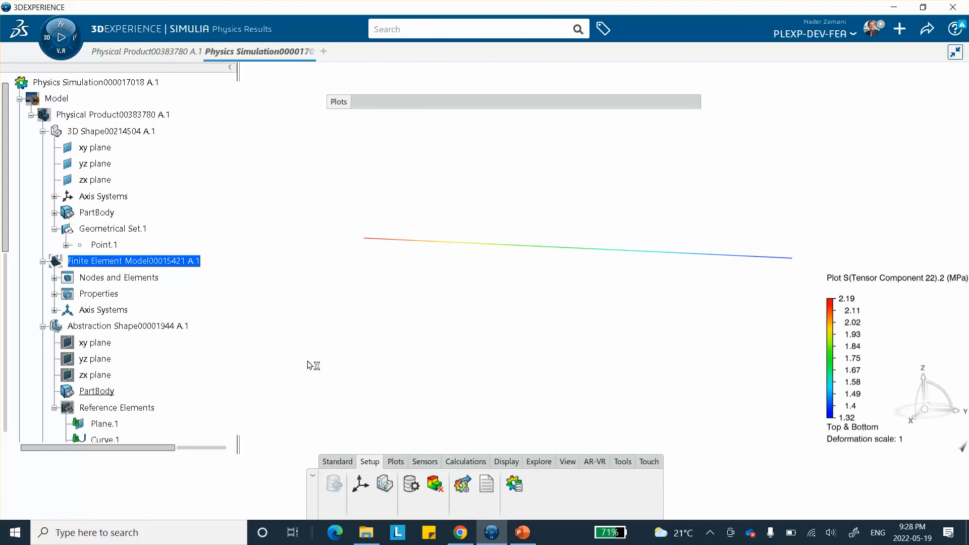
- Start an X-Y plot from Path.1 and consult slide 9 in PowerPoint for the description of the interval options
{"action": "left_click", "coordinate": [395, 461]}
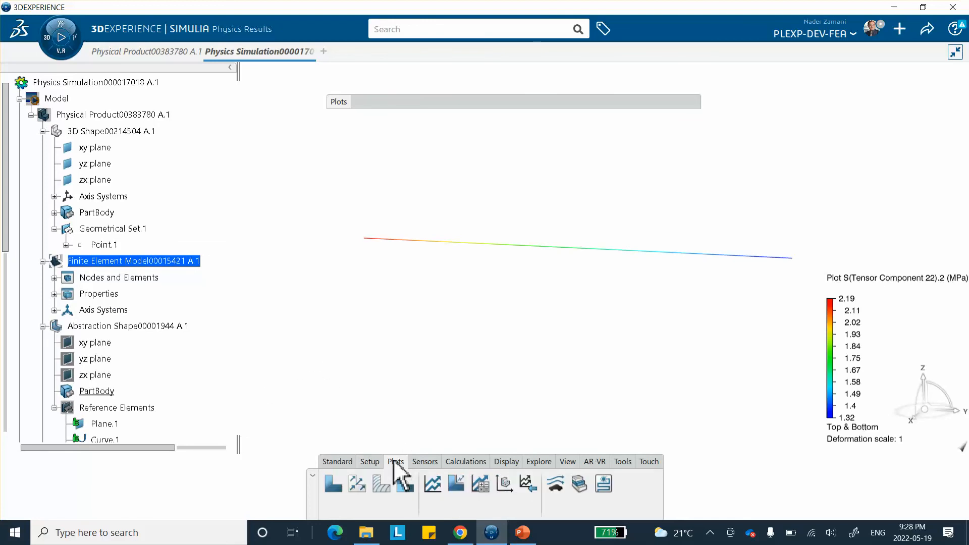
{"action": "left_click", "coordinate": [501, 484]}
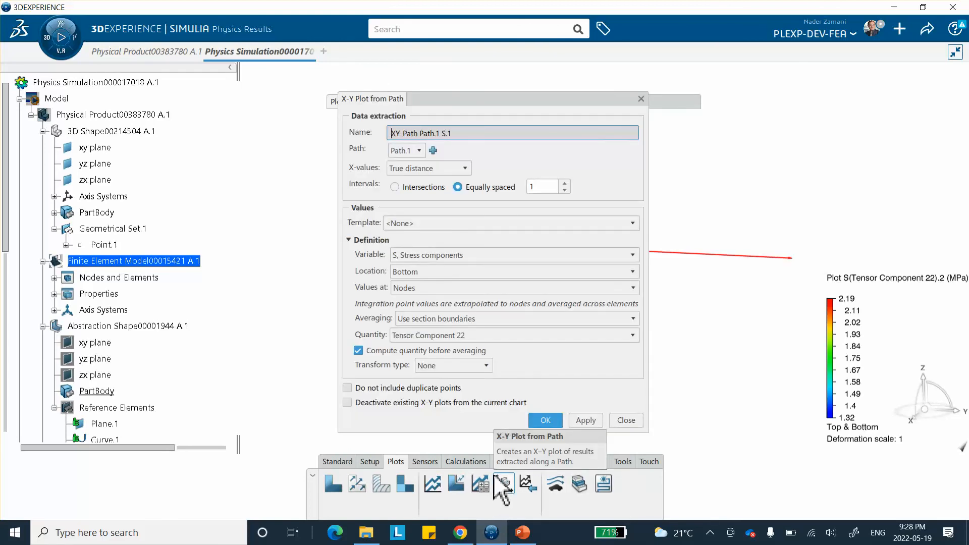
{"action": "left_click", "coordinate": [522, 532]}
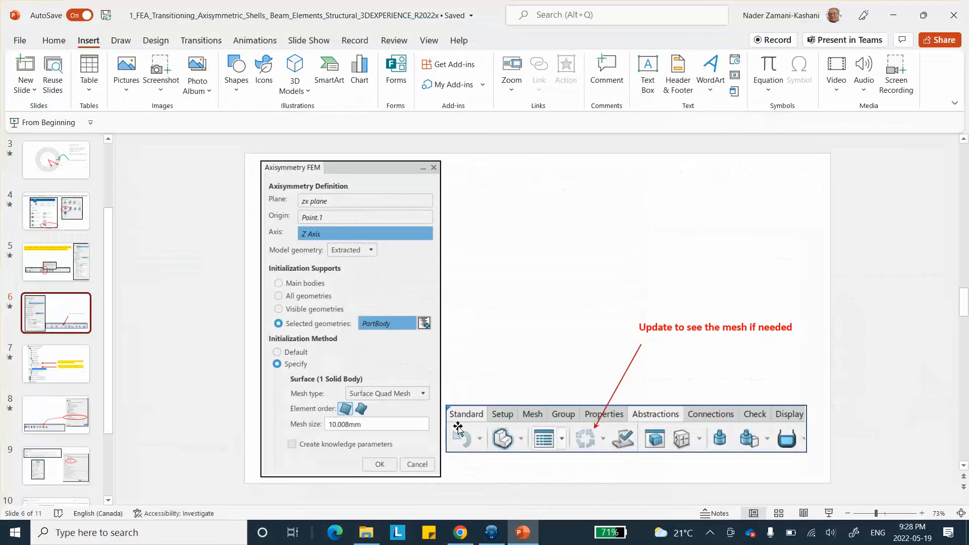
{"action": "left_click", "coordinate": [61, 471]}
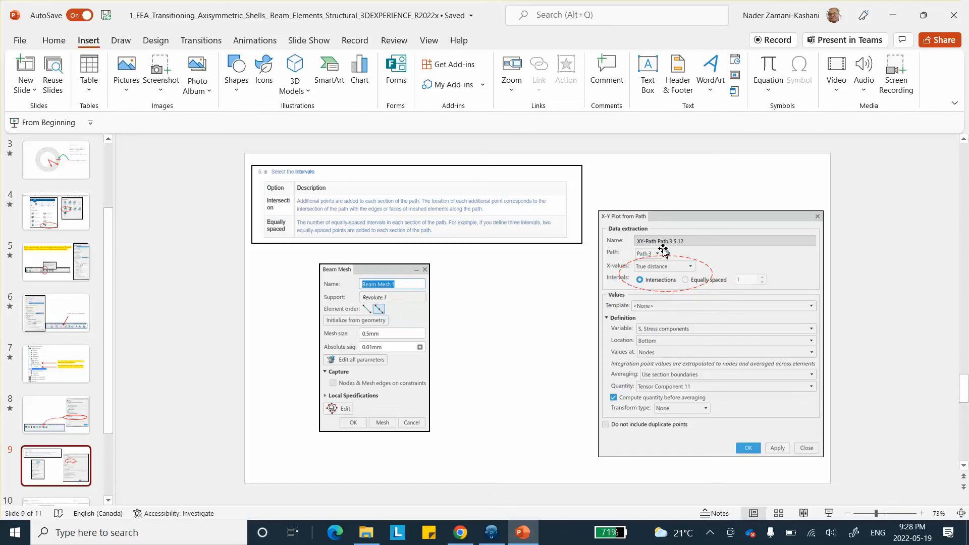
{"action": "left_click", "coordinate": [893, 15]}
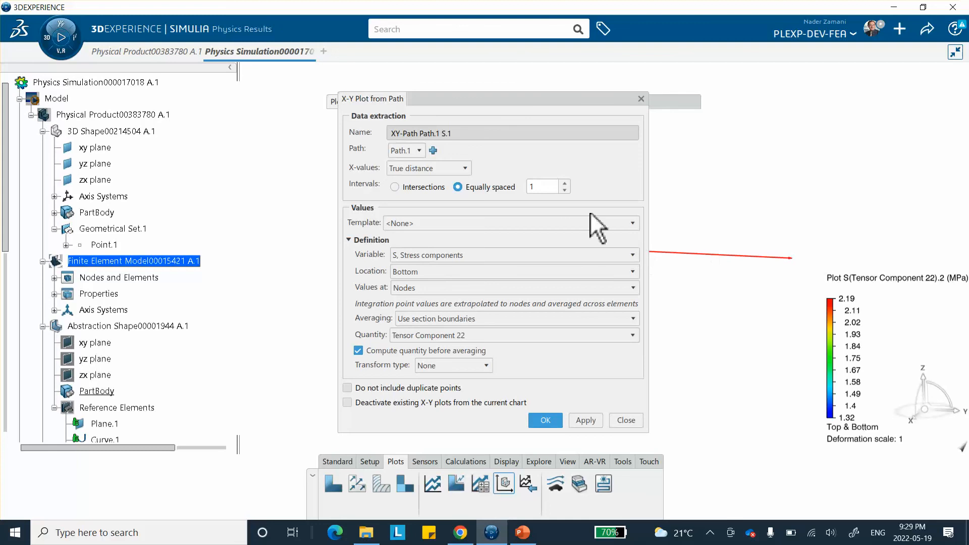
- Set the intervals to Intersections, plot Tensor Component 22 against true distance along Path.1, and move the plot viewer aside to inspect the curve
{"action": "left_click", "coordinate": [394, 187]}
{"action": "left_click_drag", "start_coordinate": [537, 98], "coordinate": [455, 85]}
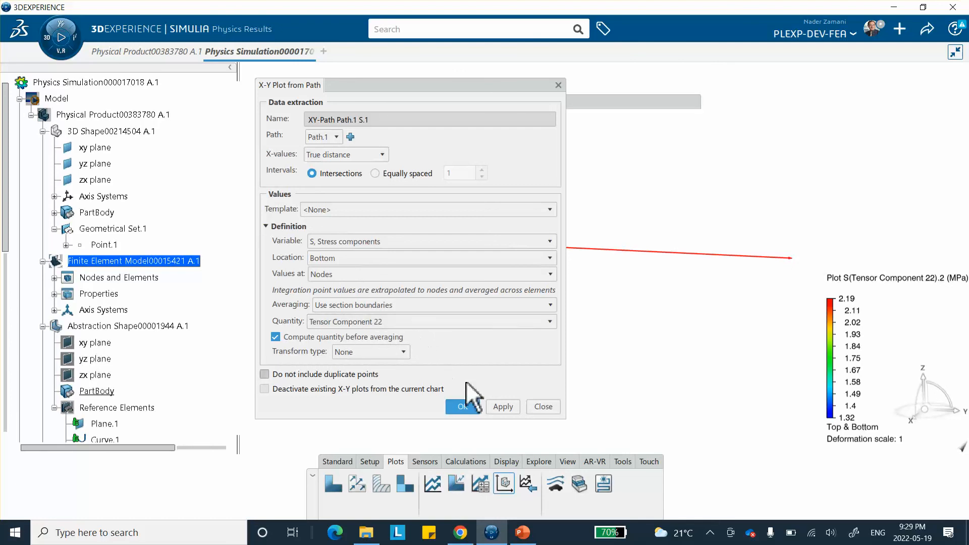
{"action": "left_click", "coordinate": [503, 405]}
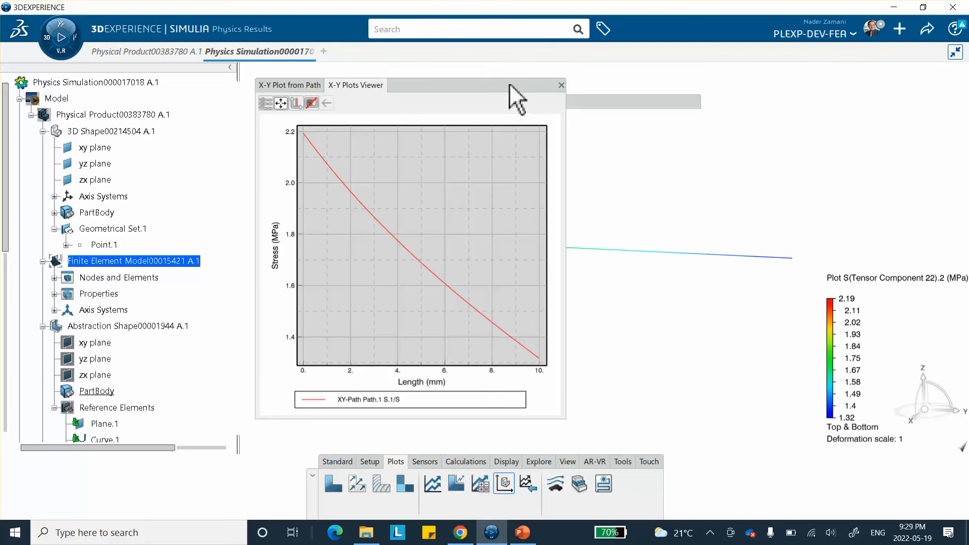
{"action": "left_click_drag", "start_coordinate": [515, 98], "coordinate": [779, 95]}
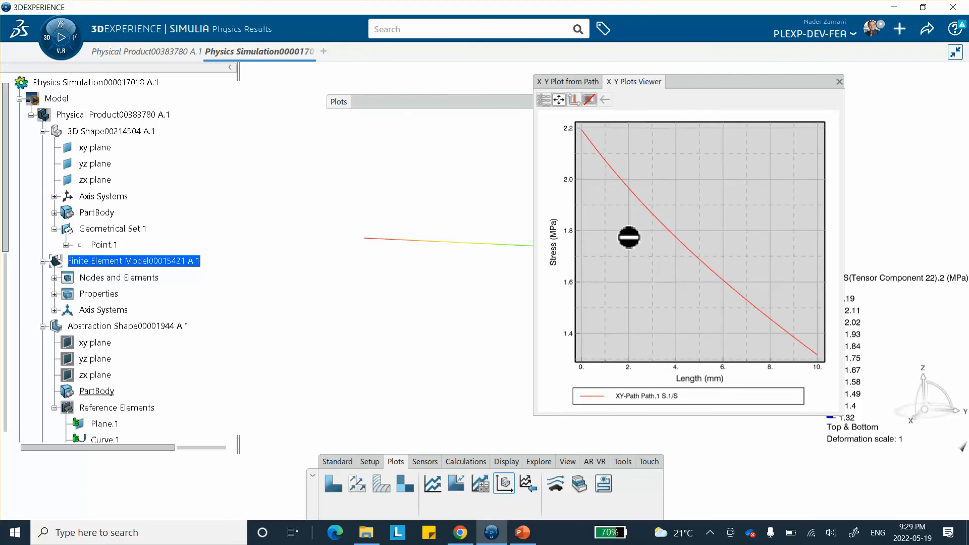
{"action": "mouse_move", "coordinate": [817, 356]}
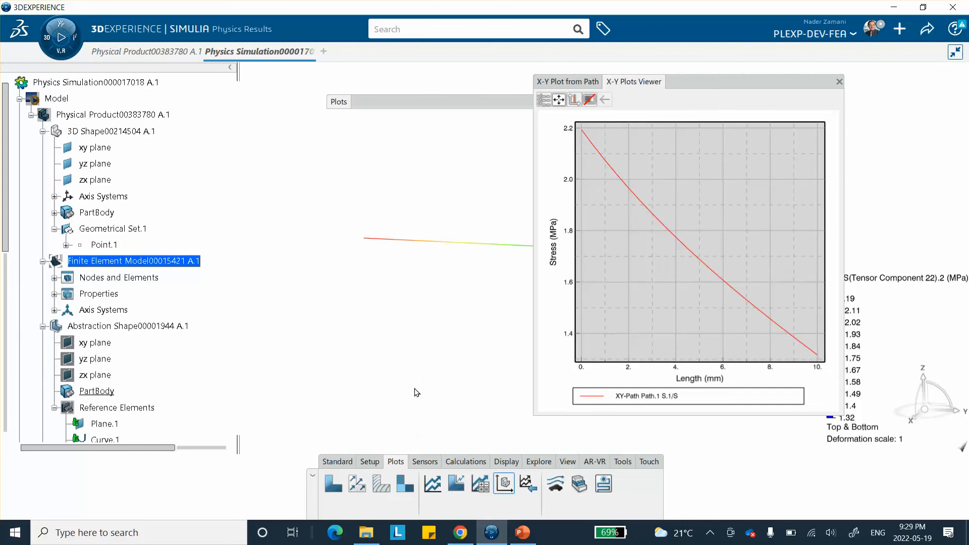
- Add a second X-Y plot of stress Tensor Component 11 against true distance along Path.1, with the intervals set to Intersections
{"action": "left_click", "coordinate": [501, 483]}
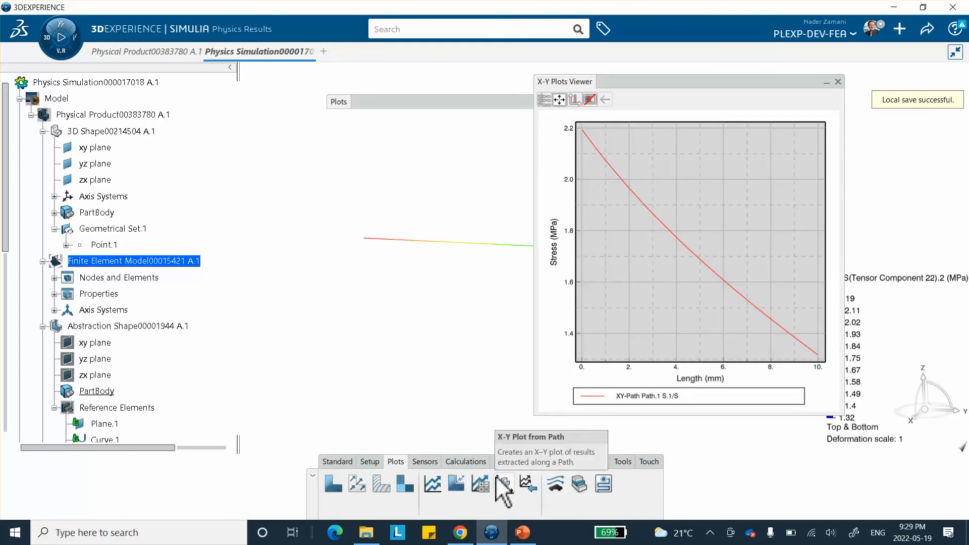
{"action": "left_click", "coordinate": [502, 484]}
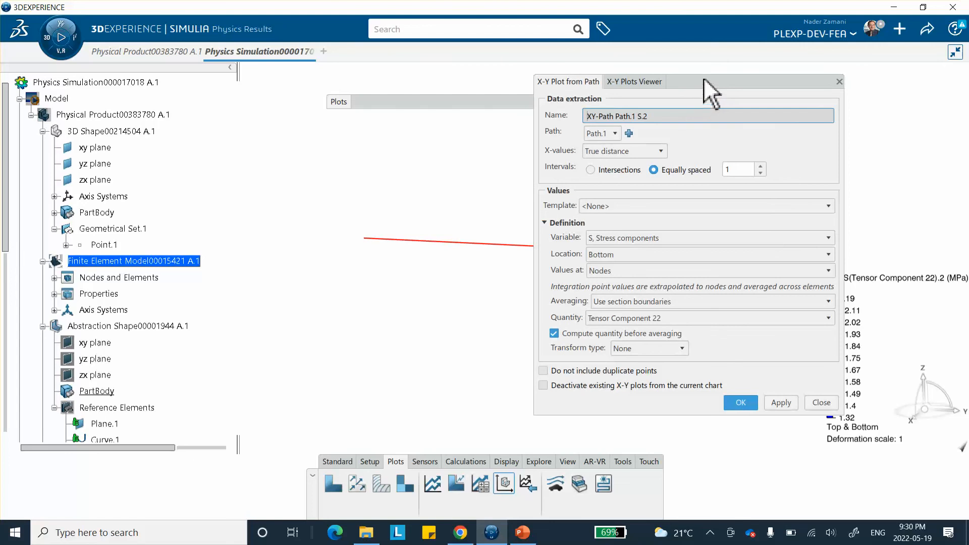
{"action": "left_click_drag", "start_coordinate": [707, 91], "coordinate": [282, 112]}
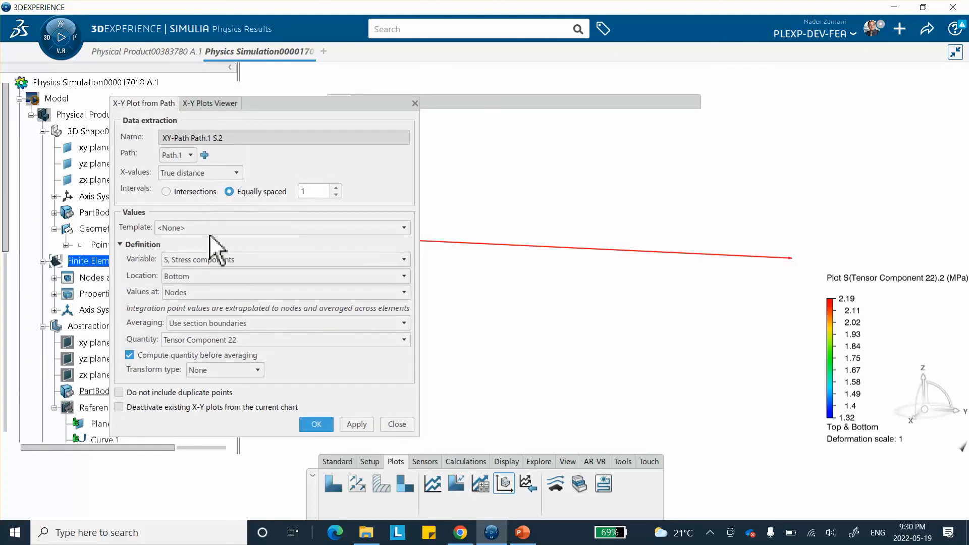
{"action": "left_click", "coordinate": [243, 340]}
{"action": "left_click", "coordinate": [226, 321]}
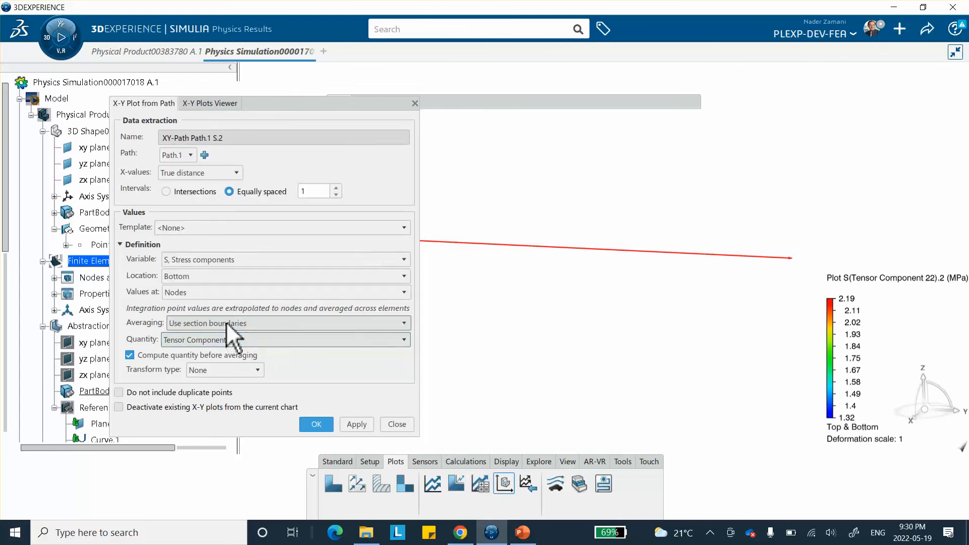
{"action": "left_click", "coordinate": [166, 191]}
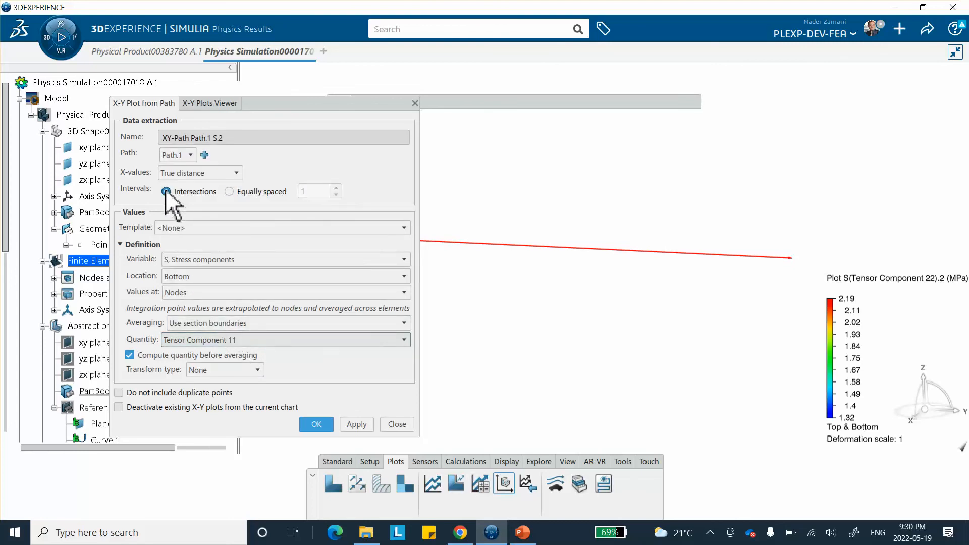
{"action": "left_click", "coordinate": [356, 424]}
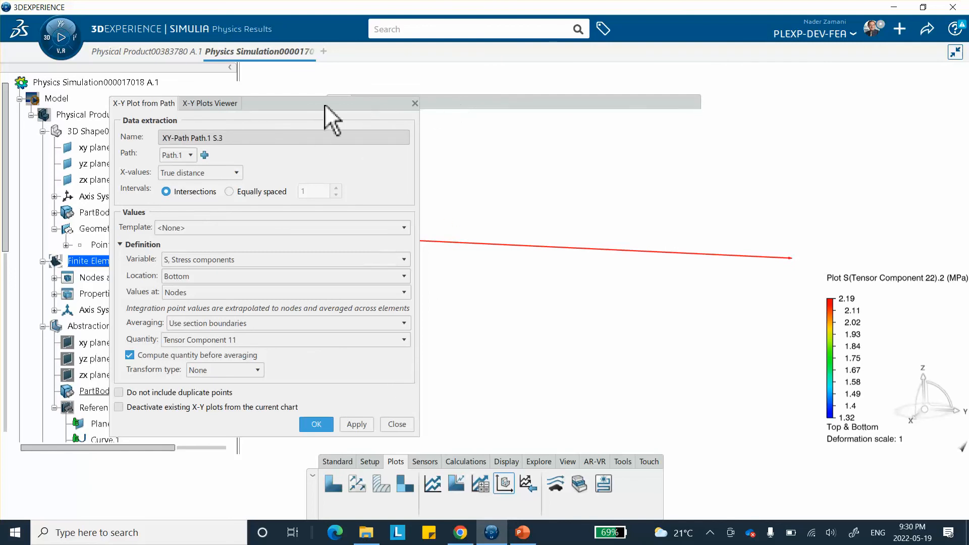
- Rearrange the floating dialogs and expand the structural analysis result in the model tree down to its individual X-Y plots
{"action": "mouse_move", "coordinate": [322, 107]}
{"action": "left_mouse_down"}
{"action": "mouse_move", "coordinate": [302, 118]}
{"action": "mouse_move", "coordinate": [317, 100]}
{"action": "left_mouse_up"}
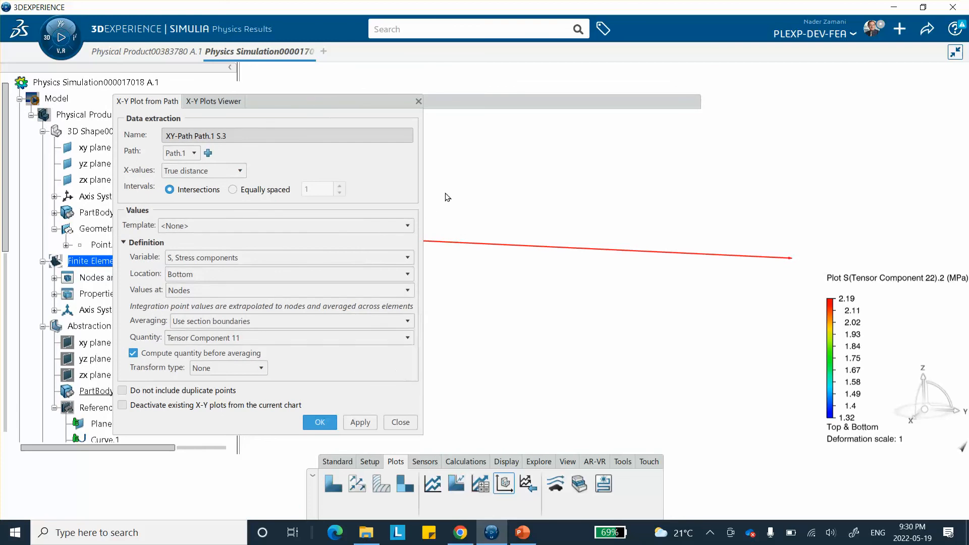
{"action": "left_click_drag", "start_coordinate": [602, 100], "coordinate": [727, 106]}
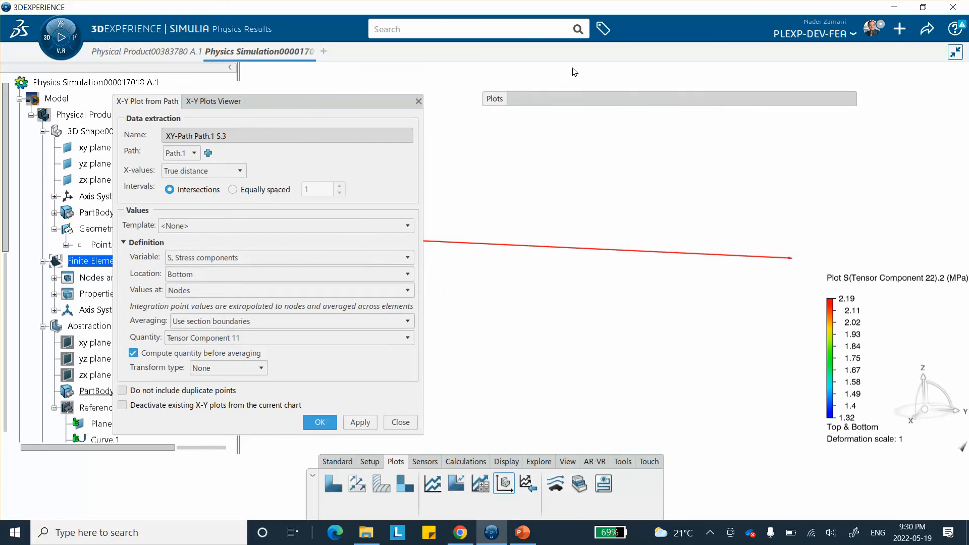
{"action": "left_click", "coordinate": [579, 98]}
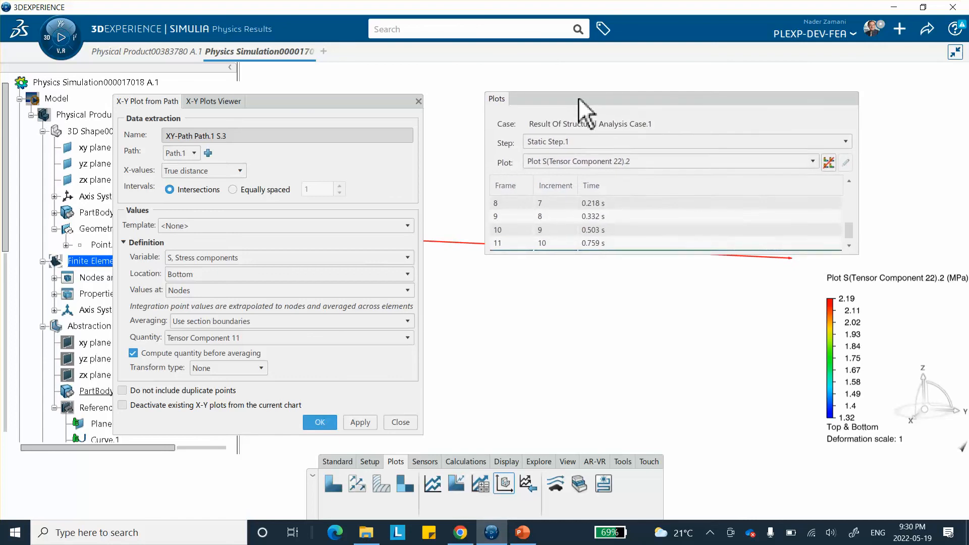
{"action": "left_click", "coordinate": [579, 98]}
{"action": "left_click_drag", "start_coordinate": [284, 104], "coordinate": [461, 117]}
{"action": "scroll", "coordinate": [130, 298], "scroll_direction": "down", "scroll_amount": 10}
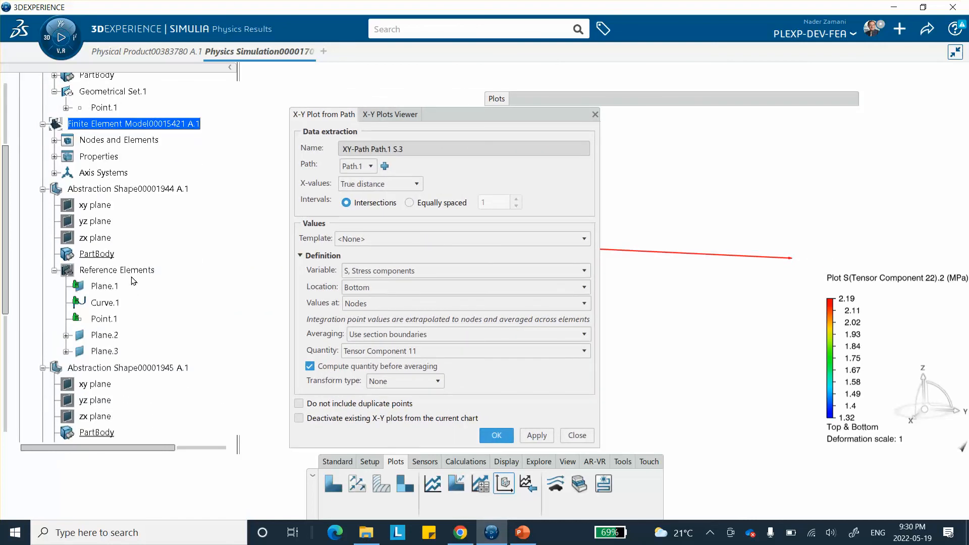
{"action": "scroll", "coordinate": [92, 319], "scroll_direction": "down", "scroll_amount": 3}
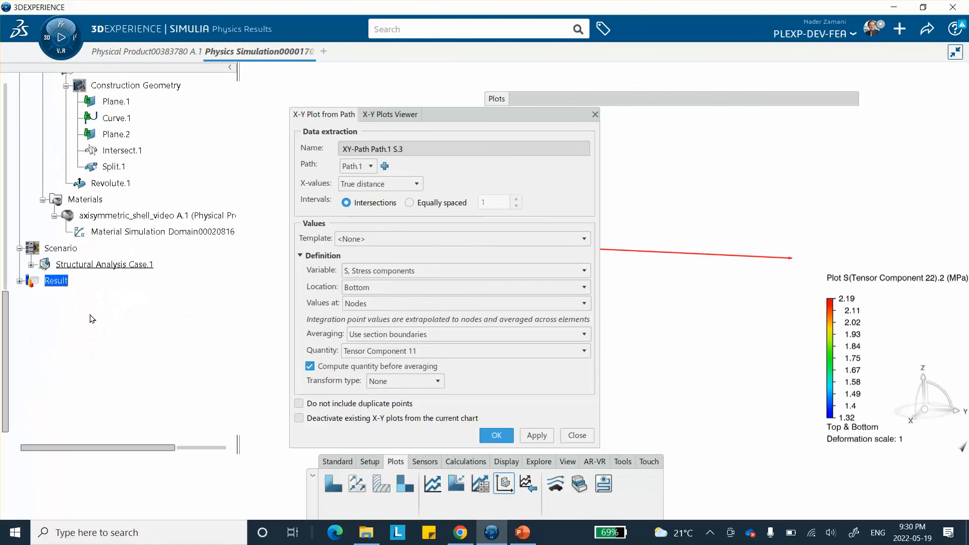
{"action": "left_click", "coordinate": [31, 265]}
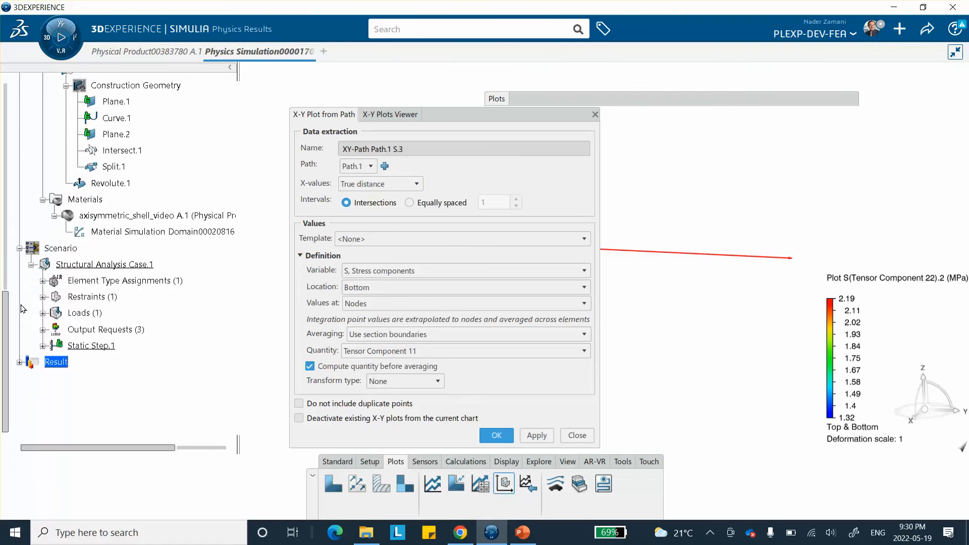
{"action": "left_click", "coordinate": [19, 362]}
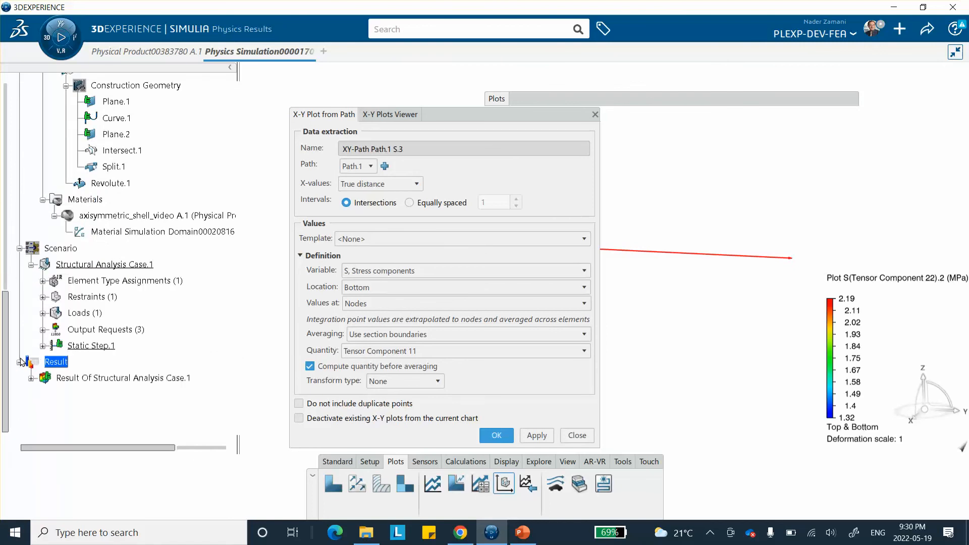
{"action": "scroll", "coordinate": [69, 264], "scroll_direction": "down", "scroll_amount": 4}
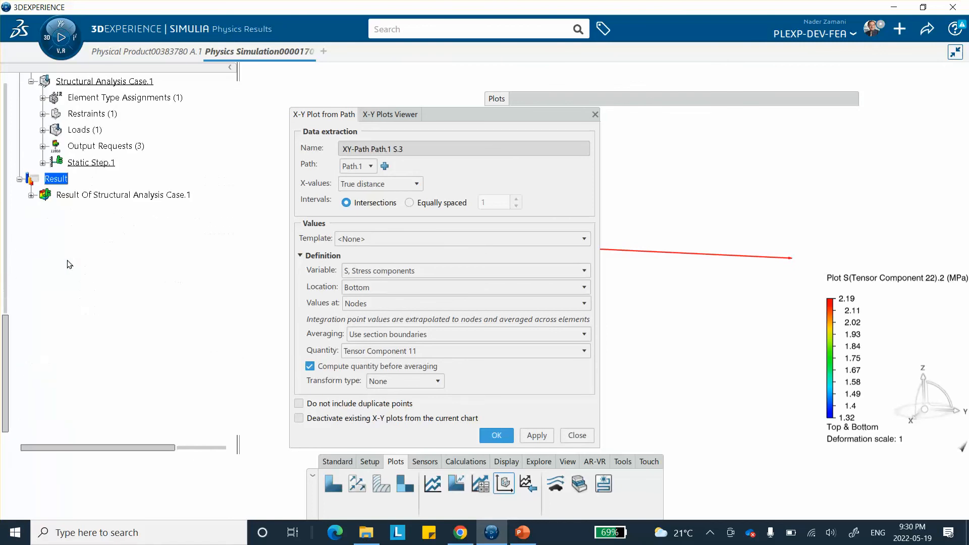
{"action": "left_click", "coordinate": [31, 195]}
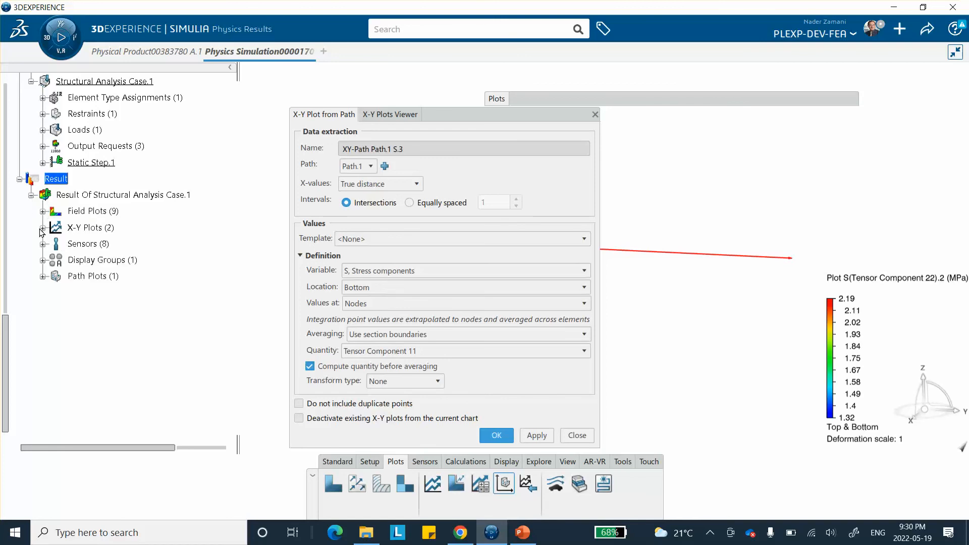
{"action": "left_click", "coordinate": [43, 228]}
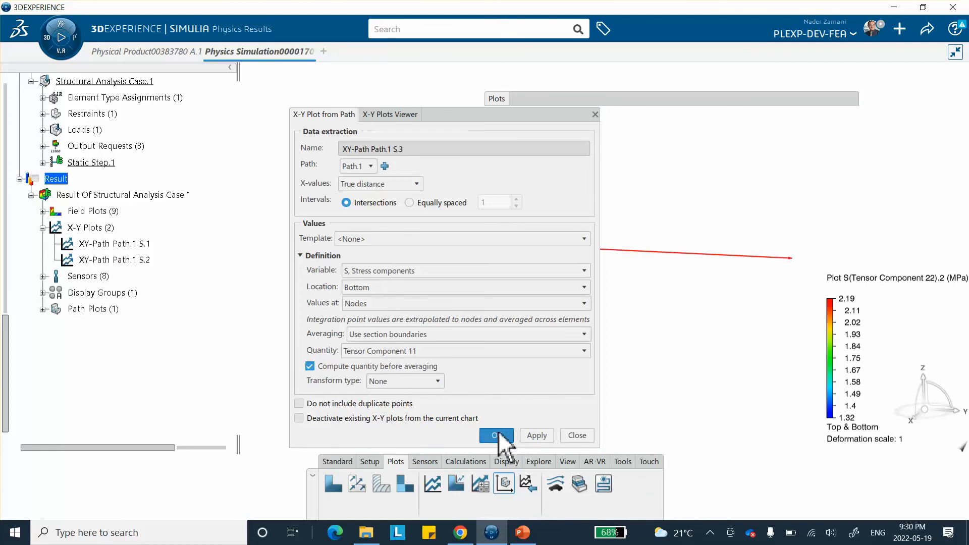
- Close the X-Y plot definition and move the plot viewer aside to compare the two stress curves
{"action": "left_click", "coordinate": [578, 435]}
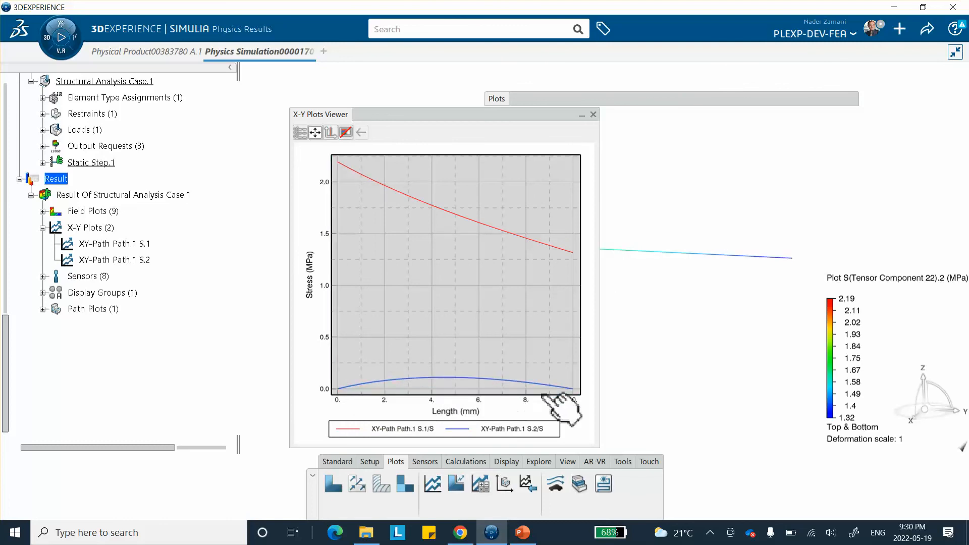
{"action": "mouse_move", "coordinate": [541, 385]}
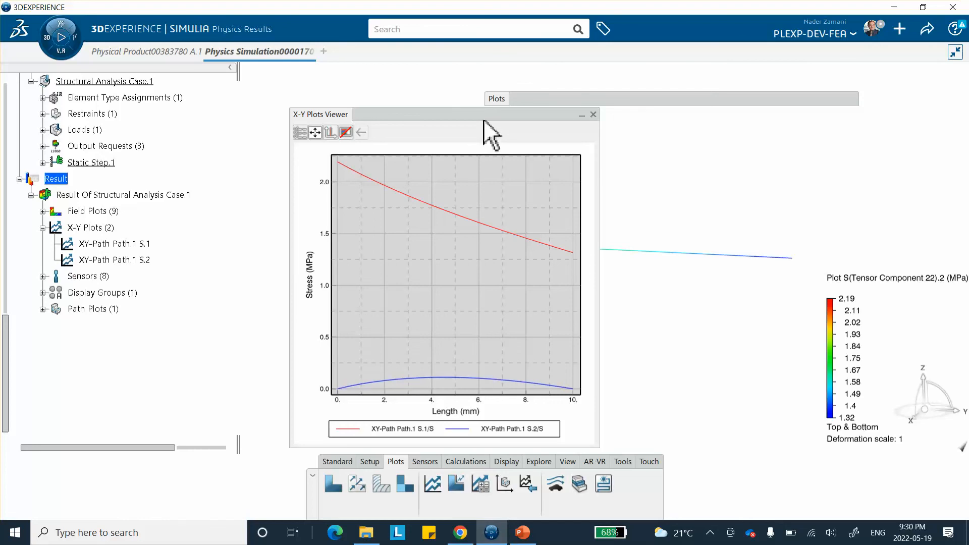
{"action": "left_click_drag", "start_coordinate": [492, 119], "coordinate": [607, 108]}
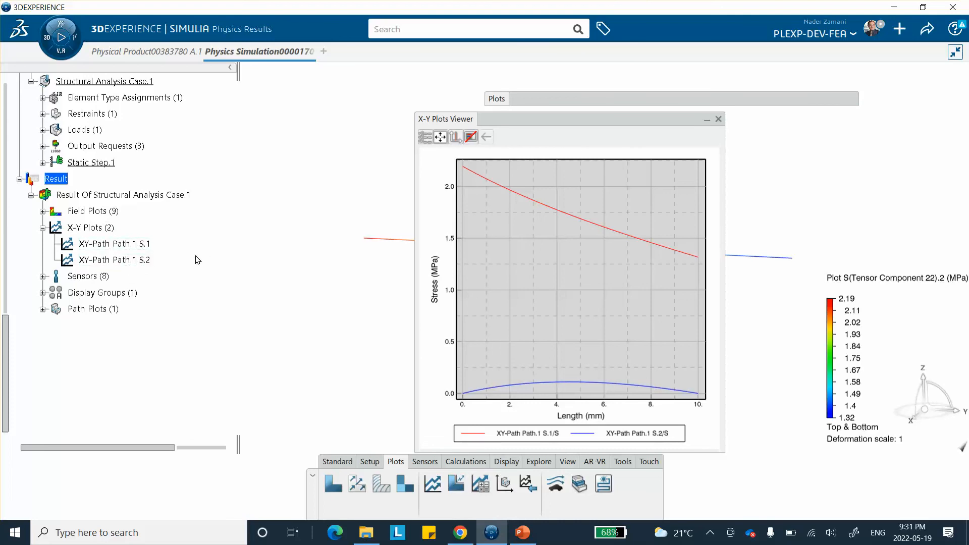
- Export the XY-Path Path.1 S.1 curve as an Excel Workbook (*.xlsx) and look through its length and stress values
{"action": "right_click", "coordinate": [127, 244]}
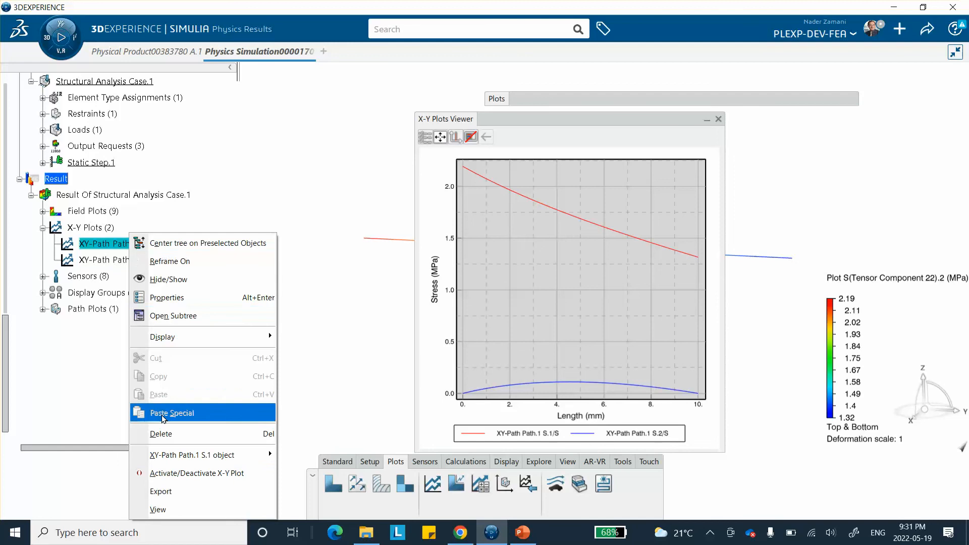
{"action": "left_click", "coordinate": [165, 492]}
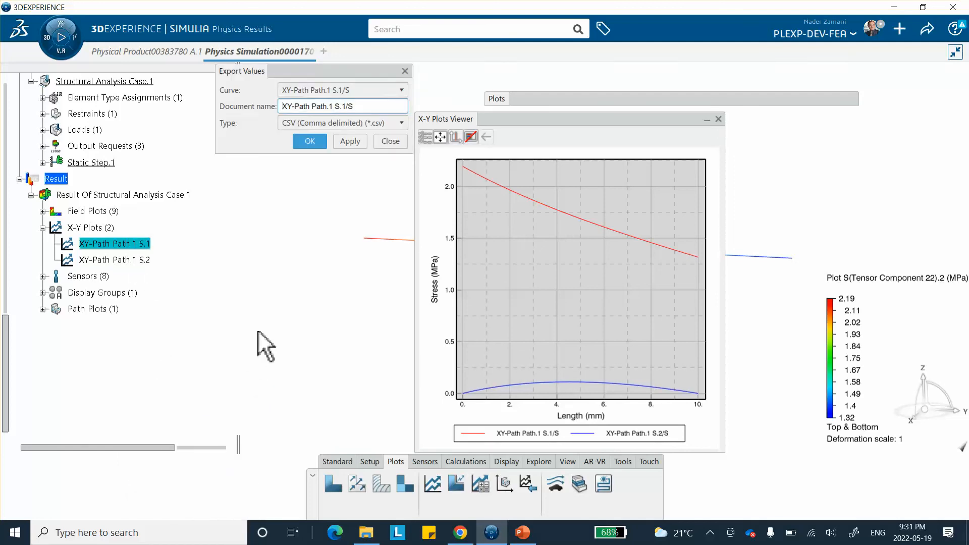
{"action": "left_click", "coordinate": [401, 123]}
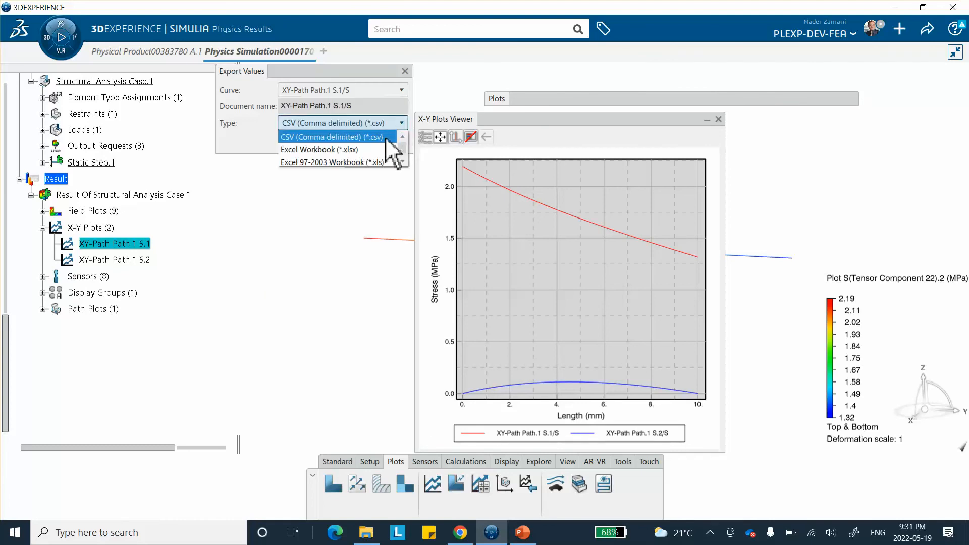
{"action": "left_click", "coordinate": [374, 149]}
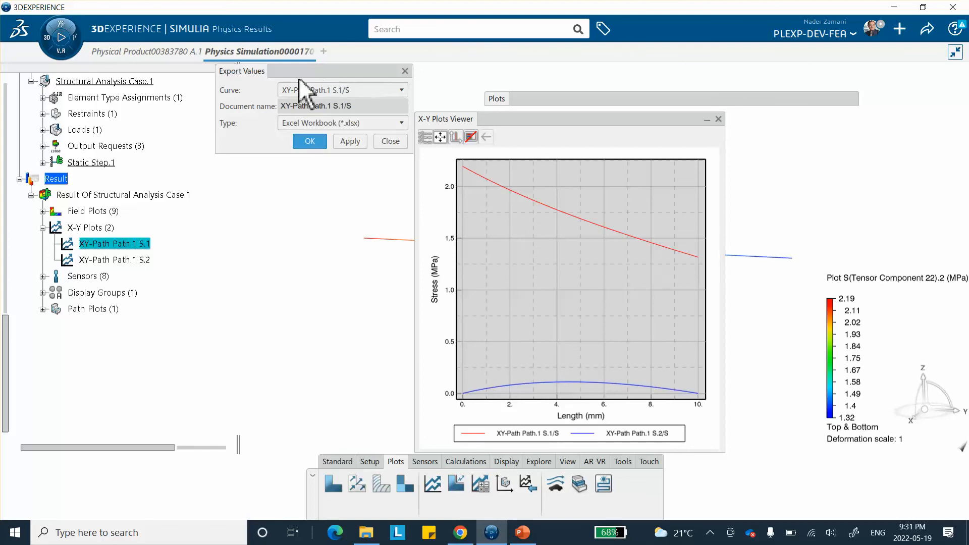
{"action": "left_click", "coordinate": [309, 142]}
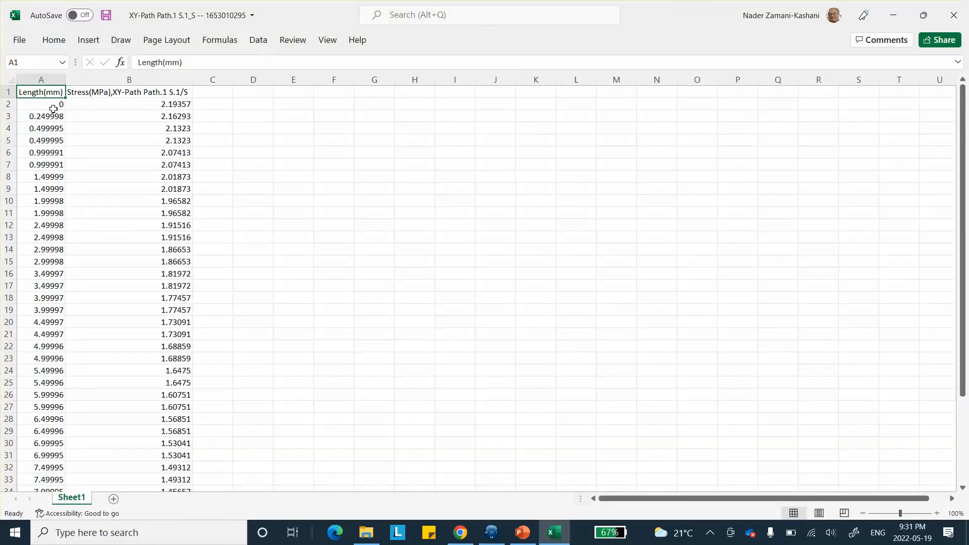
{"action": "scroll", "coordinate": [40, 354], "scroll_direction": "down", "scroll_amount": 3}
{"action": "scroll", "coordinate": [89, 219], "scroll_direction": "up", "scroll_amount": 3}
{"action": "scroll", "coordinate": [67, 241], "scroll_direction": "down", "scroll_amount": 6}
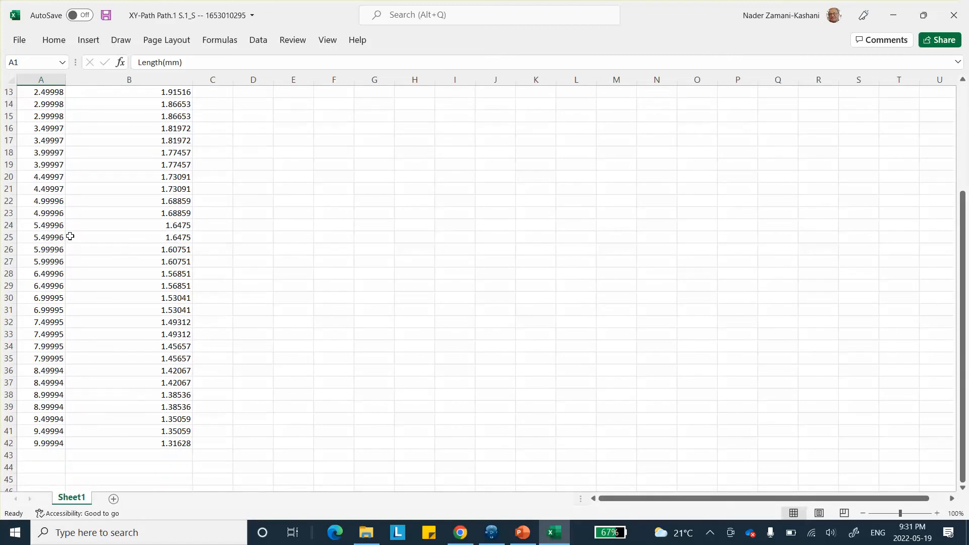
{"action": "scroll", "coordinate": [218, 320], "scroll_direction": "up", "scroll_amount": 6}
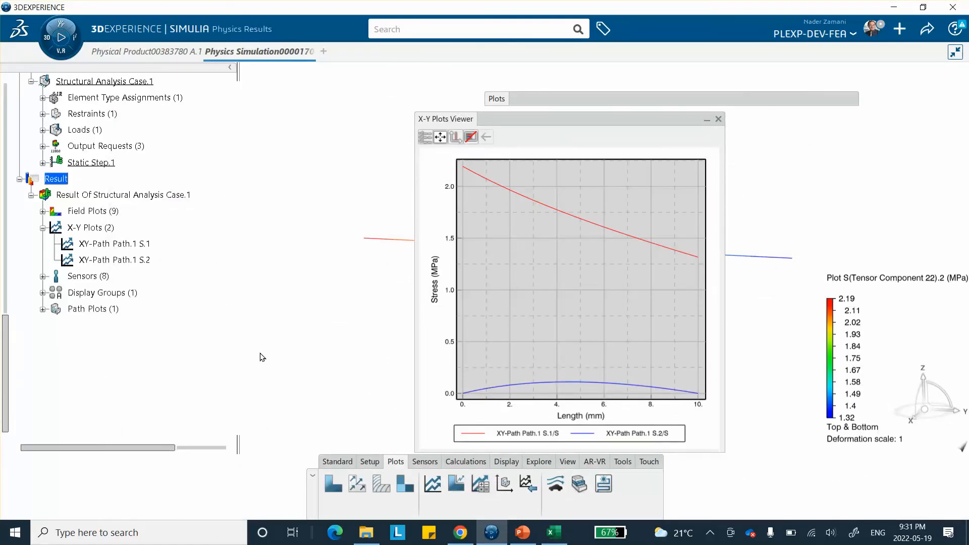
- Export the XY-Path Path.1 S.2 curve values as an Excel Workbook (*.xlsx)
{"action": "right_click", "coordinate": [113, 259]}
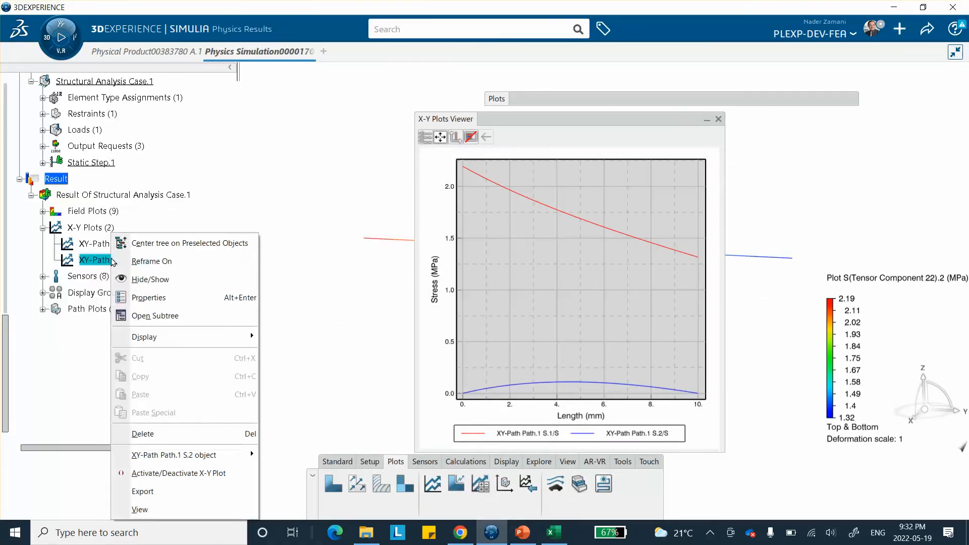
{"action": "left_click", "coordinate": [142, 491]}
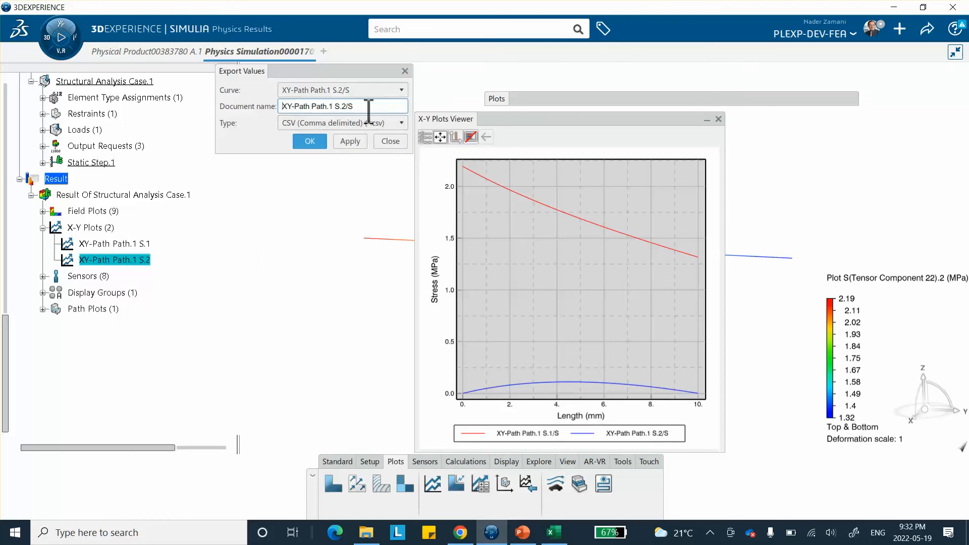
{"action": "left_click", "coordinate": [401, 123]}
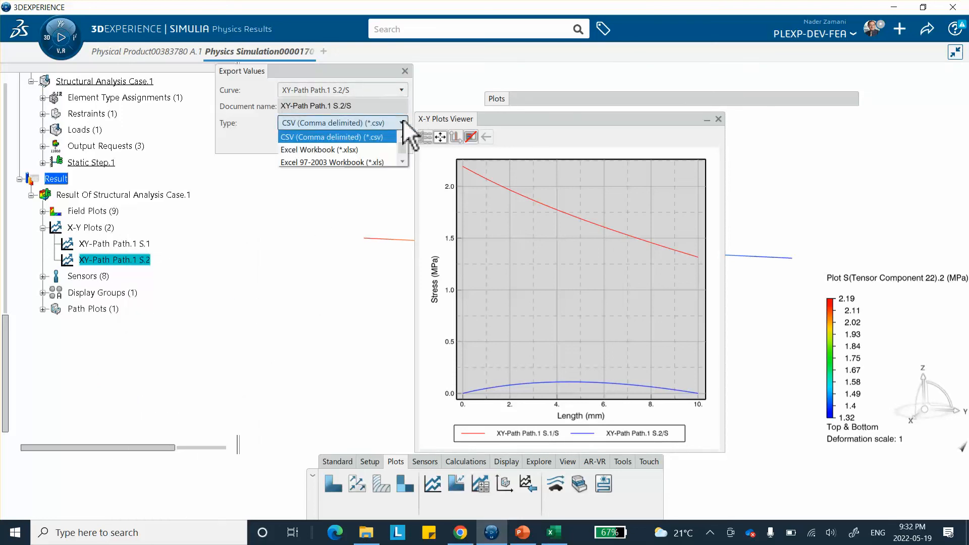
{"action": "left_click", "coordinate": [332, 149]}
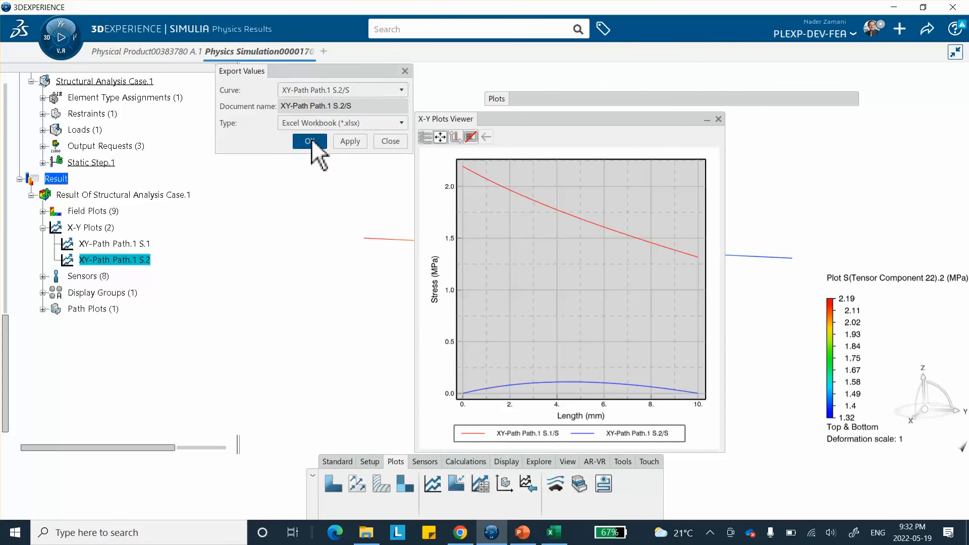
{"action": "left_click", "coordinate": [310, 142]}
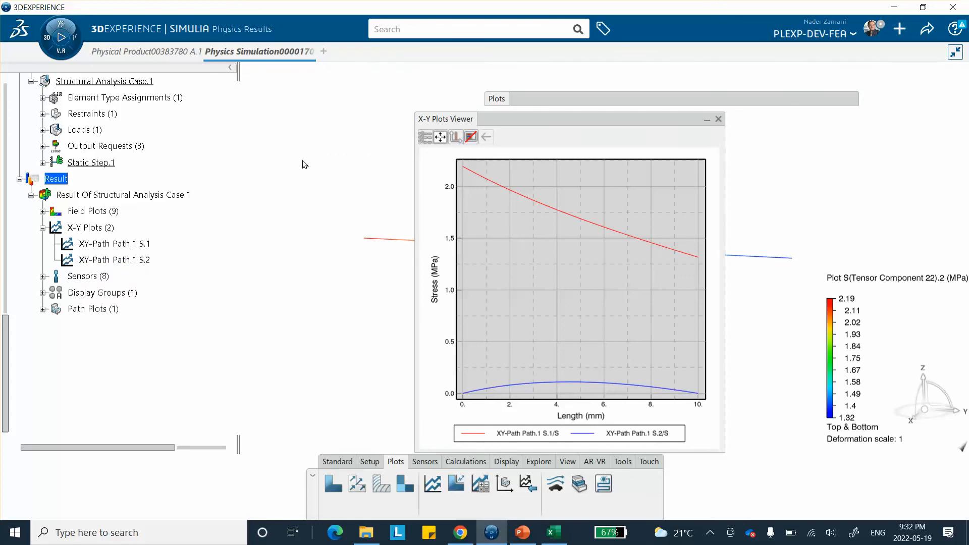
- Switch to Excel and copy the length and stress data in cells A1:B42 of the XY-Path Path.1 S.2 workbook
{"action": "left_click", "coordinate": [557, 537]}
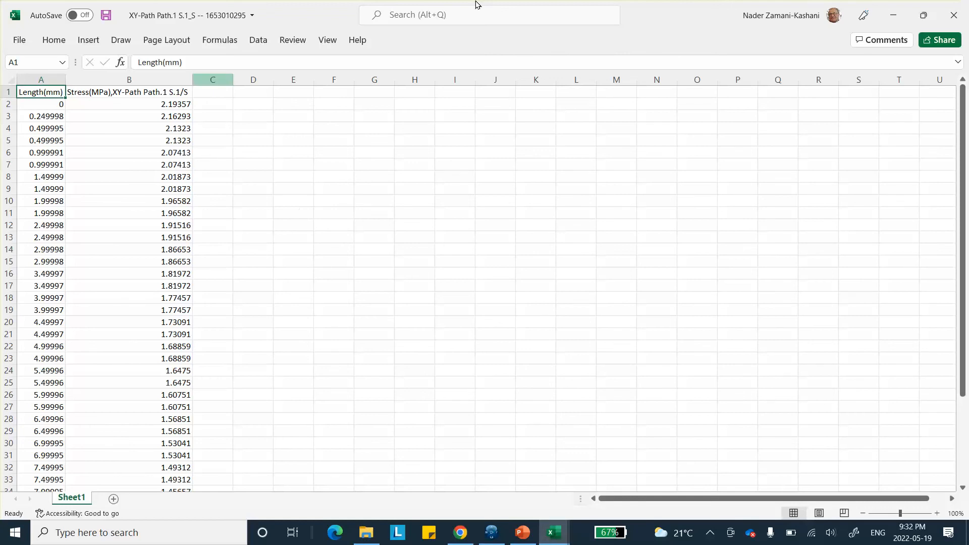
{"action": "left_click", "coordinate": [894, 17]}
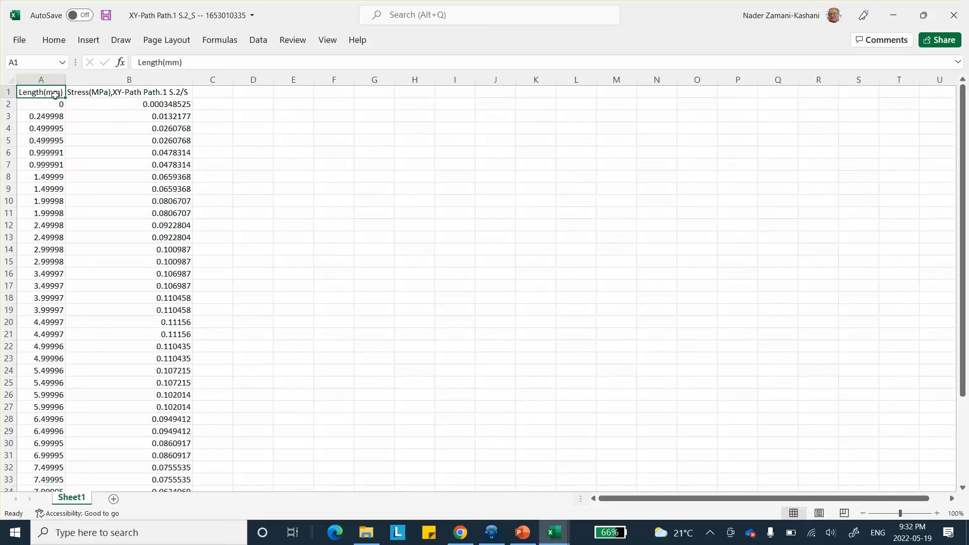
{"action": "left_click_drag", "start_coordinate": [54, 93], "coordinate": [166, 455]}
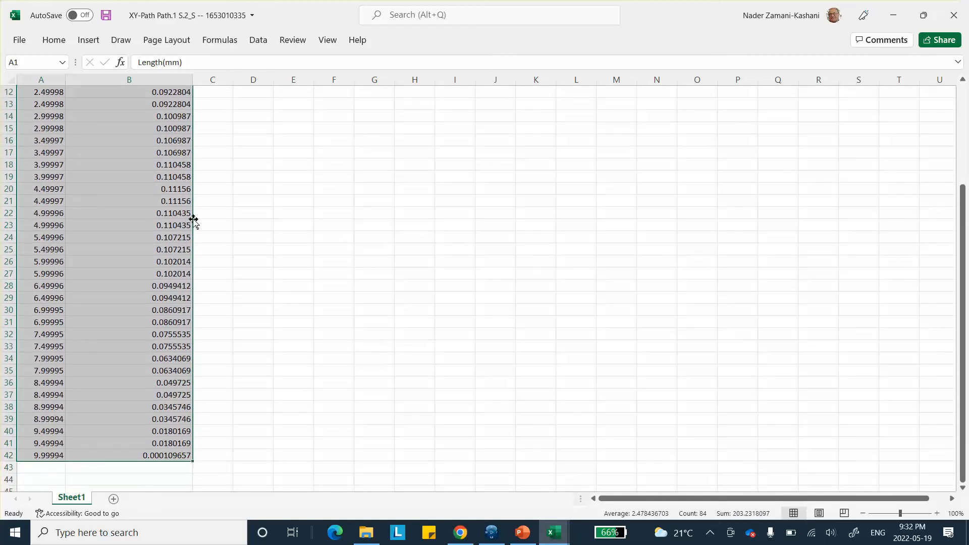
{"action": "left_click", "coordinate": [56, 40]}
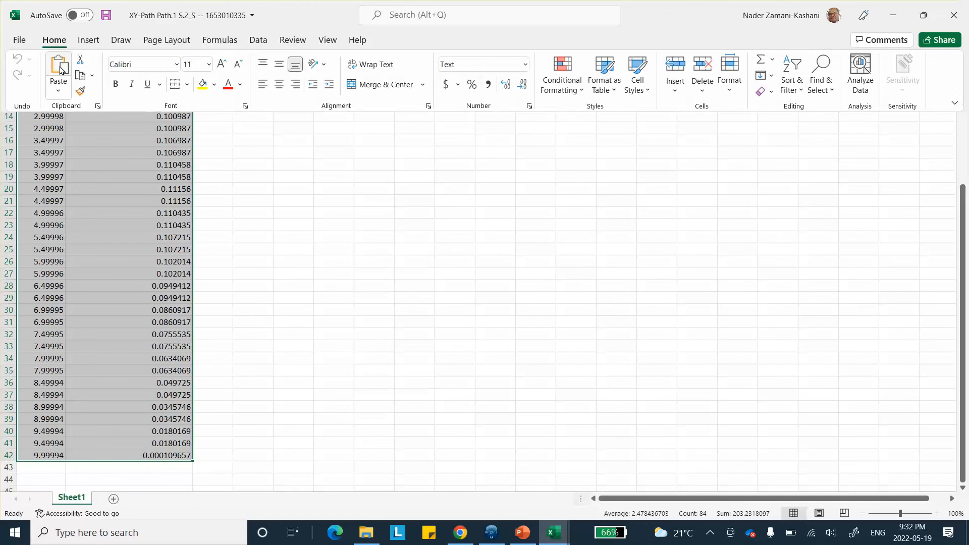
{"action": "left_click", "coordinate": [80, 75]}
{"action": "left_click", "coordinate": [892, 15]}
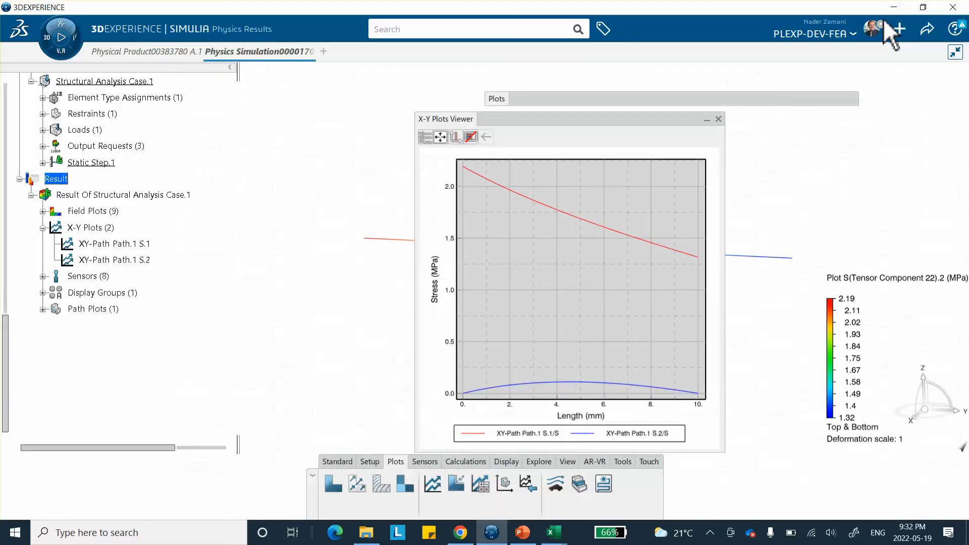
- Paste the copied S.2 length and stress columns into the XY-Path Path.1 S.1 workbook, starting at cell E1
{"action": "mouse_move", "coordinate": [553, 532]}
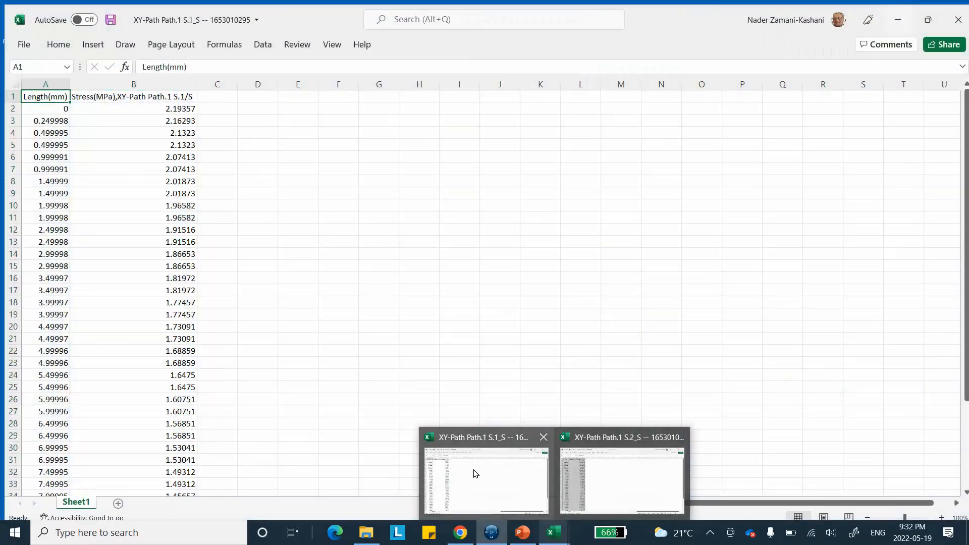
{"action": "left_click", "coordinate": [475, 474]}
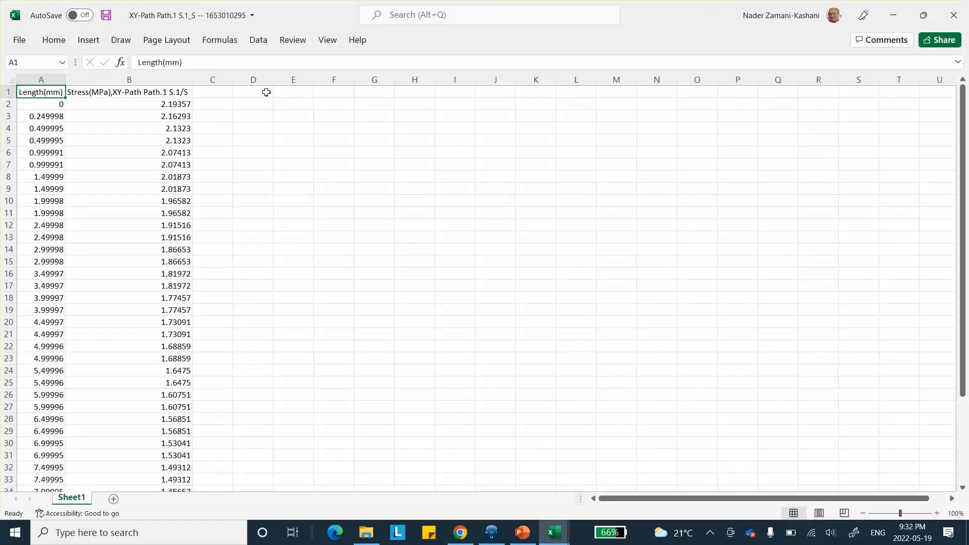
{"action": "left_click", "coordinate": [281, 91]}
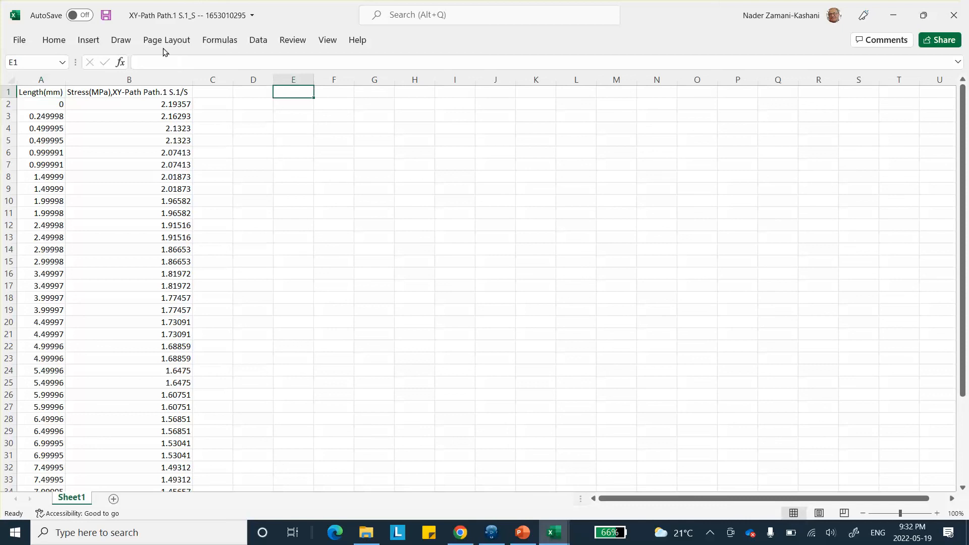
{"action": "left_click", "coordinate": [54, 39]}
{"action": "left_click", "coordinate": [54, 75]}
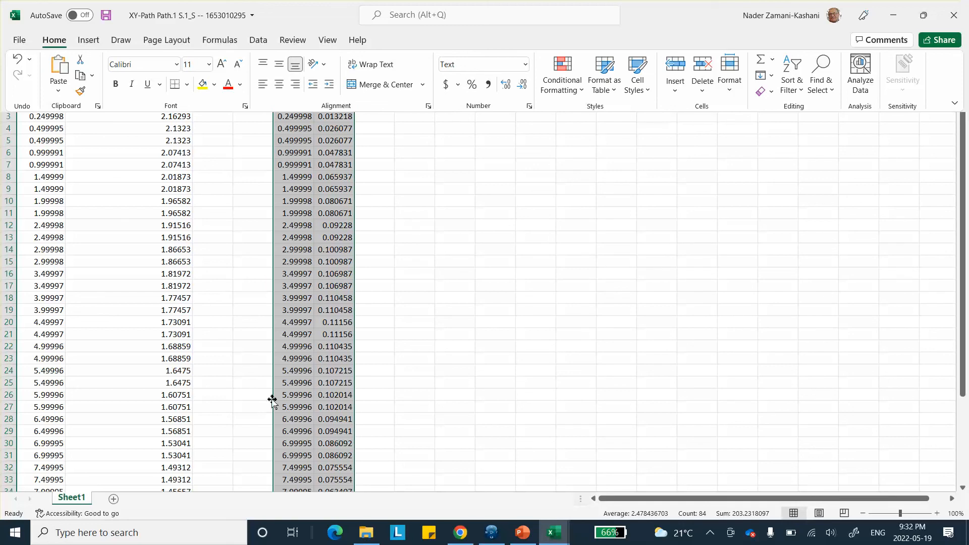
- Check the stress curves in 3DEXPERIENCE and return to the S.1 workbook in Excel to view both data sets side by side
{"action": "left_click", "coordinate": [891, 13]}
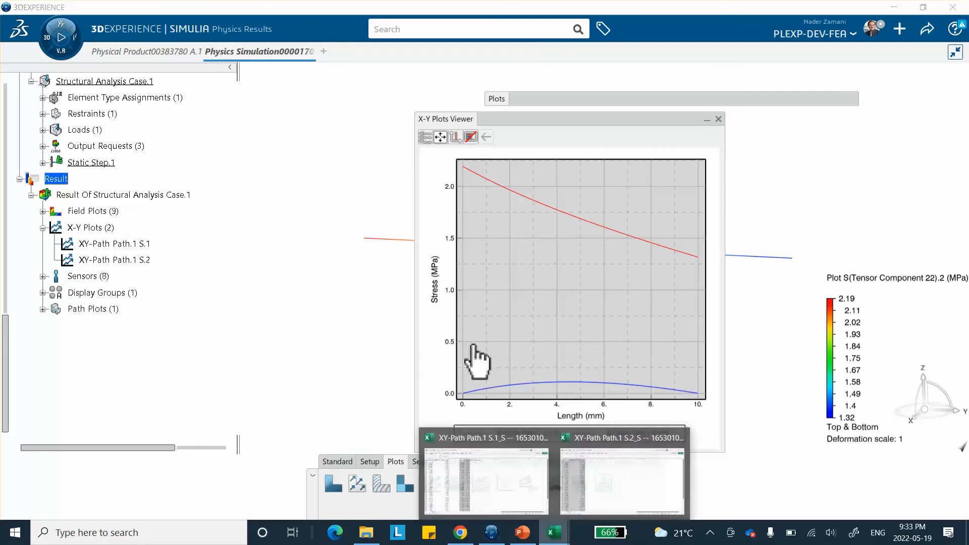
{"action": "left_click", "coordinate": [555, 535]}
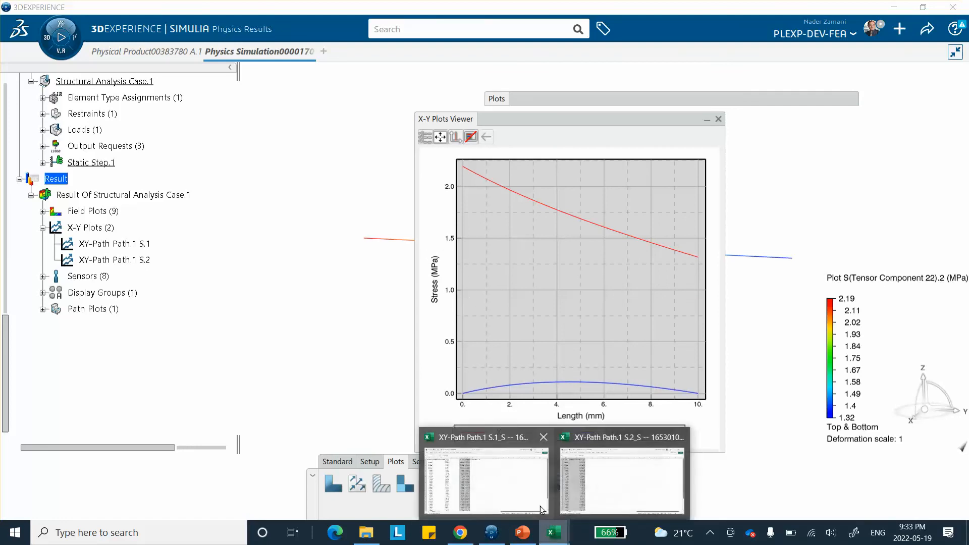
{"action": "left_click", "coordinate": [496, 475]}
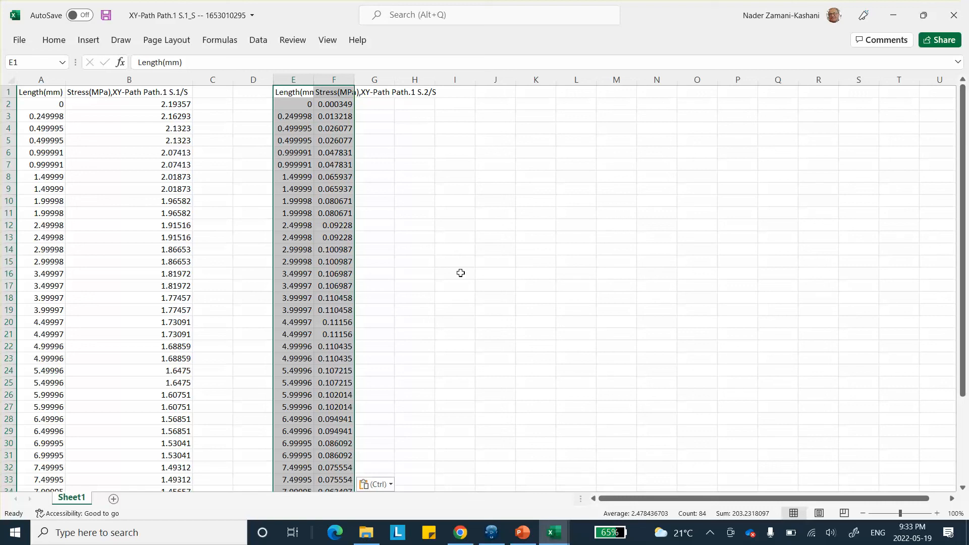
{"action": "left_click", "coordinate": [710, 532]}
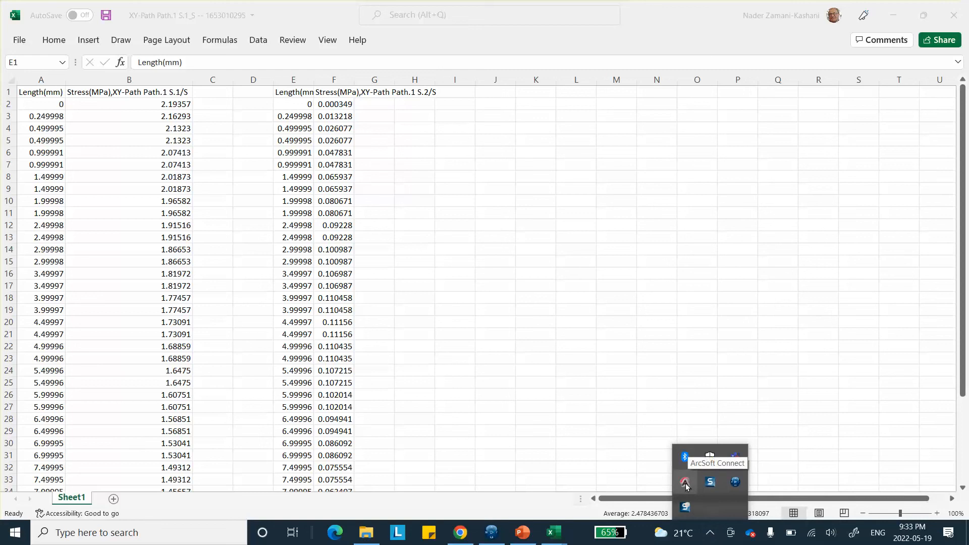